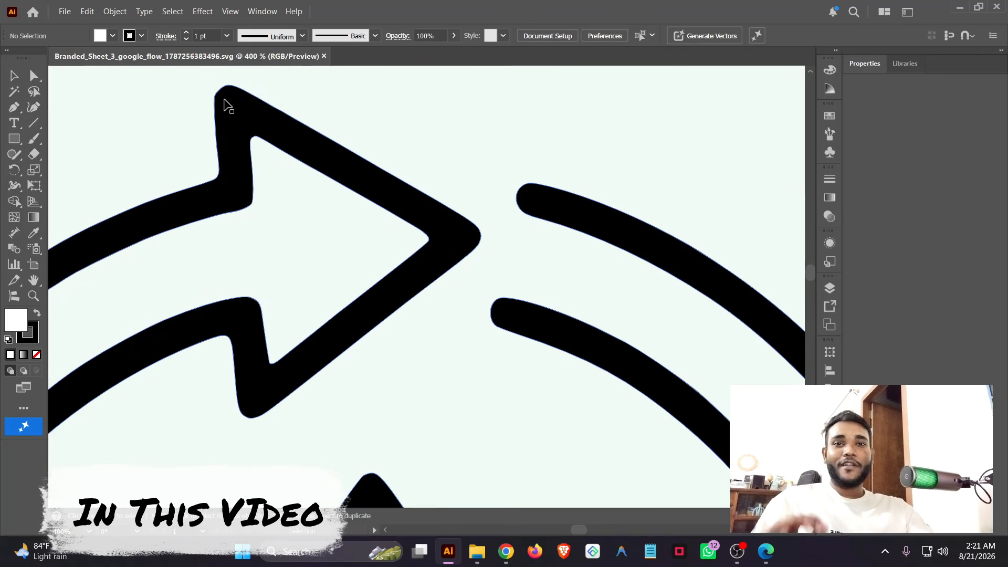
{"action": "scroll", "coordinate": [378, 180], "scroll_direction": "down", "scroll_amount": 5}
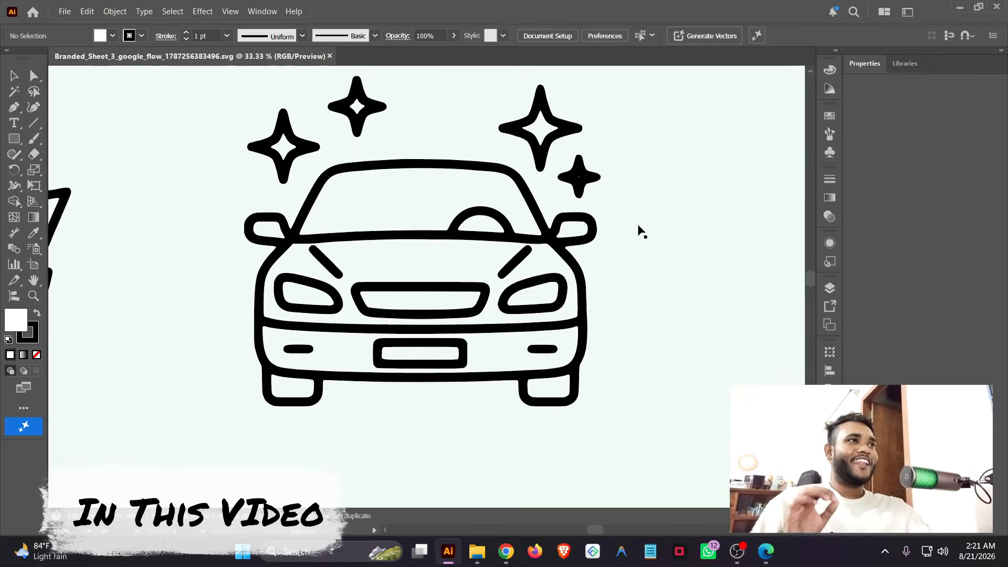
{"action": "scroll", "coordinate": [638, 231], "scroll_direction": "up", "scroll_amount": 4}
{"action": "scroll", "coordinate": [479, 234], "scroll_direction": "down", "scroll_amount": 4}
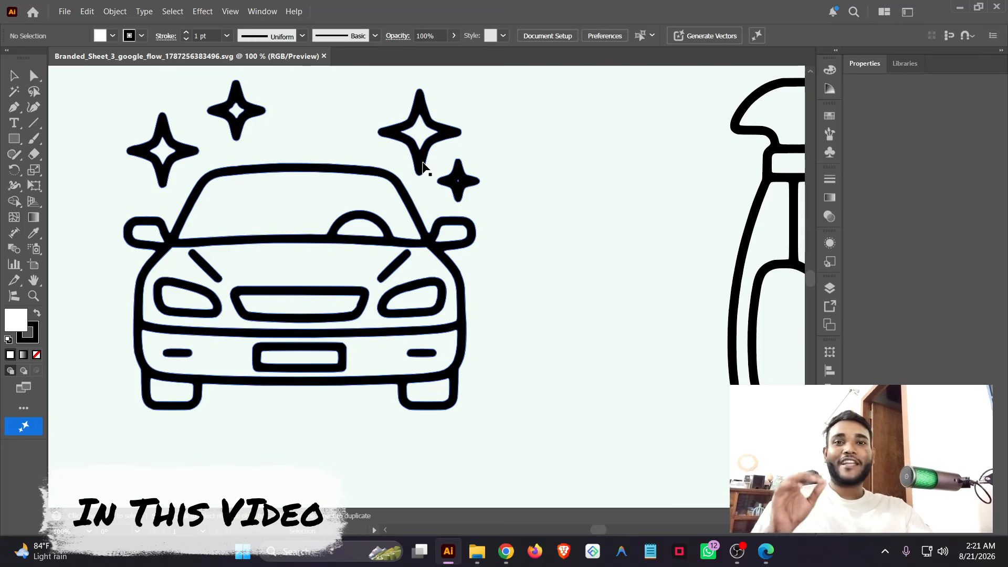
{"action": "scroll", "coordinate": [261, 289], "scroll_direction": "up", "scroll_amount": 3}
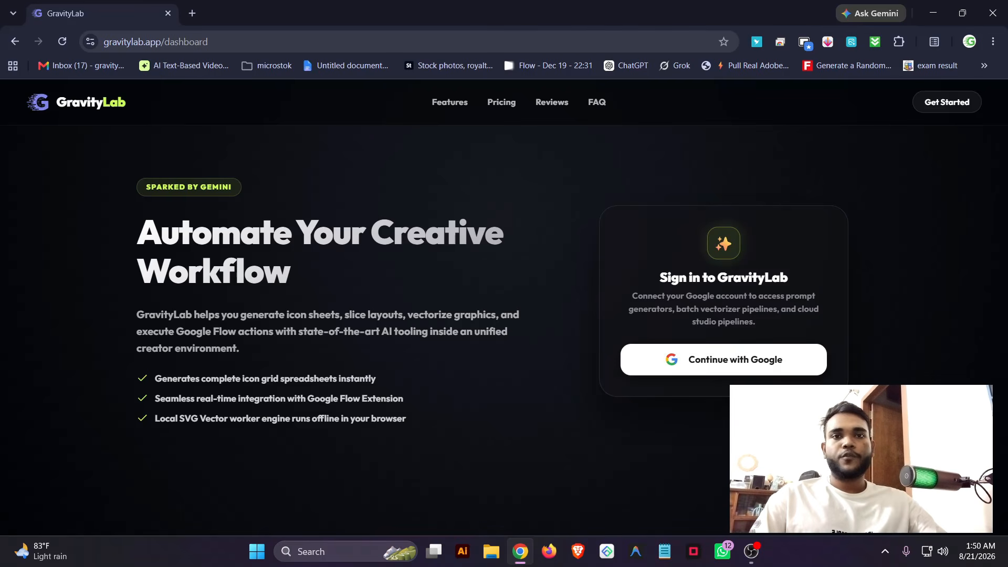
Sign in to GravityLab with a Google account
{"action": "left_click", "coordinate": [732, 370]}
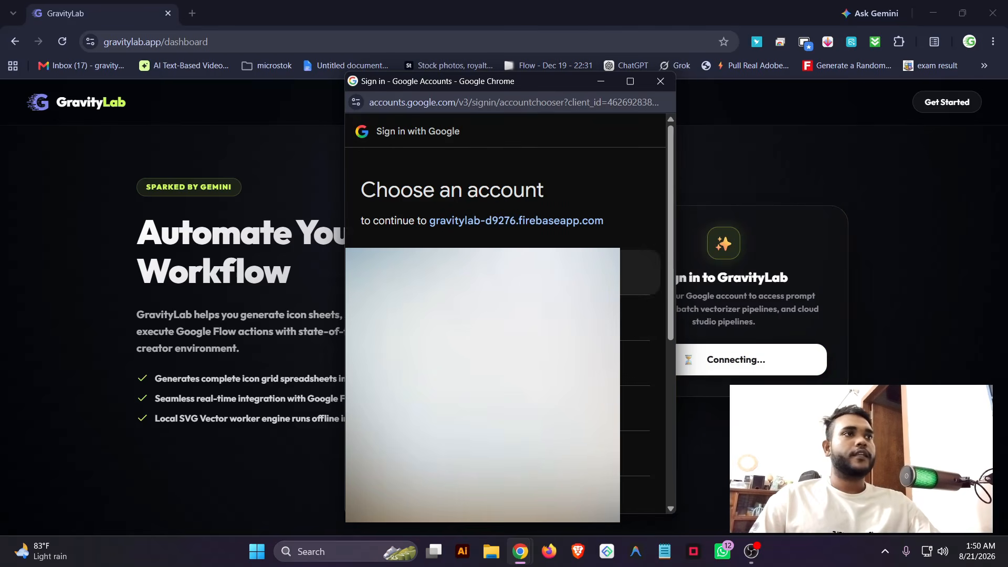
{"action": "left_click", "coordinate": [424, 313]}
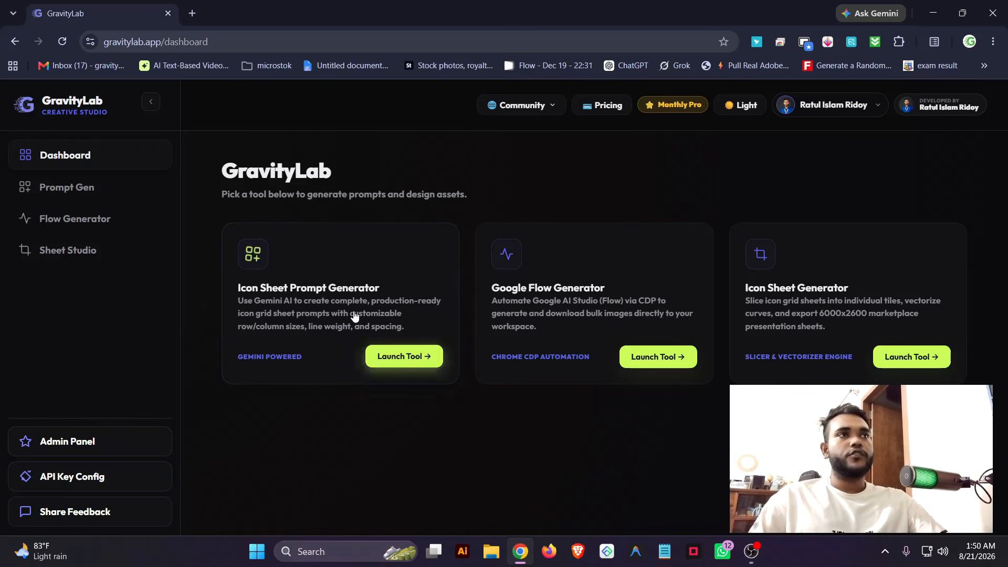
Open the Adobe Stock website in a new browser tab
{"action": "left_click", "coordinate": [192, 13]}
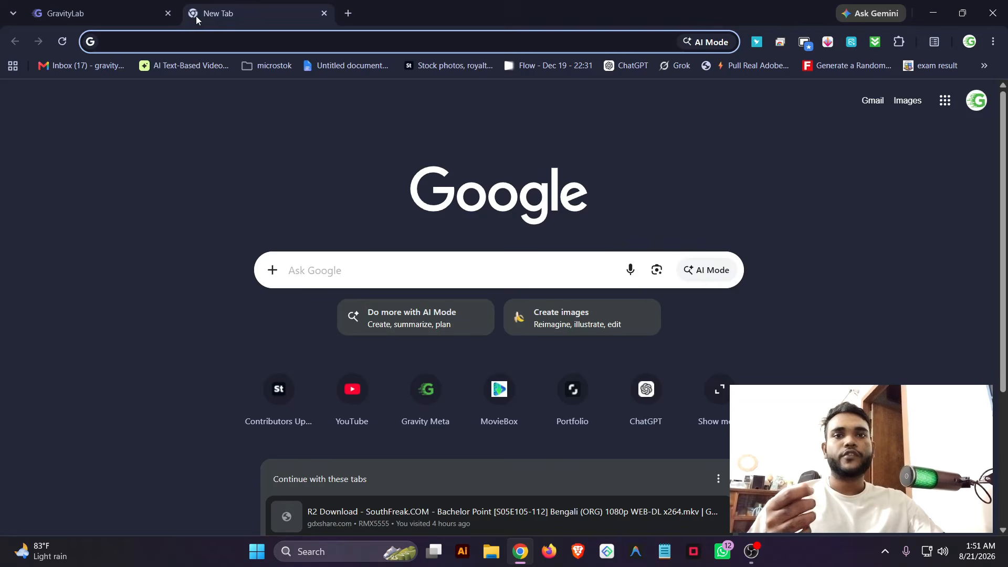
{"action": "left_click", "coordinate": [257, 67]}
{"action": "left_click", "coordinate": [256, 43]}
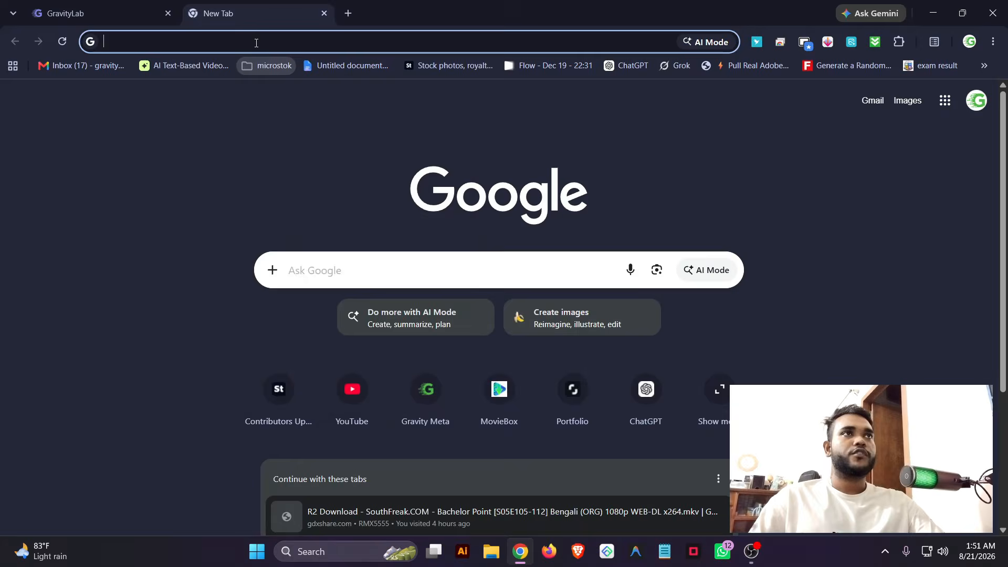
{"action": "left_click", "coordinate": [256, 43]}
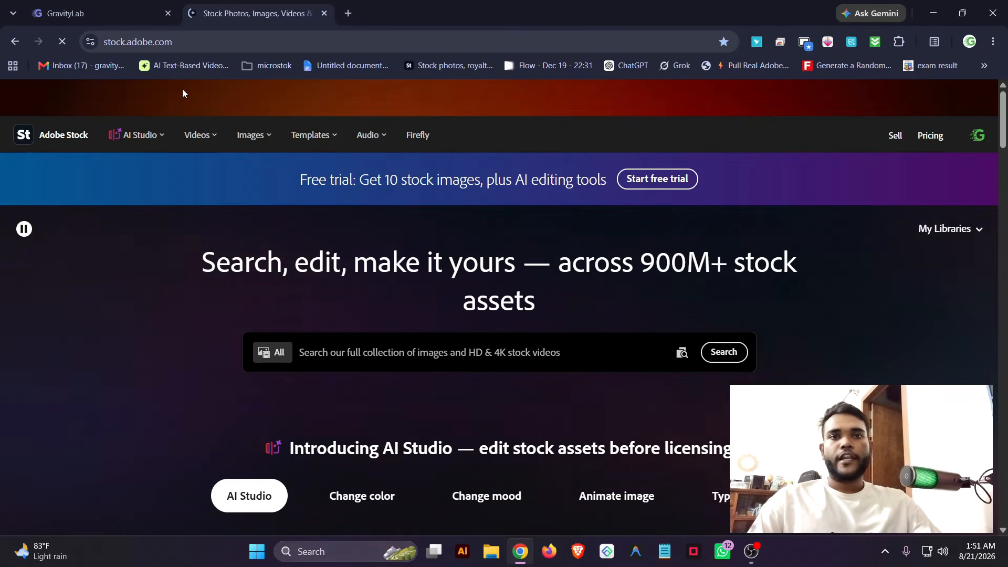
Search Adobe Stock's full collection for "icon pack"
{"action": "left_click", "coordinate": [487, 354]}
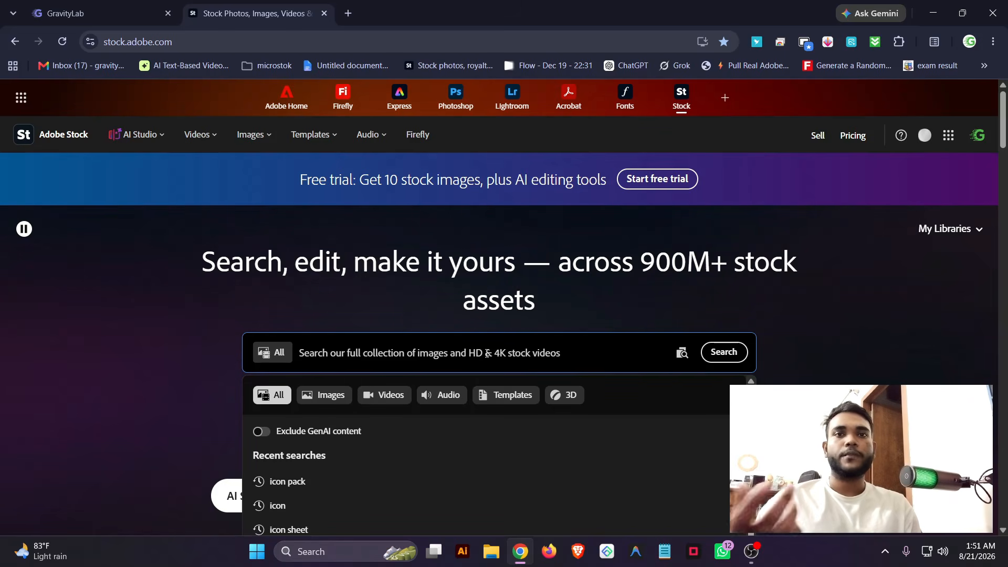
{"action": "type", "text": "ico"}
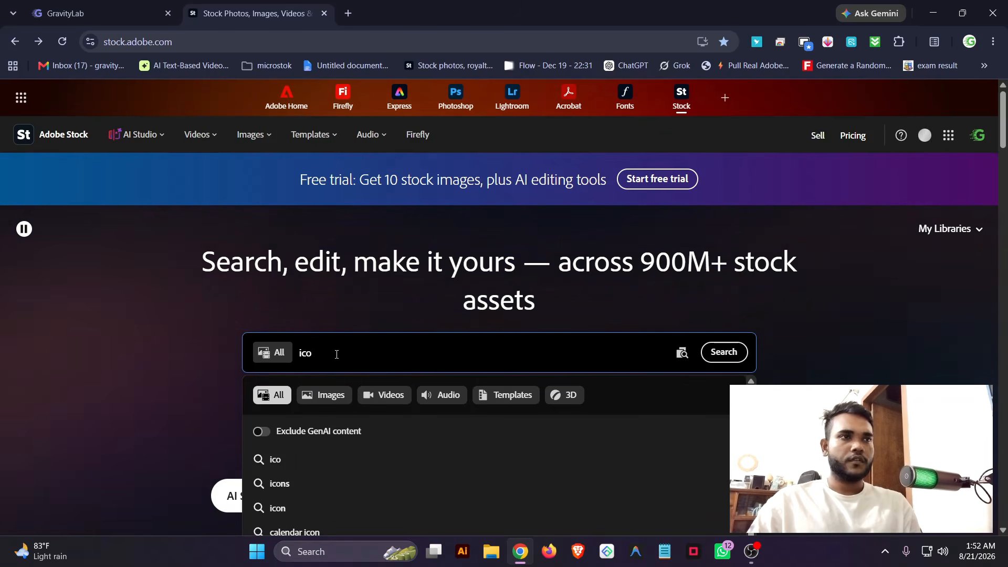
{"action": "type", "text": "n pack"}
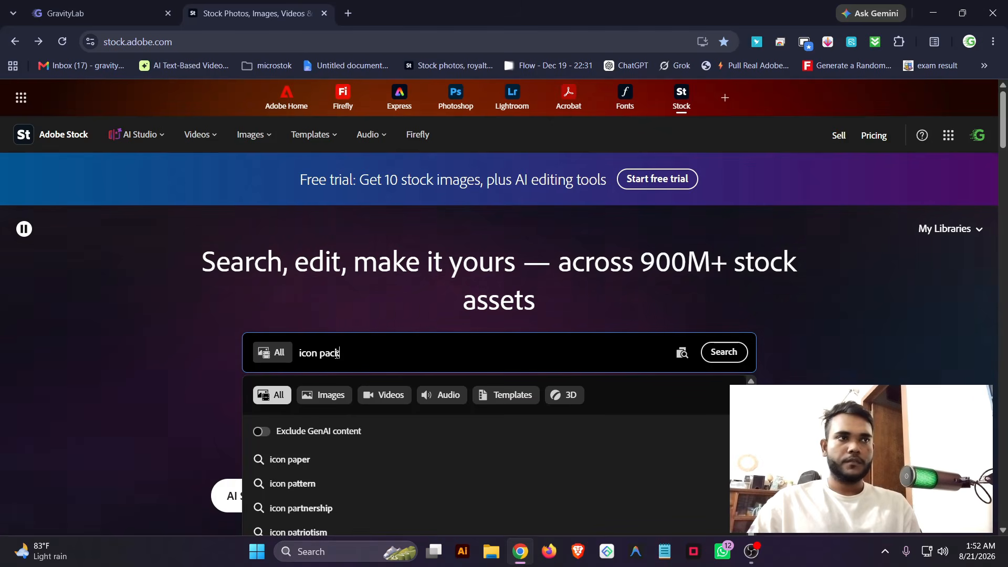
{"action": "key", "text": "Return"}
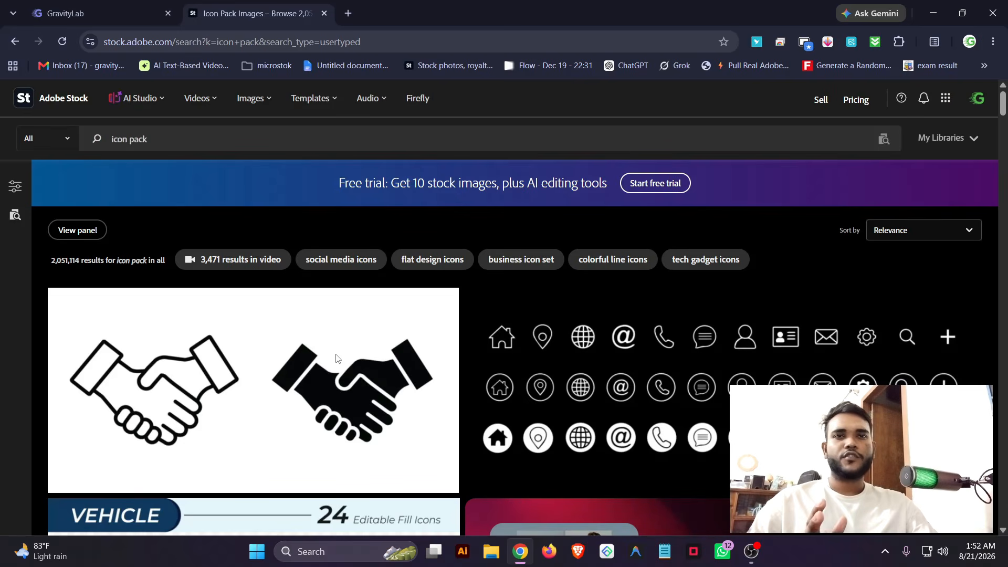
Browse the icon pack search results and examine the layouts of the icon sheets on offer
{"action": "scroll", "coordinate": [336, 359], "scroll_direction": "down", "scroll_amount": 20}
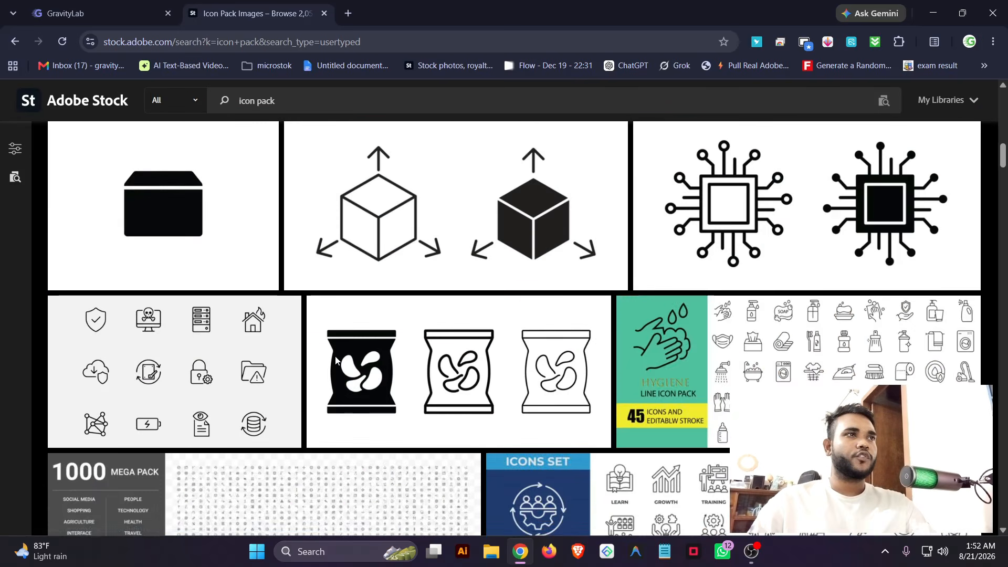
{"action": "scroll", "coordinate": [336, 360], "scroll_direction": "down", "scroll_amount": 5}
{"action": "scroll", "coordinate": [336, 362], "scroll_direction": "up", "scroll_amount": 3}
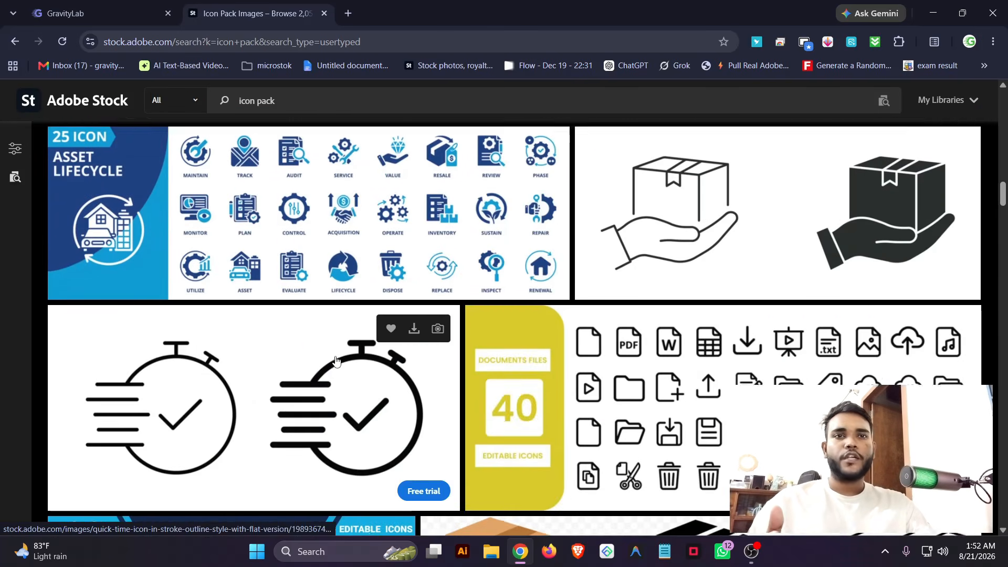
{"action": "scroll", "coordinate": [336, 361], "scroll_direction": "up", "scroll_amount": 5}
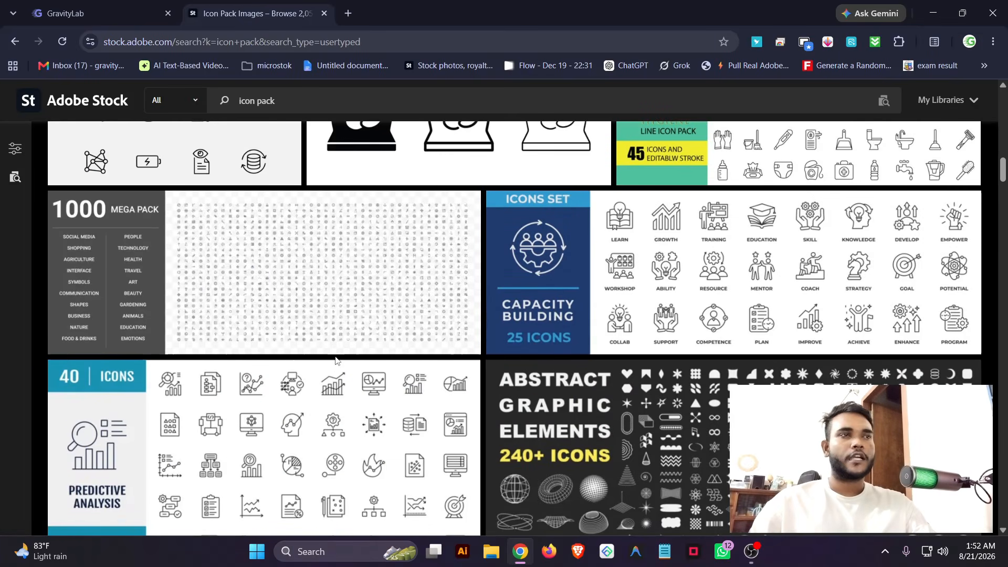
{"action": "scroll", "coordinate": [337, 361], "scroll_direction": "down", "scroll_amount": 1}
{"action": "scroll", "coordinate": [336, 362], "scroll_direction": "down", "scroll_amount": 9}
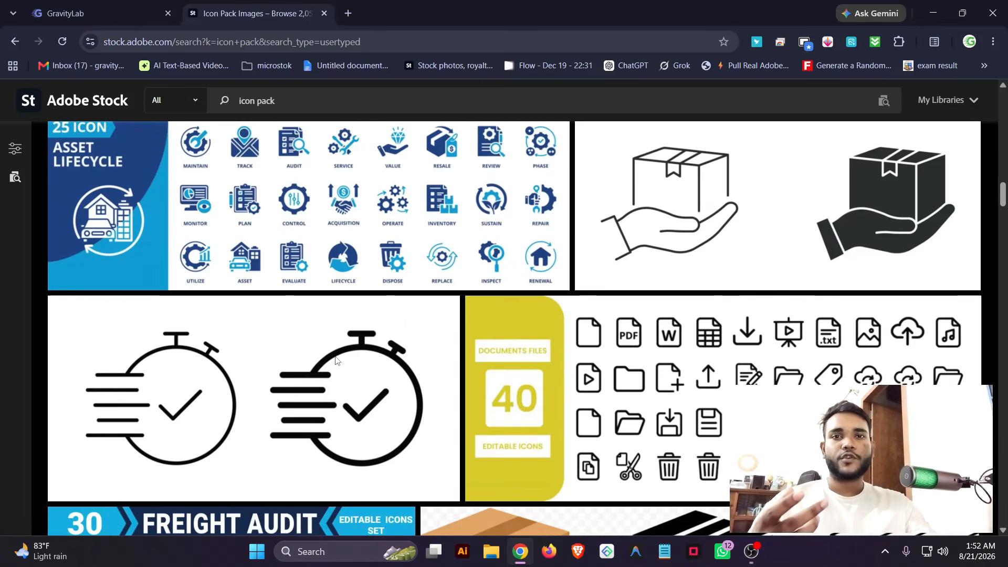
{"action": "scroll", "coordinate": [336, 361], "scroll_direction": "down", "scroll_amount": 3}
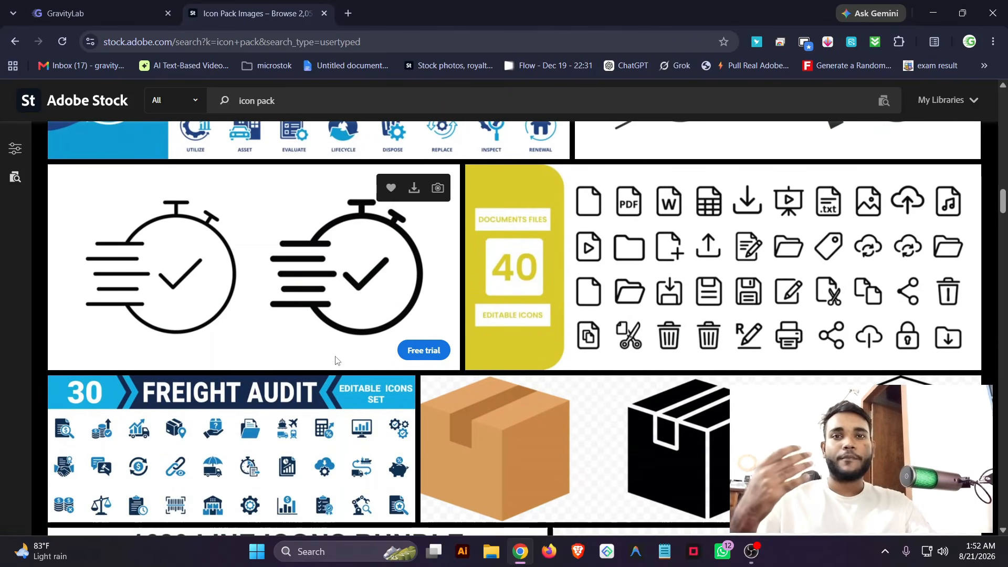
{"action": "scroll", "coordinate": [337, 360], "scroll_direction": "down", "scroll_amount": 5}
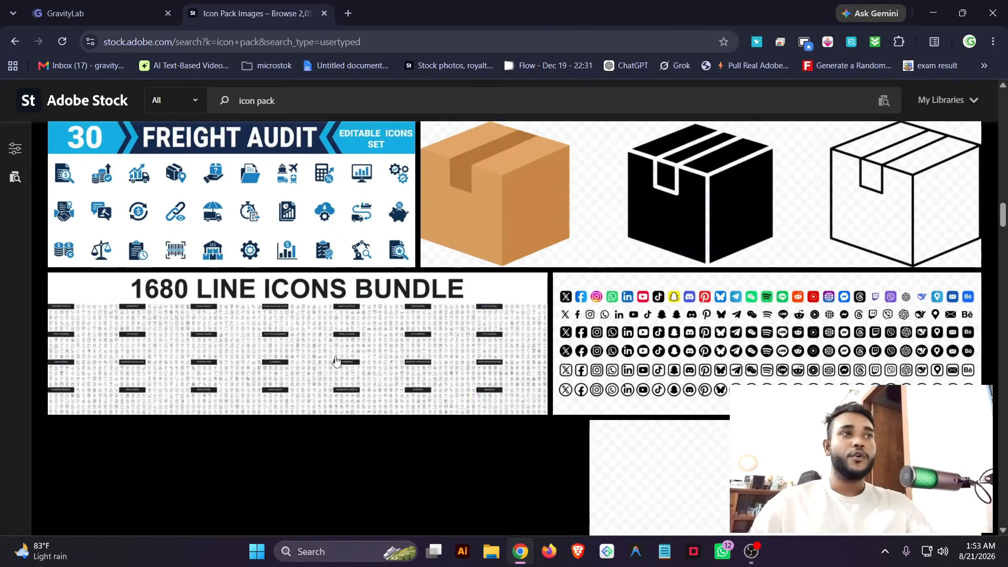
{"action": "scroll", "coordinate": [336, 360], "scroll_direction": "down", "scroll_amount": 5}
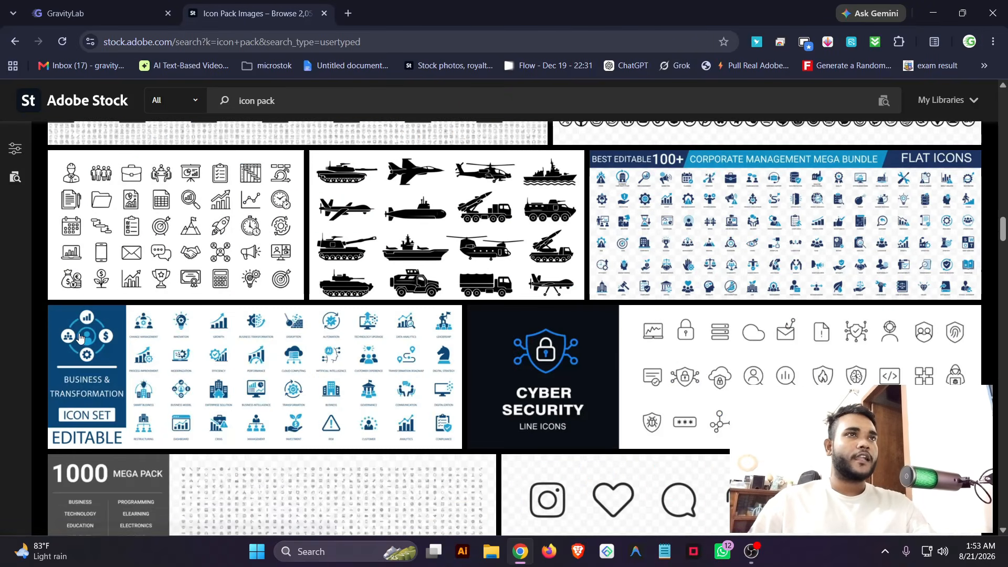
{"action": "scroll", "coordinate": [383, 338], "scroll_direction": "down", "scroll_amount": 3}
{"action": "scroll", "coordinate": [479, 299], "scroll_direction": "up", "scroll_amount": 2}
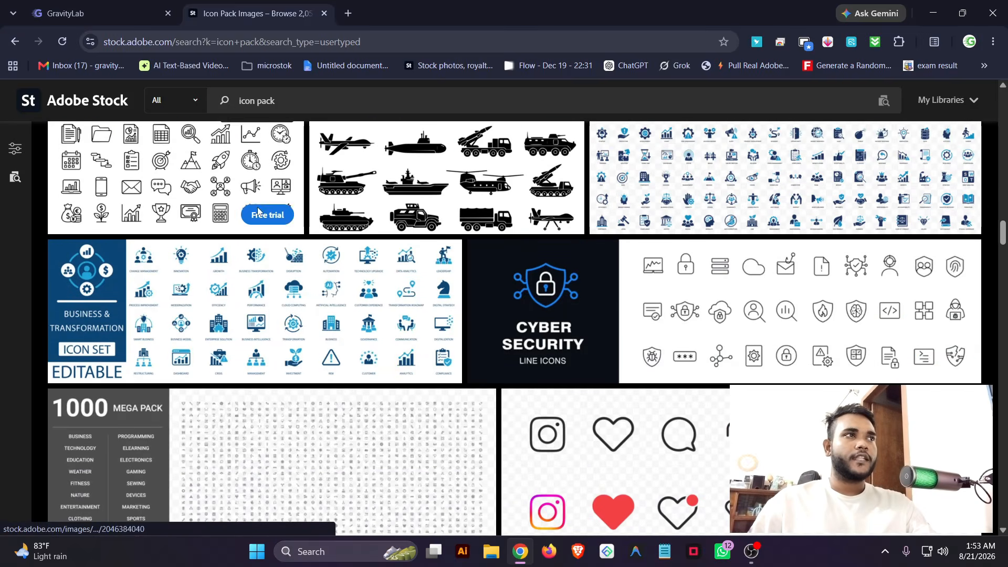
Open the details of the Cyber Security line icons set and go to its contributor's portfolio, Meico Studio
{"action": "scroll", "coordinate": [584, 261], "scroll_direction": "down", "scroll_amount": 3}
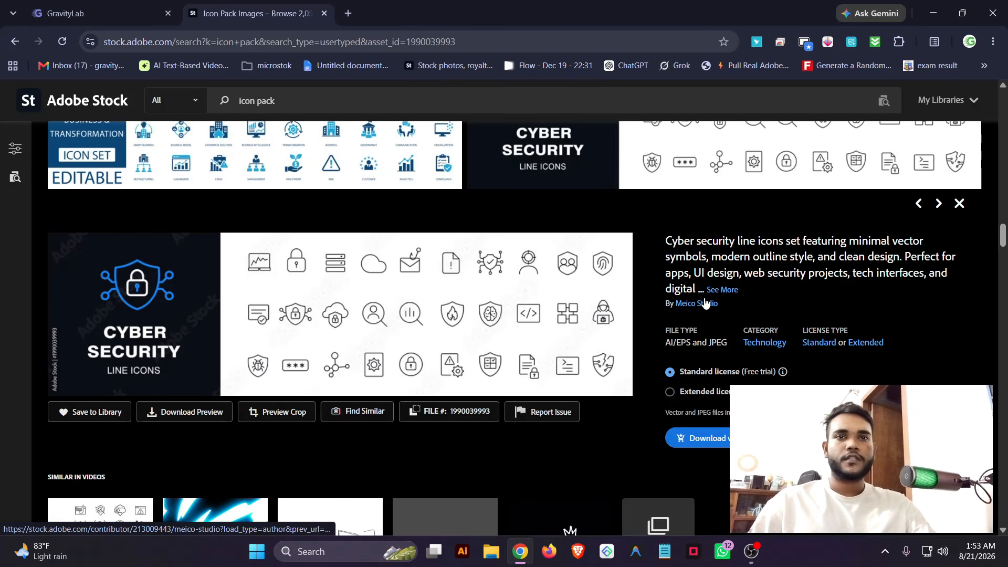
{"action": "left_click", "coordinate": [704, 304]}
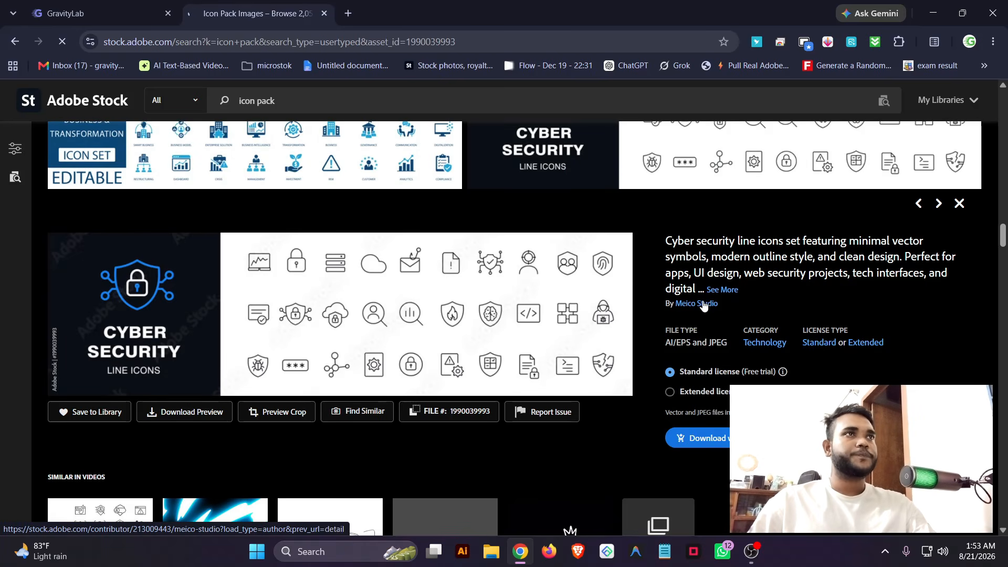
Review the line icon sheets in the Meico Studio portfolio, including their topics and cover layouts
{"action": "scroll", "coordinate": [410, 271], "scroll_direction": "down", "scroll_amount": 8}
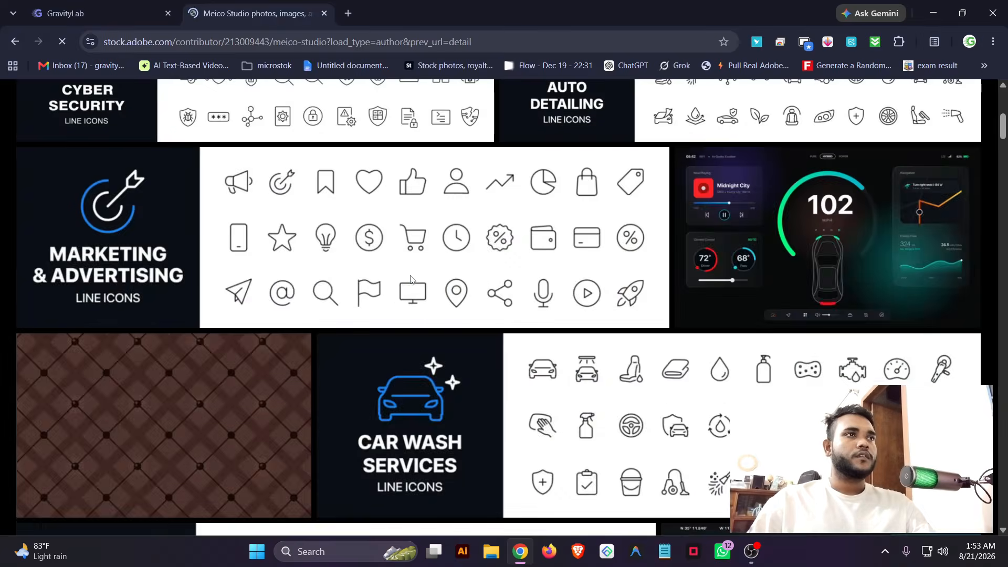
{"action": "scroll", "coordinate": [411, 279], "scroll_direction": "down", "scroll_amount": 15}
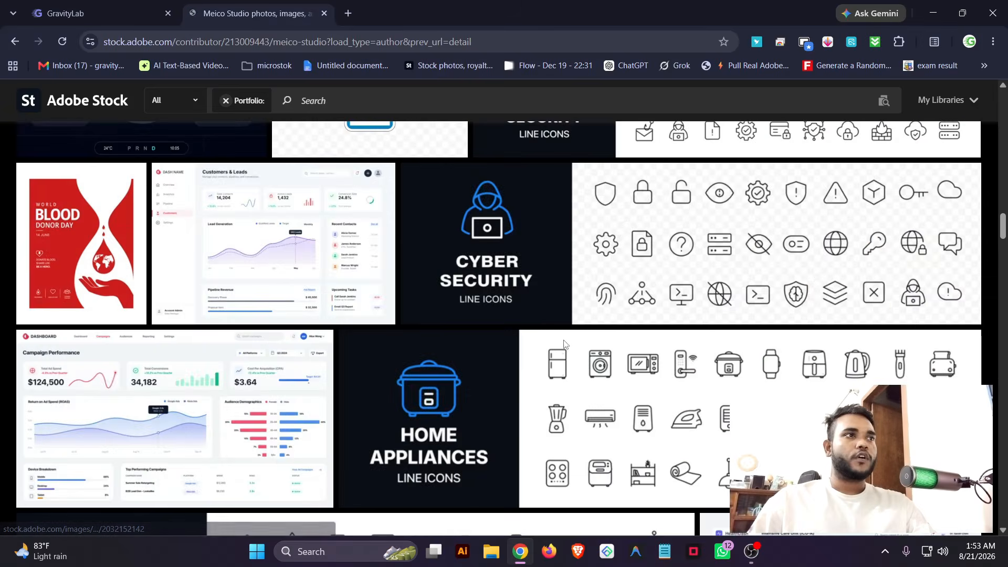
{"action": "scroll", "coordinate": [565, 344], "scroll_direction": "down", "scroll_amount": 20}
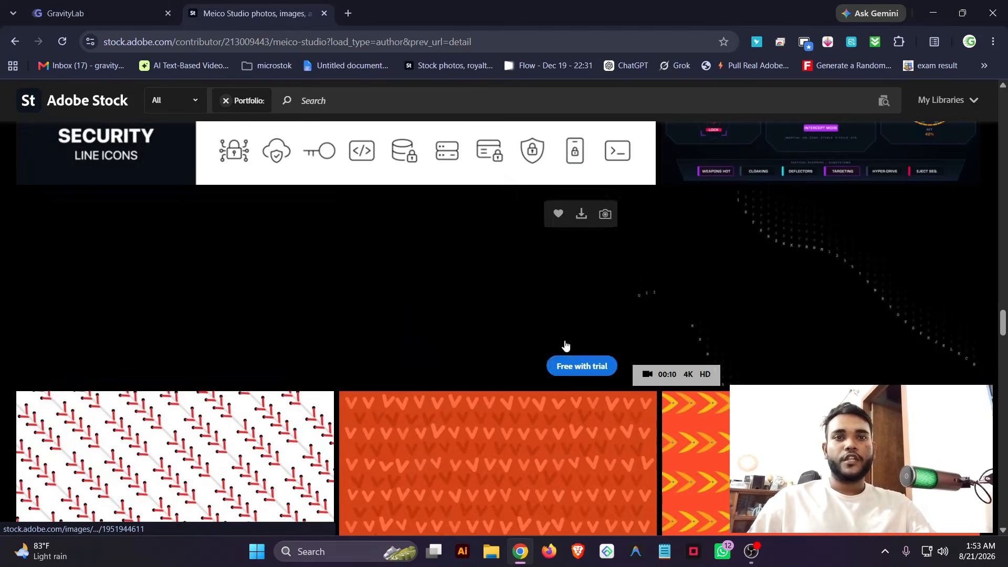
{"action": "scroll", "coordinate": [565, 346], "scroll_direction": "down", "scroll_amount": 5}
{"action": "scroll", "coordinate": [566, 346], "scroll_direction": "up", "scroll_amount": 20}
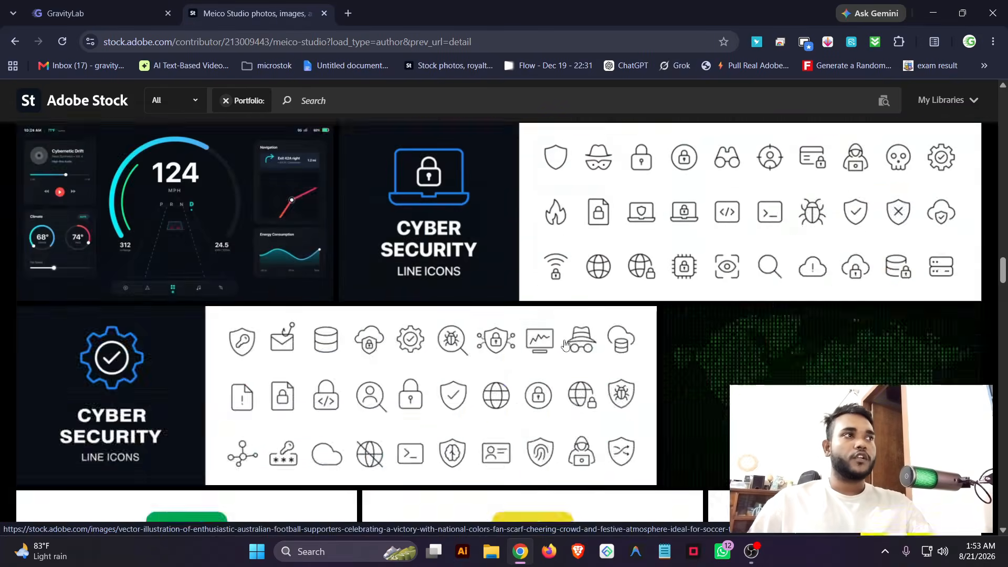
{"action": "scroll", "coordinate": [565, 344], "scroll_direction": "up", "scroll_amount": 20}
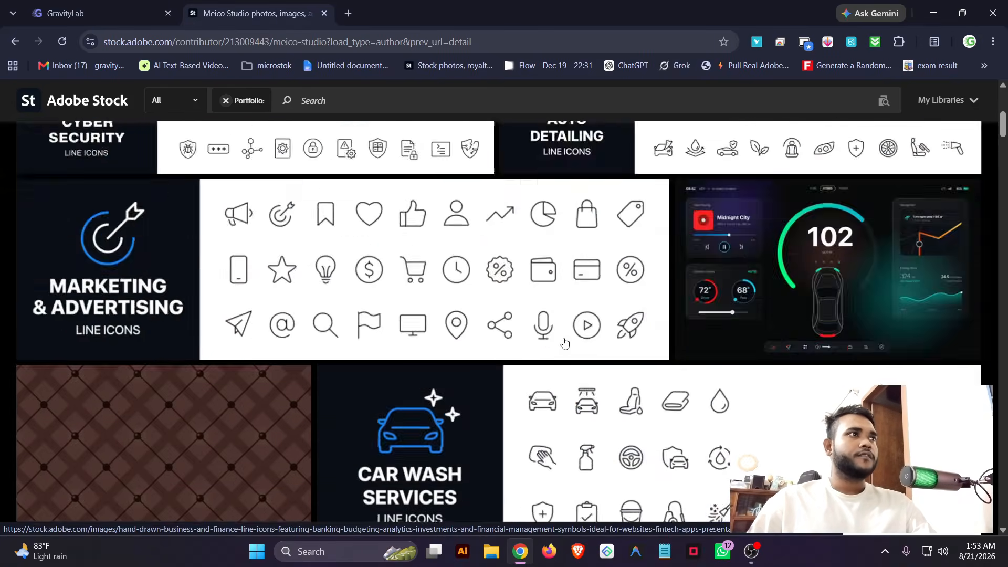
{"action": "scroll", "coordinate": [564, 344], "scroll_direction": "up", "scroll_amount": 6}
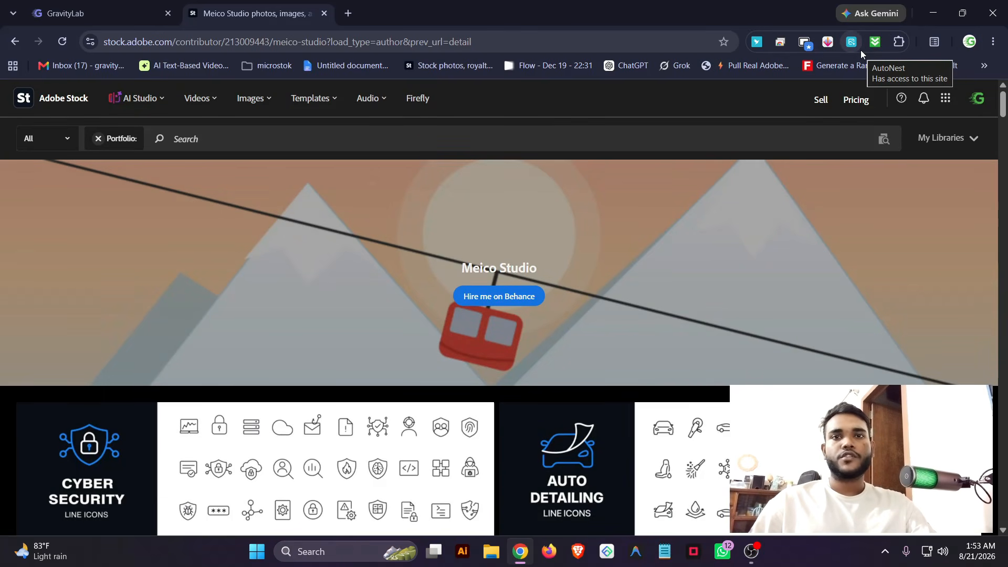
Load the current tab's images into Bulk Image Downloader and invert the selection to deselect all of them
{"action": "left_click", "coordinate": [874, 42]}
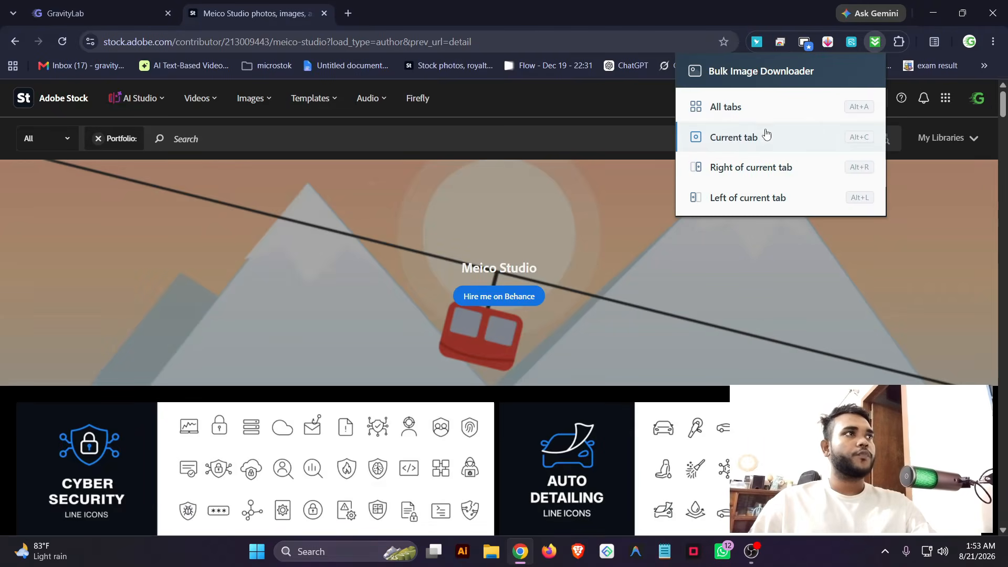
{"action": "left_click", "coordinate": [724, 138]}
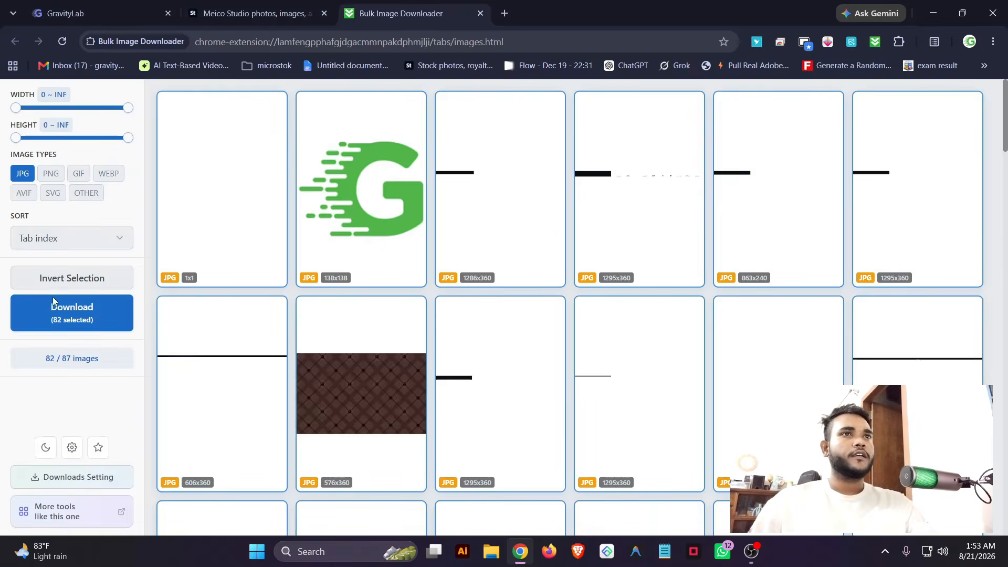
{"action": "left_click", "coordinate": [76, 278]}
{"action": "scroll", "coordinate": [441, 301], "scroll_direction": "down", "scroll_amount": 6}
{"action": "scroll", "coordinate": [525, 297], "scroll_direction": "up", "scroll_amount": 7}
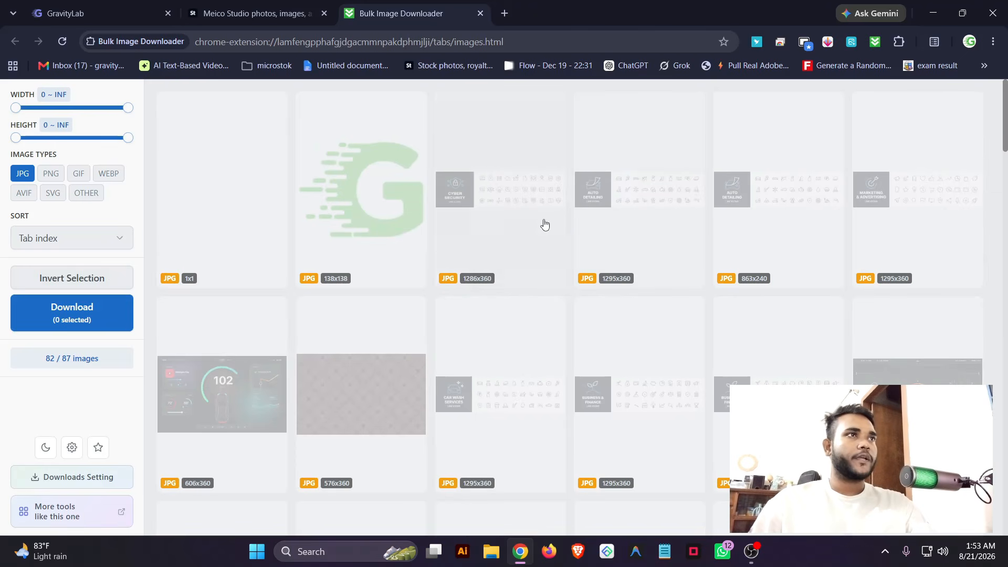
Select eleven line icon sheets, including the cyber security, auto detailing, marketing and business finance sets, and download them
{"action": "left_click", "coordinate": [525, 220]}
{"action": "left_click", "coordinate": [622, 205]}
{"action": "left_click", "coordinate": [777, 208]}
{"action": "left_click", "coordinate": [889, 199]}
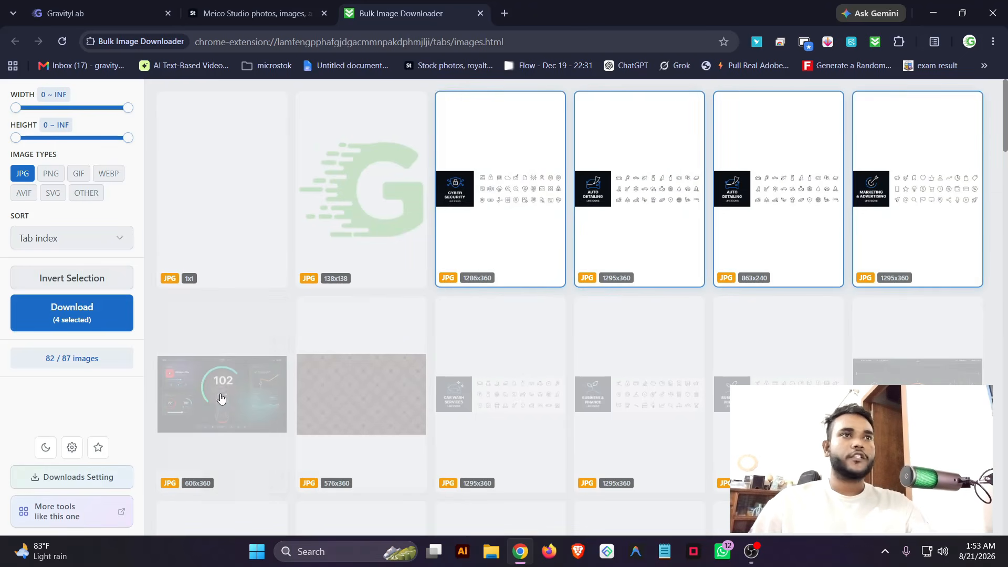
{"action": "scroll", "coordinate": [270, 400], "scroll_direction": "down", "scroll_amount": 3}
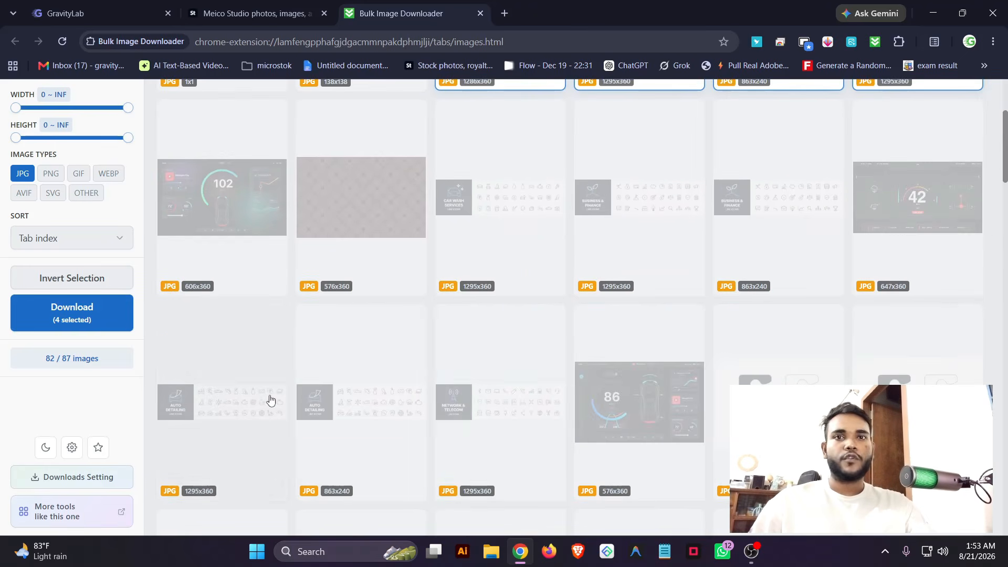
{"action": "left_click", "coordinate": [517, 234]}
{"action": "left_click", "coordinate": [625, 222]}
{"action": "left_click", "coordinate": [719, 208]}
{"action": "scroll", "coordinate": [336, 338], "scroll_direction": "down", "scroll_amount": 2}
{"action": "left_click", "coordinate": [278, 295]}
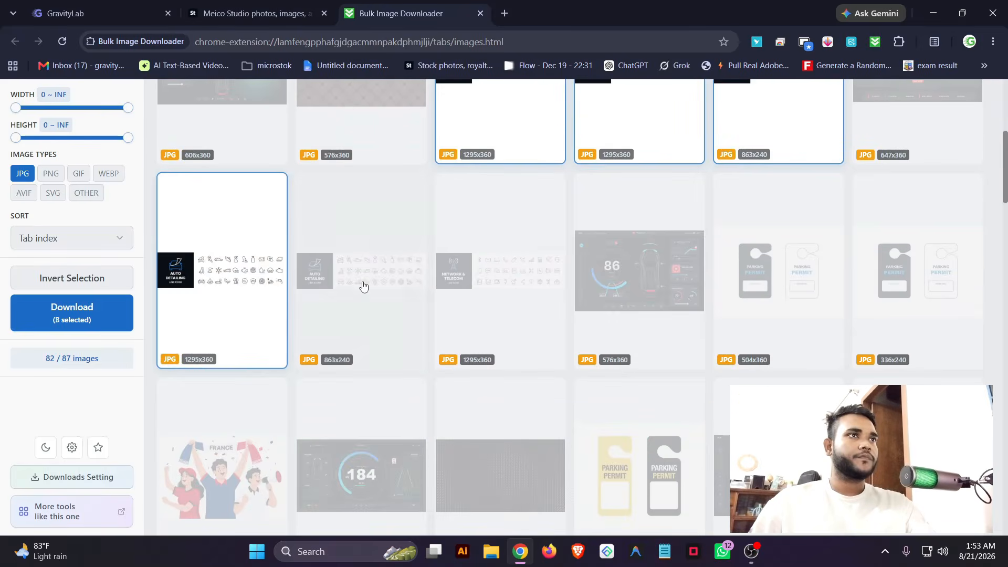
{"action": "left_click", "coordinate": [363, 286]}
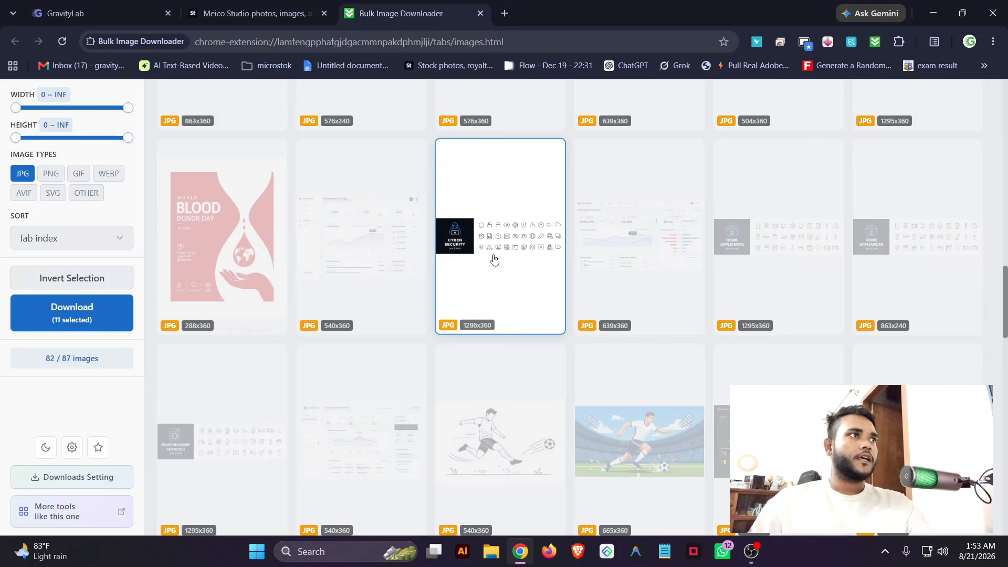
{"action": "left_click", "coordinate": [36, 319]}
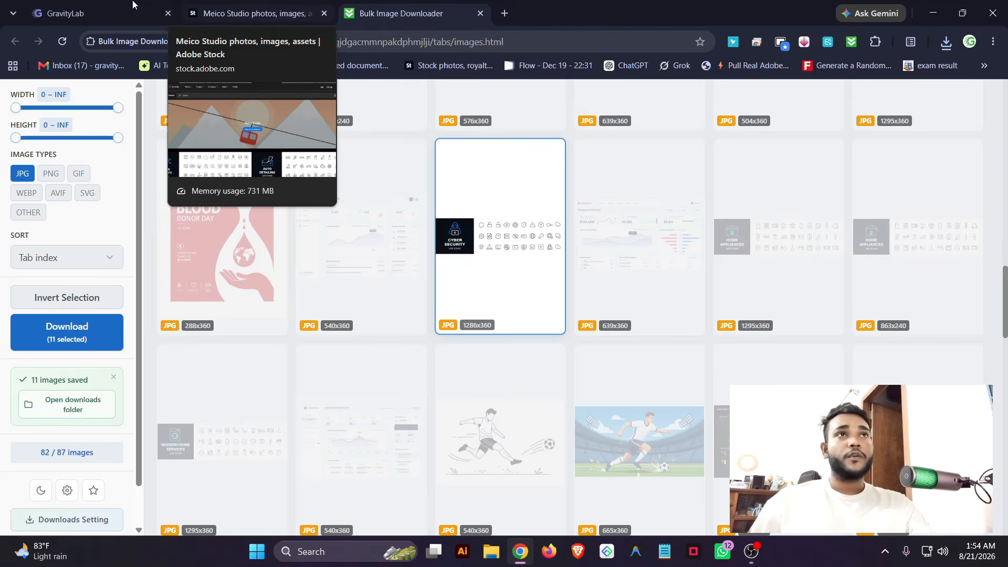
Generate prompts in GravityLab's Icon Sheet Prompt Generator using the eleven downloaded icon sheets as reference images
{"action": "left_click", "coordinate": [114, 6]}
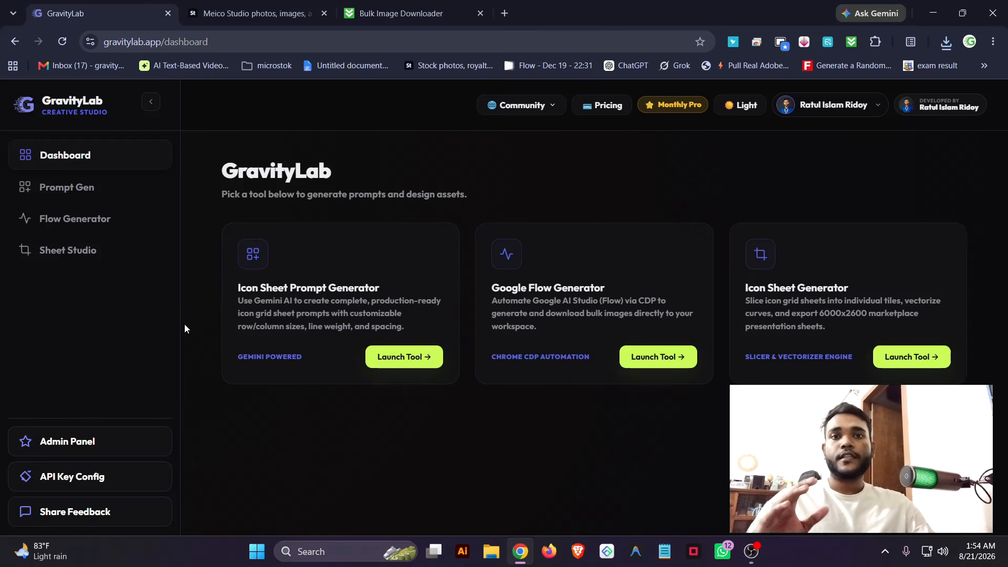
{"action": "left_click", "coordinate": [415, 359]}
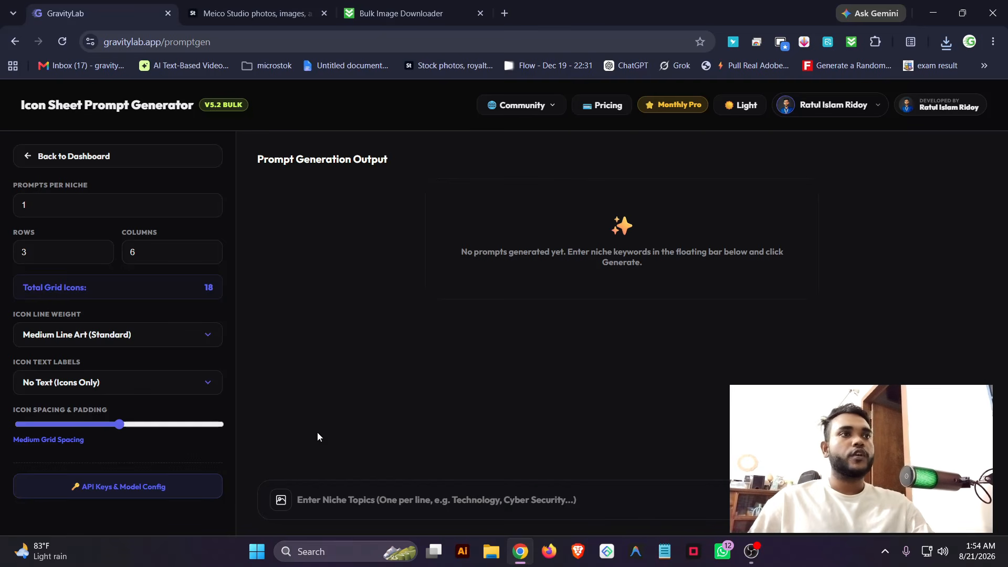
{"action": "left_click", "coordinate": [283, 502]}
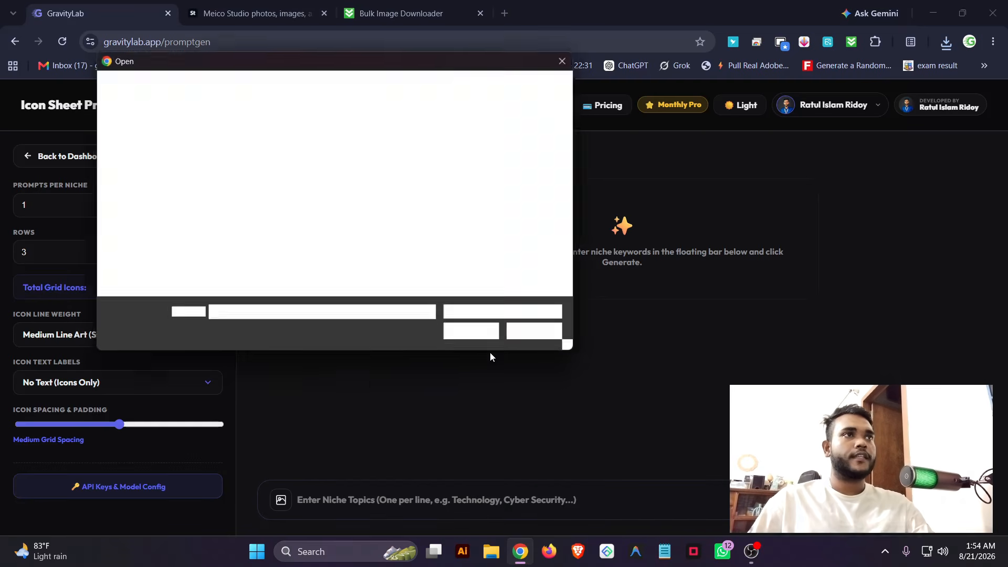
{"action": "left_click", "coordinate": [255, 191]}
{"action": "scroll", "coordinate": [326, 201], "scroll_direction": "down", "scroll_amount": 3}
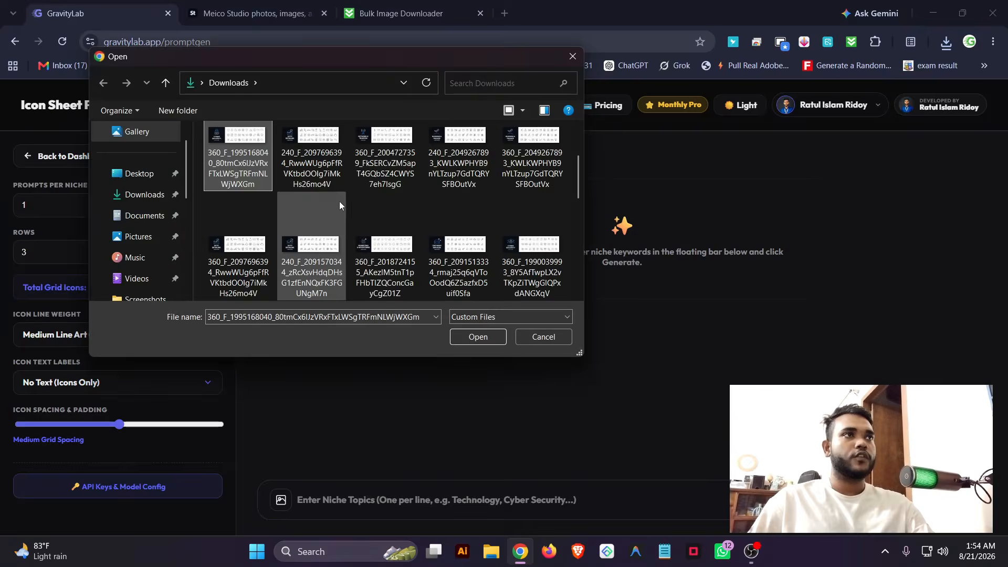
{"action": "left_click", "coordinate": [264, 264]}
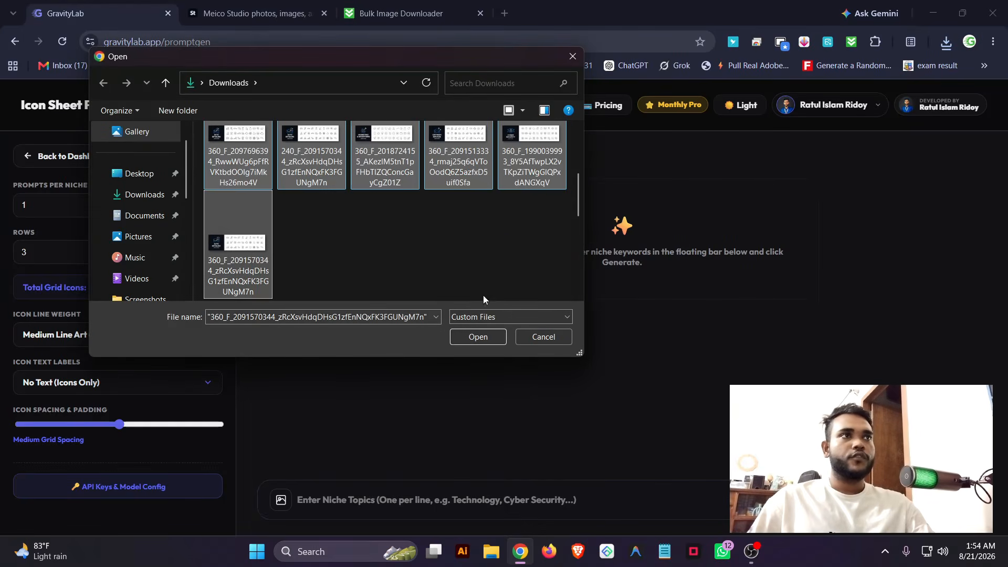
{"action": "left_click", "coordinate": [478, 337]}
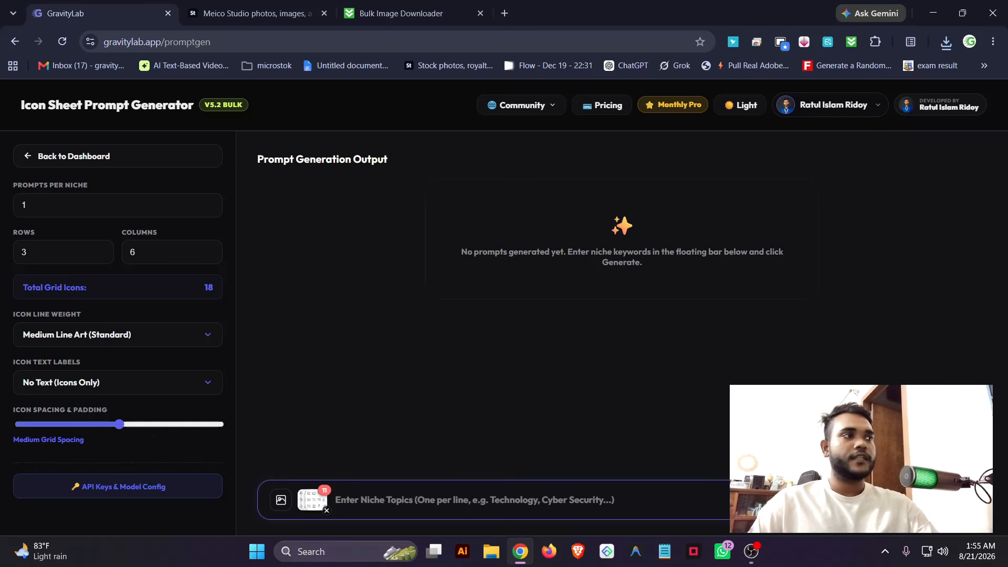
{"action": "left_click", "coordinate": [940, 500]}
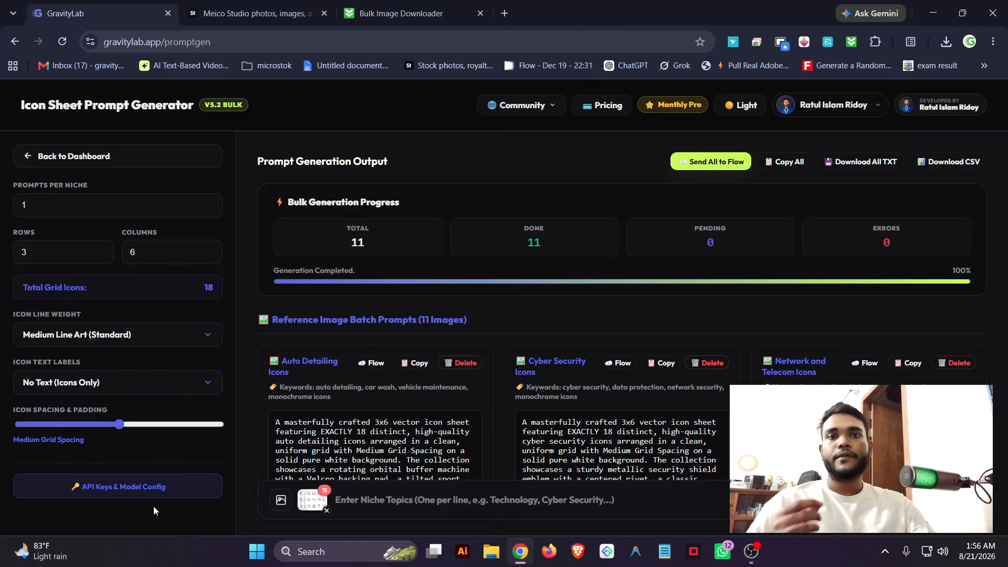
Remove the stored Gemini API keys from the prompt generator's configuration and open the Google AI Studio API keys page
{"action": "left_click", "coordinate": [54, 492]}
{"action": "left_click", "coordinate": [659, 247]}
{"action": "left_click", "coordinate": [657, 266]}
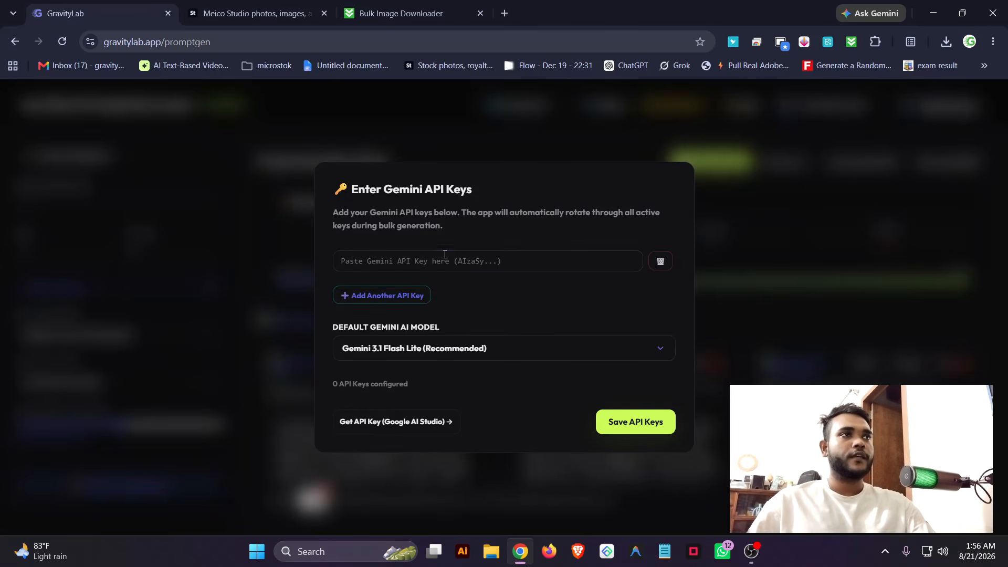
{"action": "left_click", "coordinate": [410, 420]}
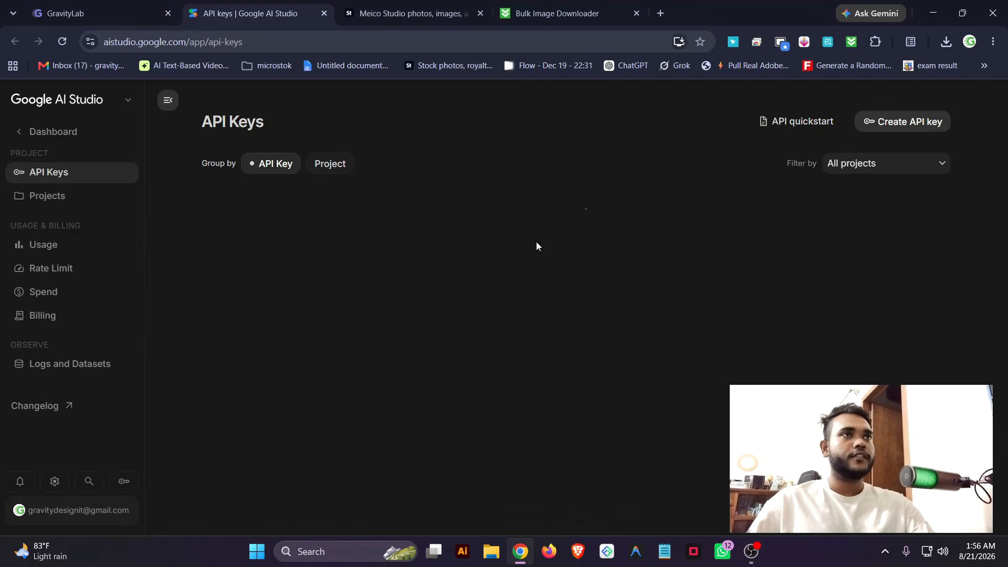
{"action": "left_click", "coordinate": [145, 8]}
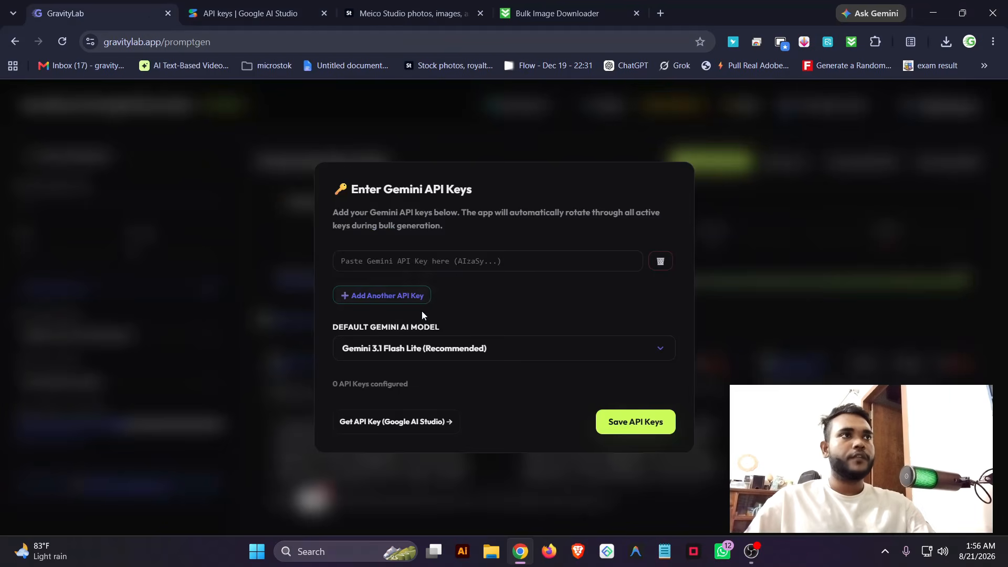
Paste the Gemini API key, keep Gemini 3.1 Flash Lite (Recommended) as the default model, and save the configuration
{"action": "left_click", "coordinate": [422, 267]}
{"action": "key", "text": "ctrl+v"}
{"action": "left_click", "coordinate": [504, 348]}
{"action": "left_click", "coordinate": [474, 357]}
{"action": "left_click", "coordinate": [473, 353]}
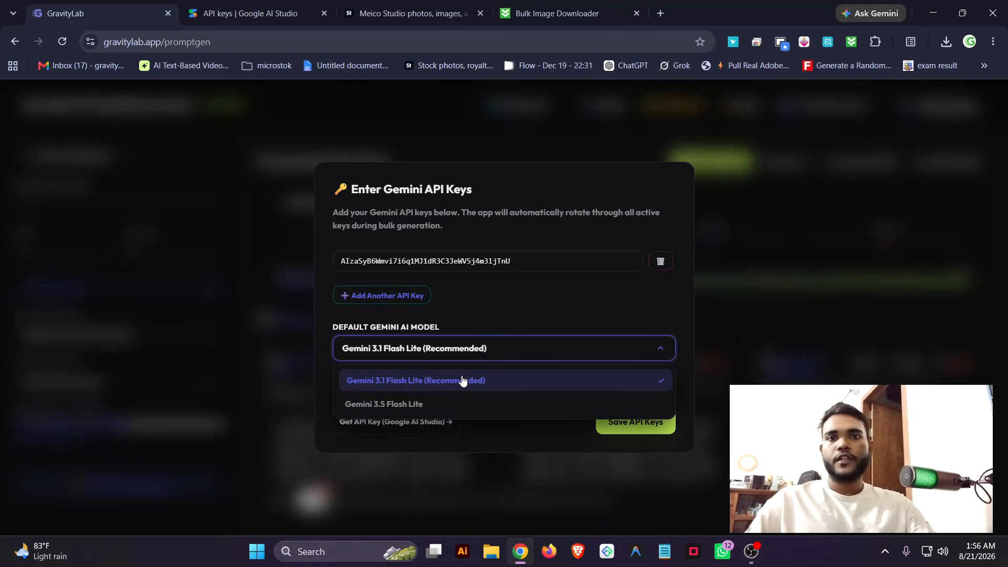
{"action": "left_click", "coordinate": [560, 306]}
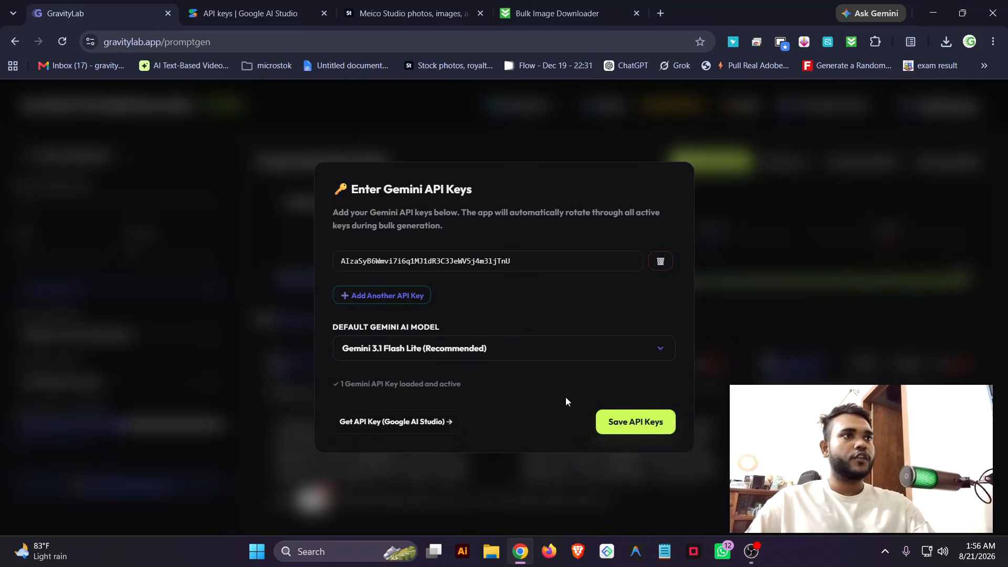
{"action": "left_click", "coordinate": [666, 422]}
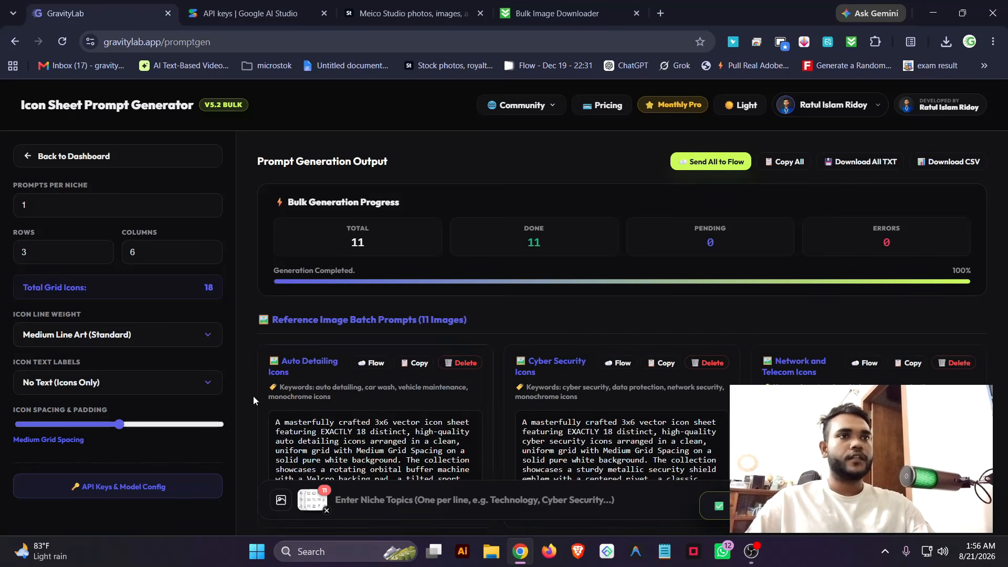
{"action": "left_click", "coordinate": [180, 484]}
{"action": "left_click", "coordinate": [840, 284]}
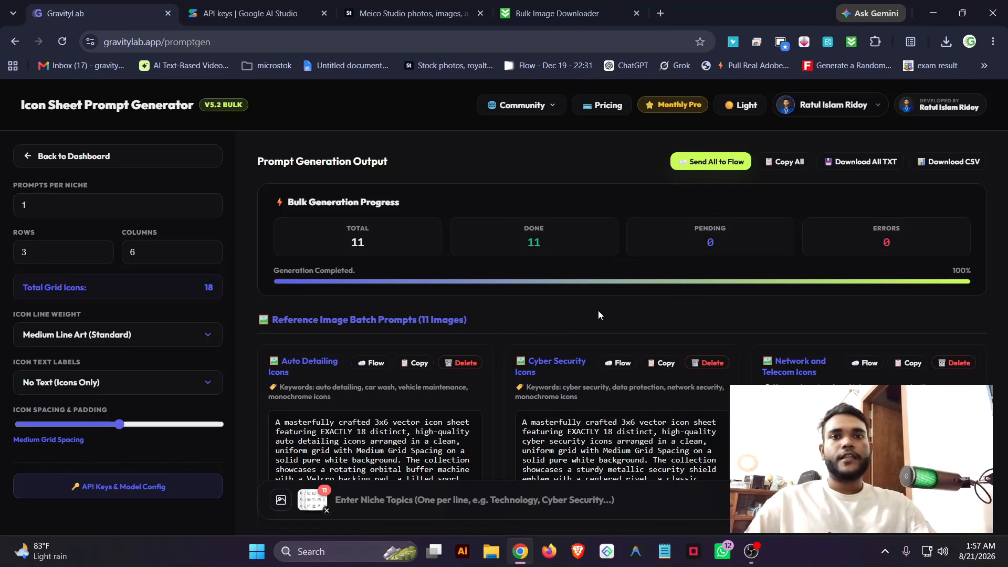
Look through the generated reference image prompts and send all of them to the Google Flow Generator
{"action": "scroll", "coordinate": [598, 314], "scroll_direction": "down", "scroll_amount": 4}
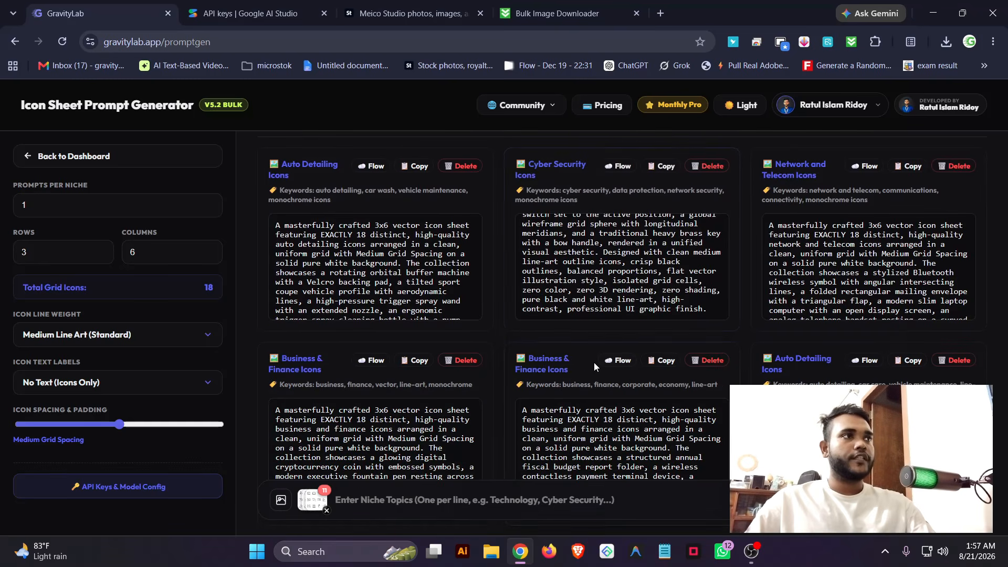
{"action": "scroll", "coordinate": [599, 314], "scroll_direction": "down", "scroll_amount": 6}
{"action": "scroll", "coordinate": [675, 346], "scroll_direction": "up", "scroll_amount": 6}
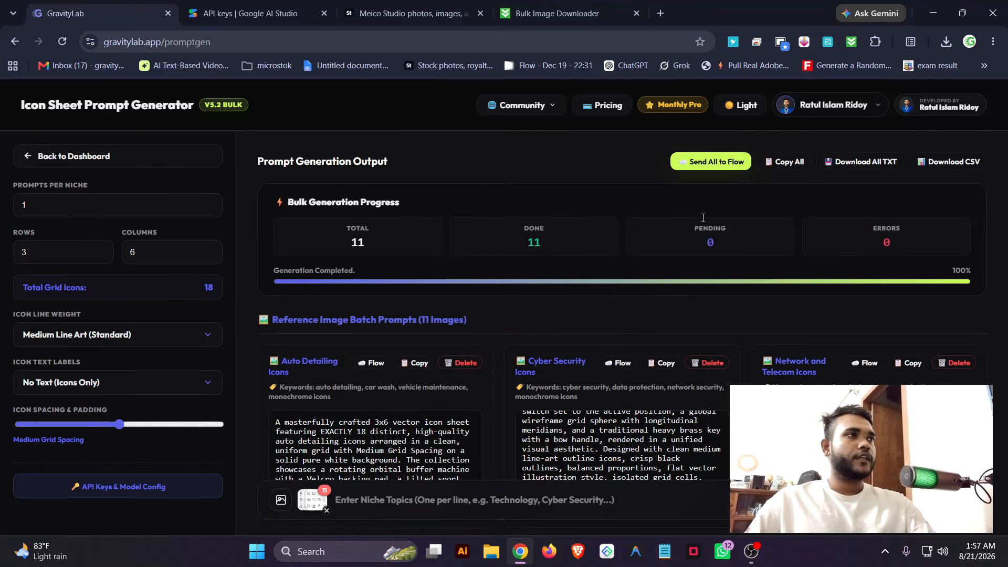
{"action": "left_click", "coordinate": [707, 164]}
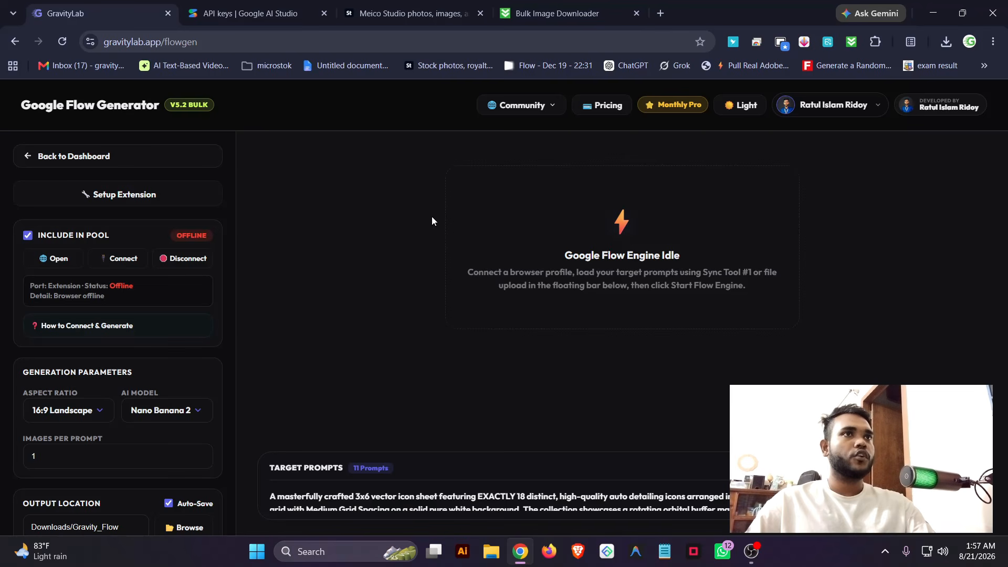
Review the target prompts loaded into the Google Flow Generator
{"action": "left_click", "coordinate": [155, 168]}
{"action": "left_click", "coordinate": [558, 299]}
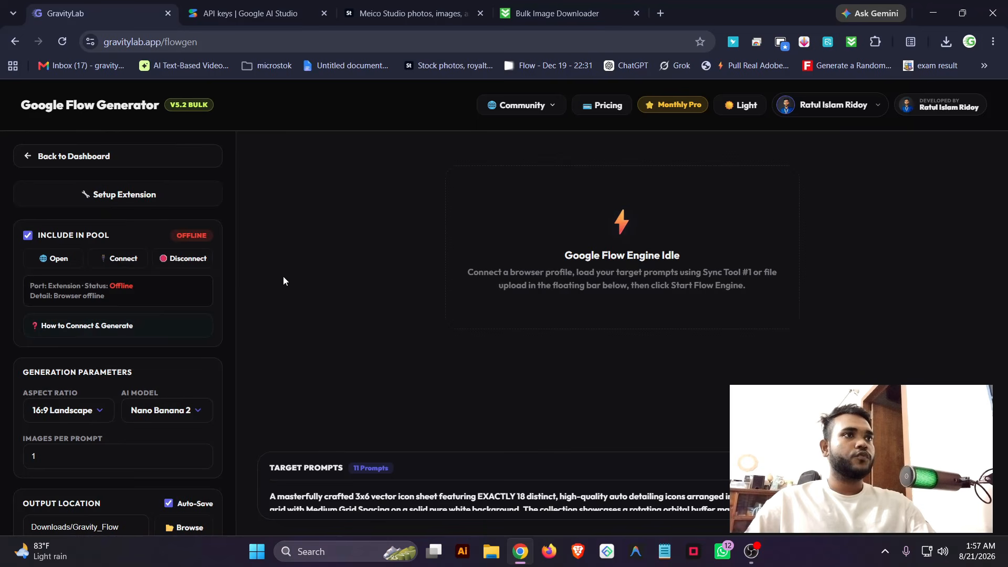
{"action": "scroll", "coordinate": [431, 497], "scroll_direction": "down", "scroll_amount": 5}
{"action": "scroll", "coordinate": [376, 489], "scroll_direction": "down", "scroll_amount": 8}
{"action": "scroll", "coordinate": [453, 503], "scroll_direction": "up", "scroll_amount": 1}
{"action": "scroll", "coordinate": [454, 504], "scroll_direction": "up", "scroll_amount": 5}
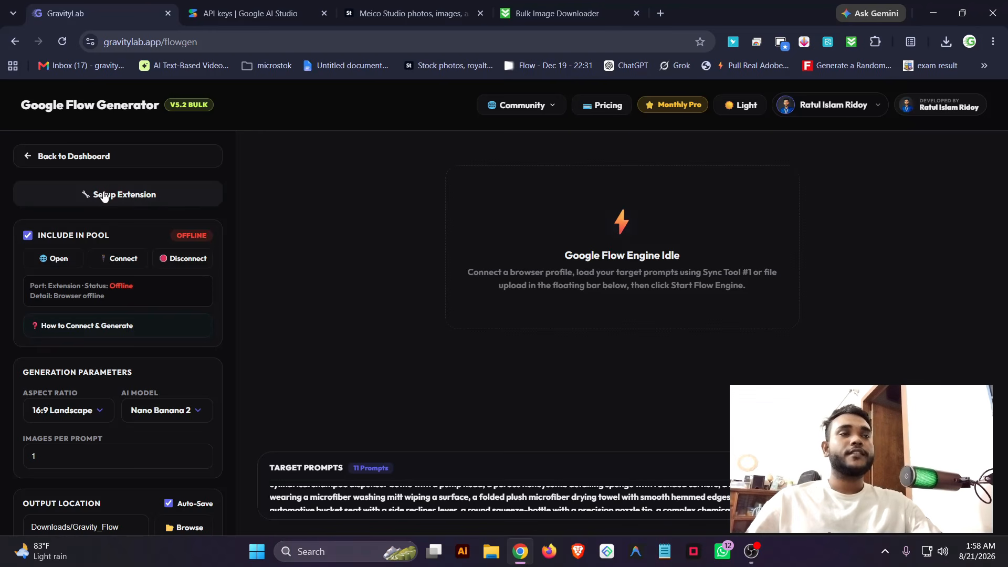
Download the Google Flow Generator's extension zip and move it from Downloads to the Graphic Design (E:) drive
{"action": "left_click", "coordinate": [141, 200]}
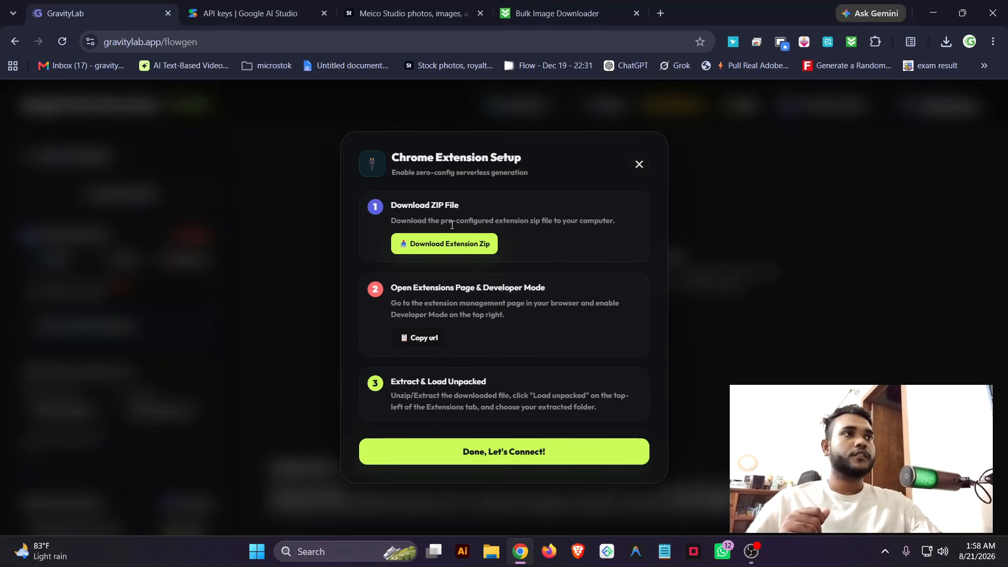
{"action": "left_click", "coordinate": [425, 249]}
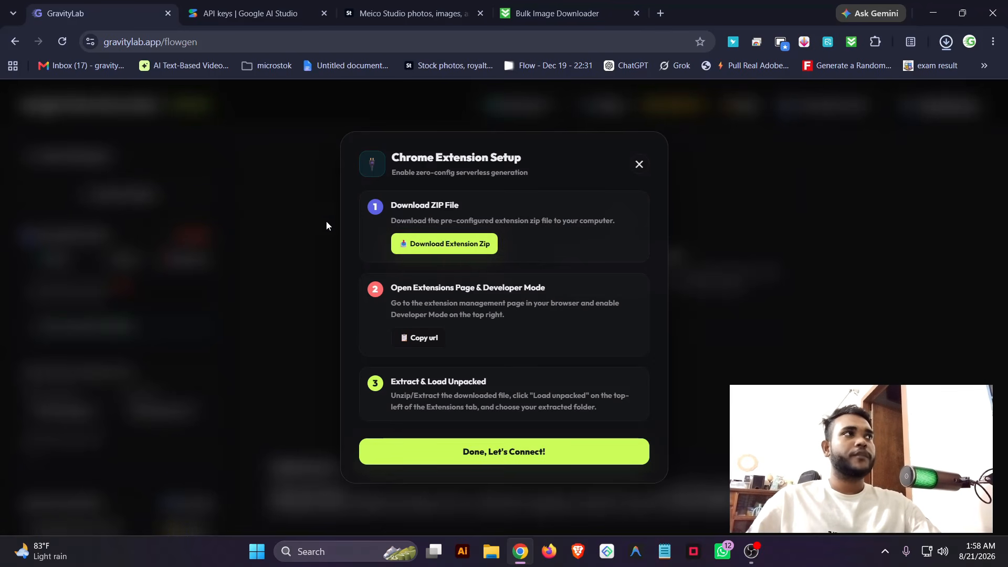
{"action": "left_click", "coordinate": [901, 74]}
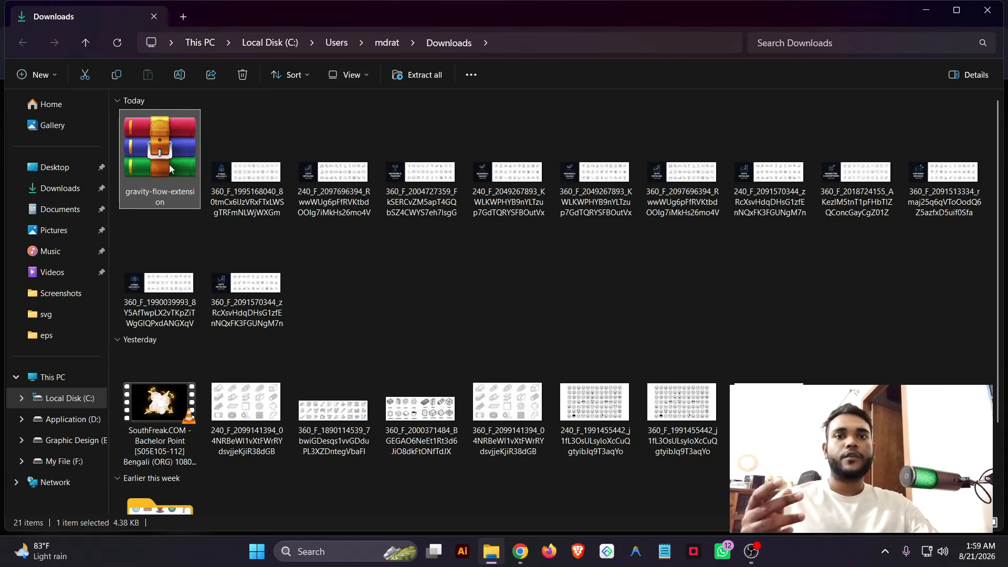
{"action": "key", "text": "ctrl+x"}
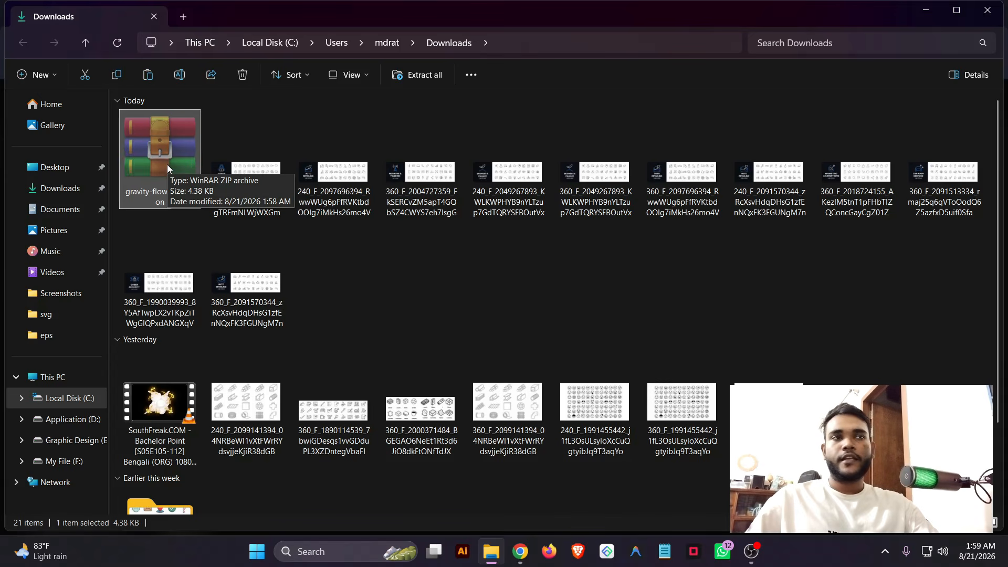
{"action": "left_click", "coordinate": [71, 440]}
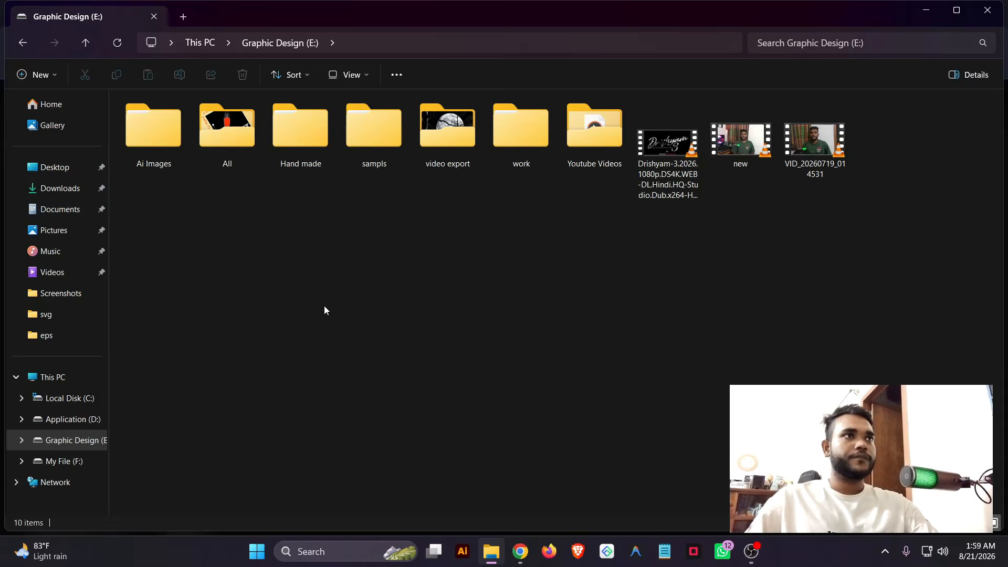
{"action": "key", "text": "ctrl+v"}
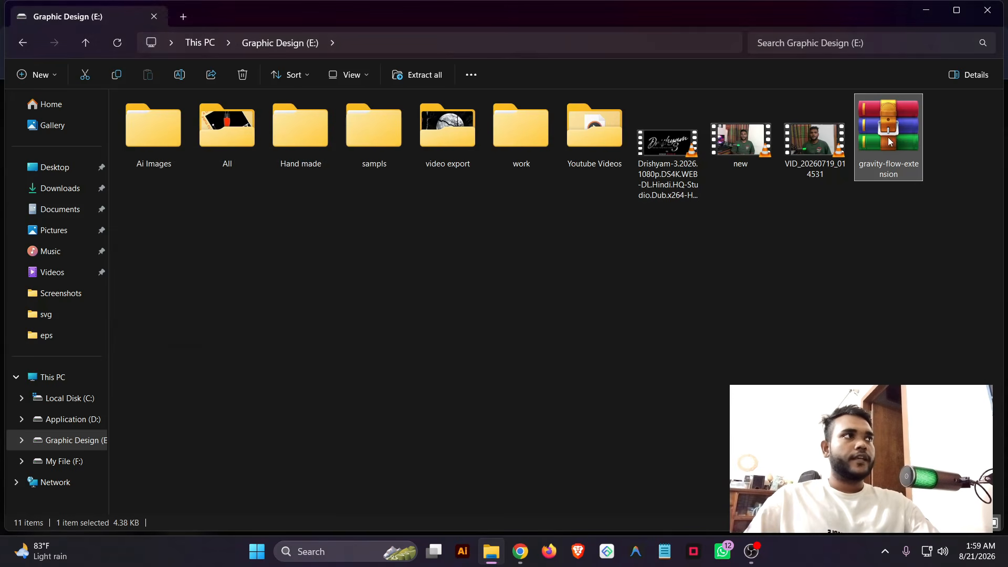
Extract the gravity-flow-extension archive to E:\gravity-flow-extension and close the file window
{"action": "left_click", "coordinate": [435, 76]}
{"action": "left_click", "coordinate": [618, 411]}
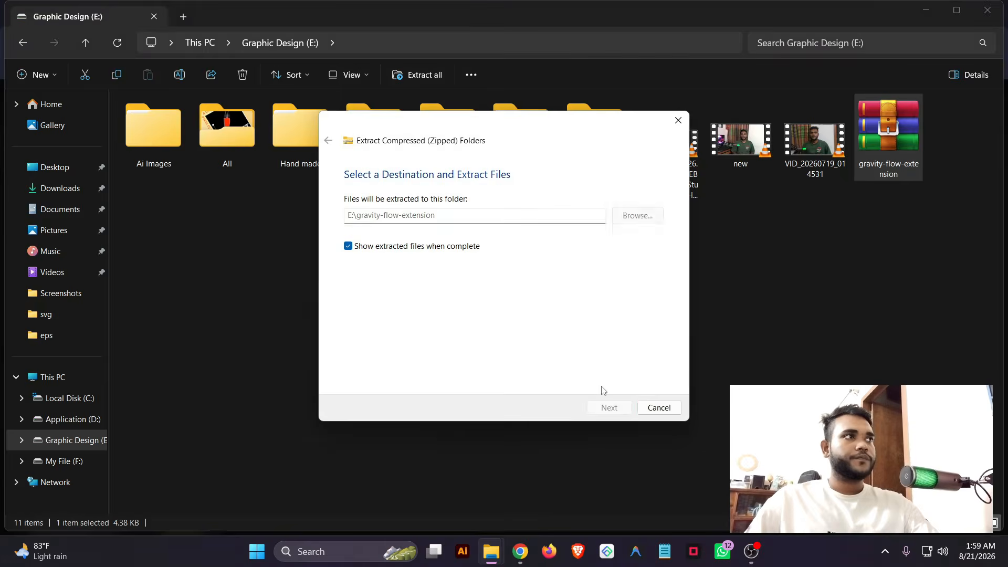
{"action": "left_click", "coordinate": [988, 9]}
Switch to Chrome, bring up the extension management page and leave Developer mode enabled
{"action": "left_click", "coordinate": [520, 551]}
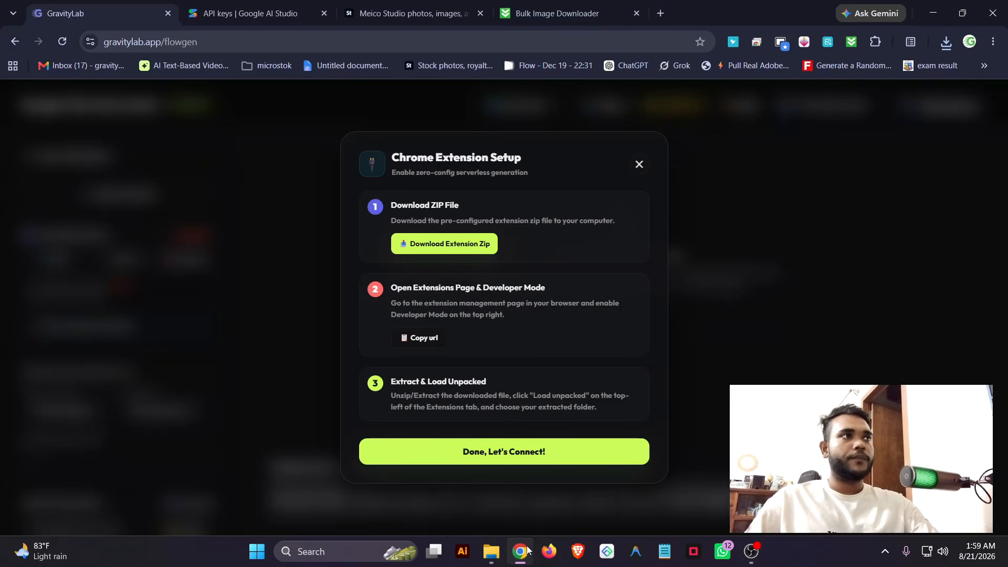
{"action": "left_click", "coordinate": [875, 41]}
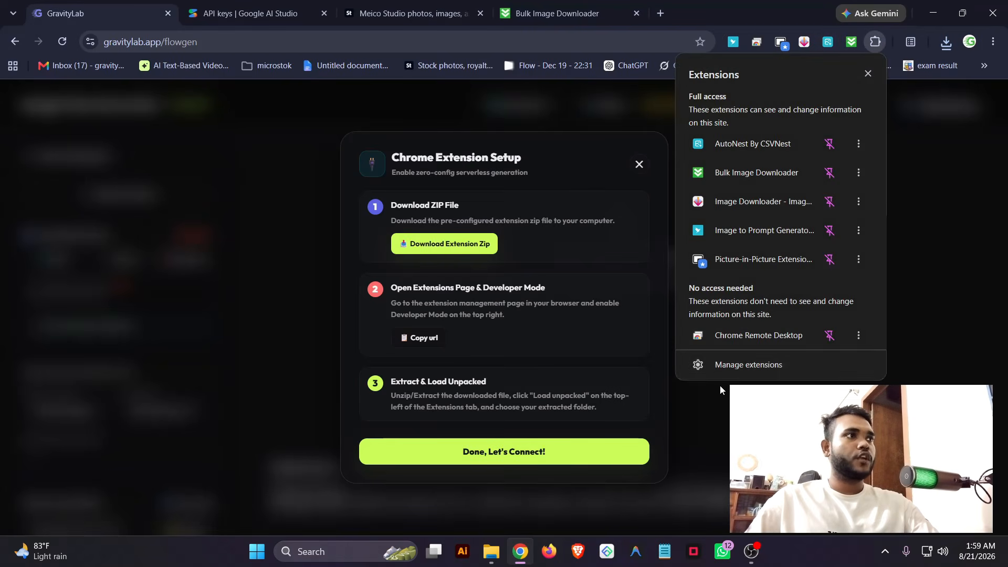
{"action": "left_click", "coordinate": [747, 367]}
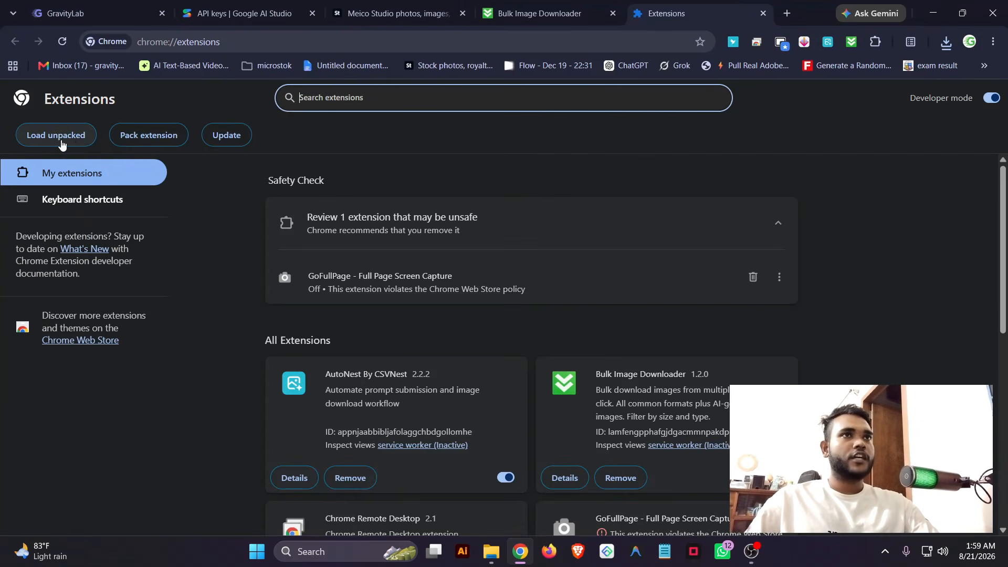
{"action": "left_click", "coordinate": [994, 97]}
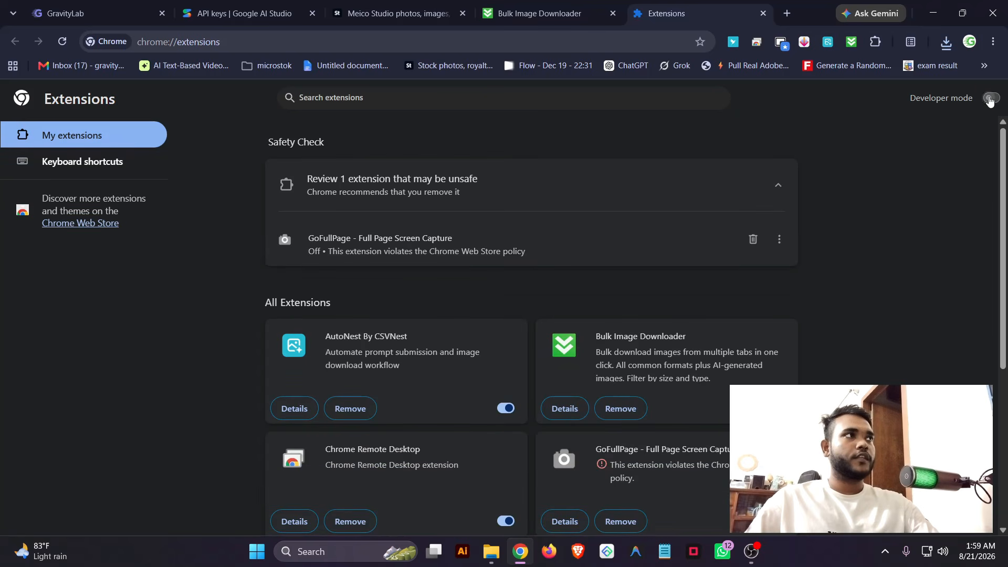
{"action": "left_click", "coordinate": [993, 98]}
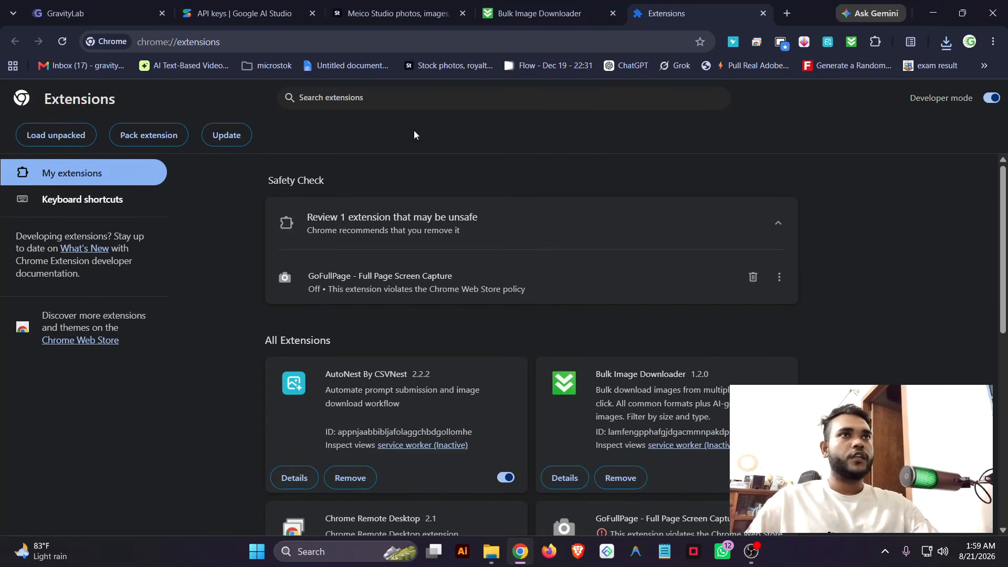
Load the gravity-flow-extension folder from the Graphic Design (E:) drive as an unpacked extension
{"action": "left_click", "coordinate": [47, 138]}
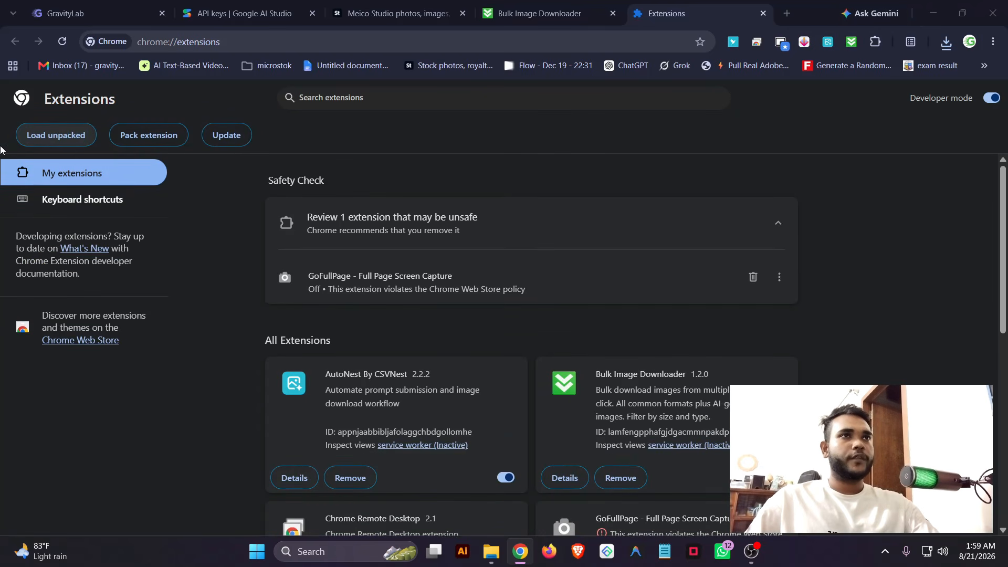
{"action": "scroll", "coordinate": [158, 221], "scroll_direction": "down", "scroll_amount": 5}
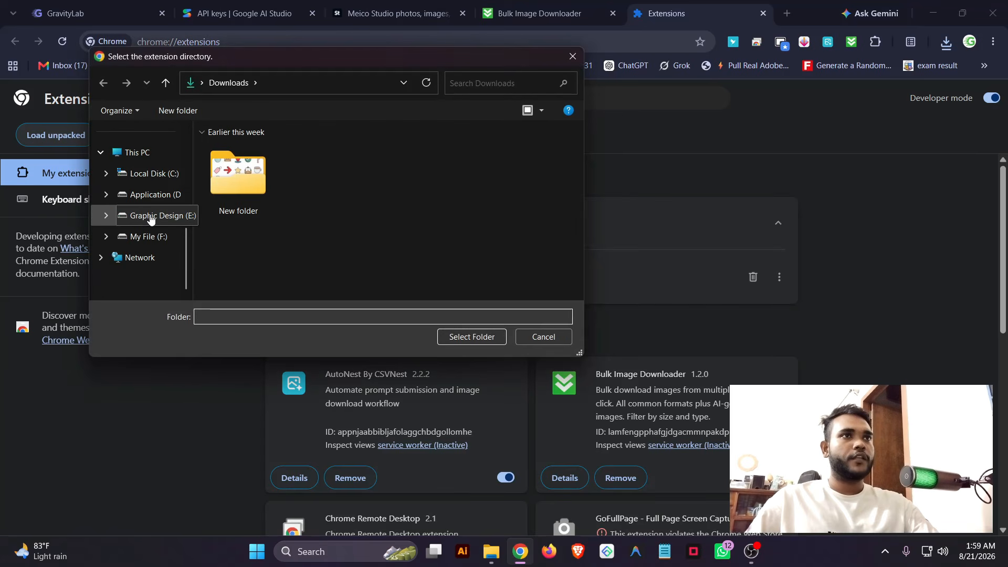
{"action": "left_click", "coordinate": [151, 216]}
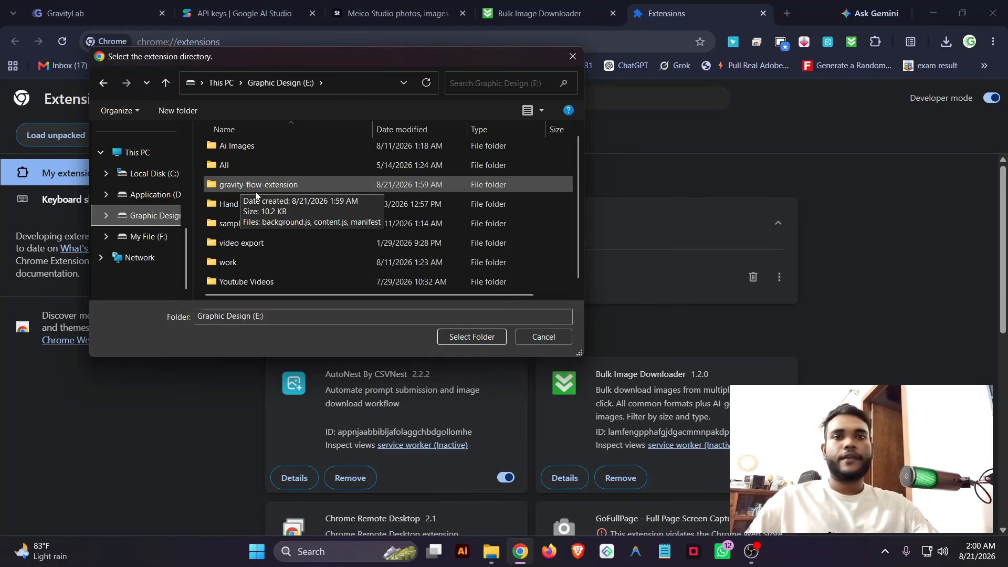
{"action": "left_click", "coordinate": [269, 185]}
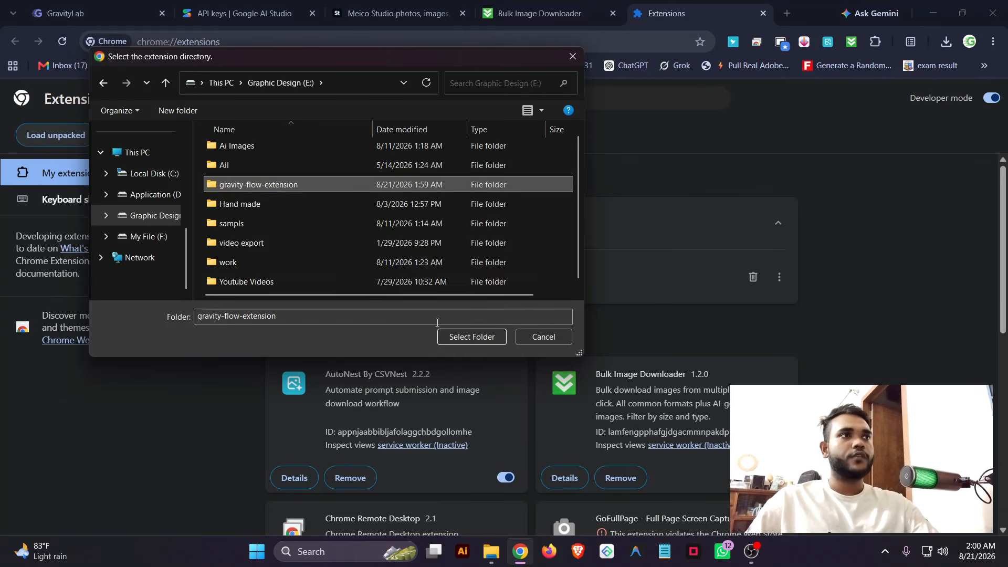
{"action": "left_click", "coordinate": [472, 336]}
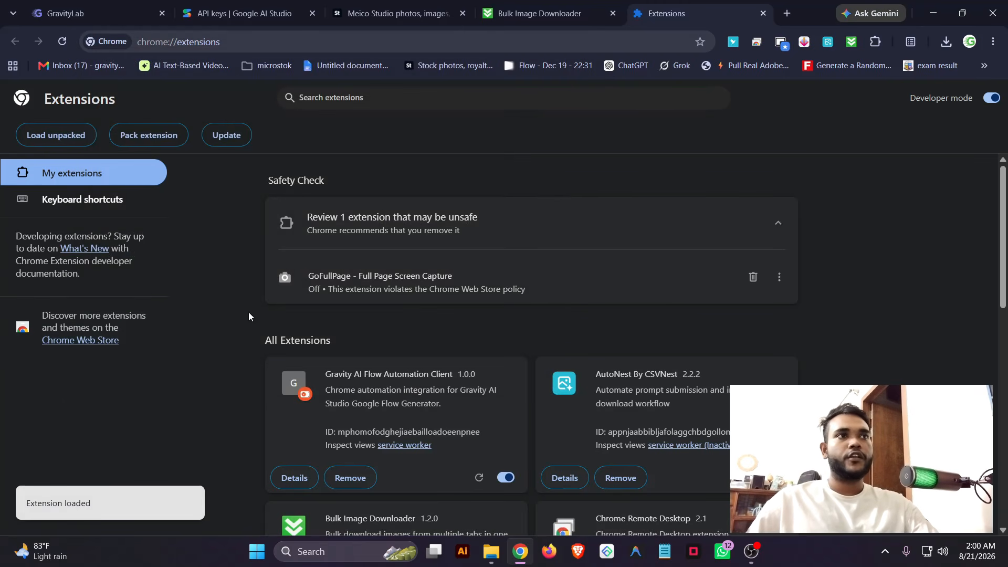
{"action": "left_click_drag", "start_coordinate": [305, 355], "coordinate": [428, 387]}
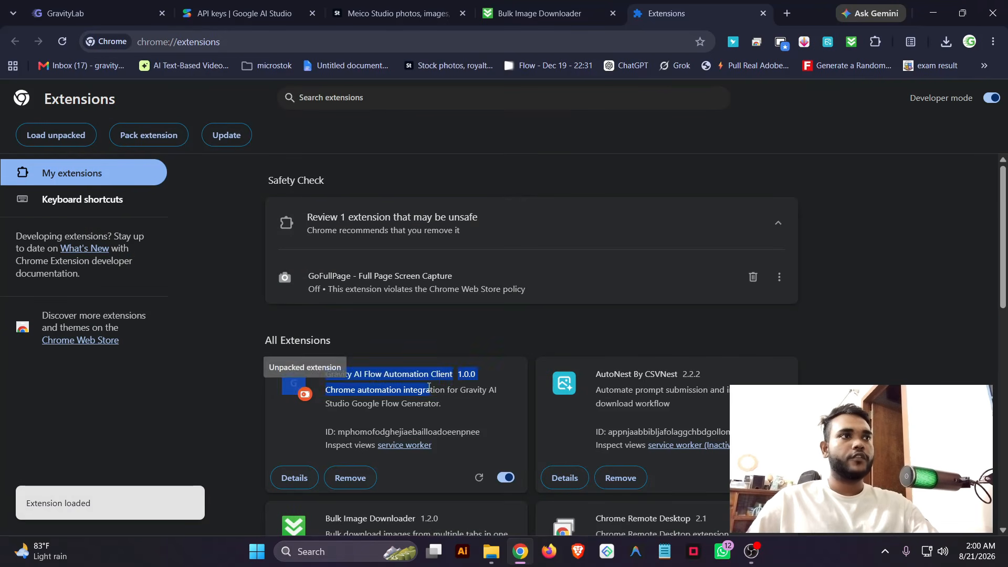
{"action": "left_click", "coordinate": [427, 340]}
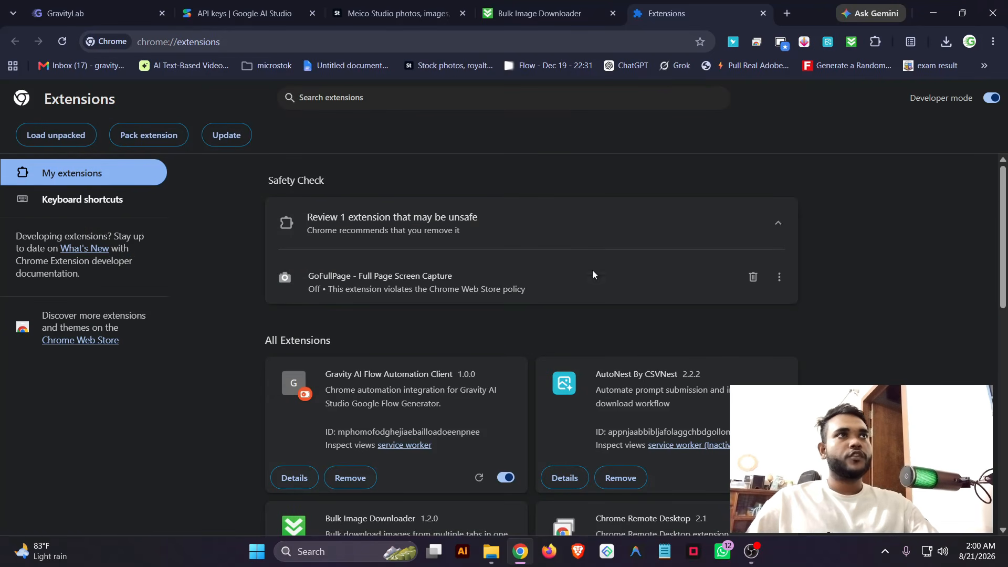
Finish the Chrome Extension Setup dialog in GravityLab, launch Google Flow from the generator and create a new project
{"action": "left_click", "coordinate": [111, 8]}
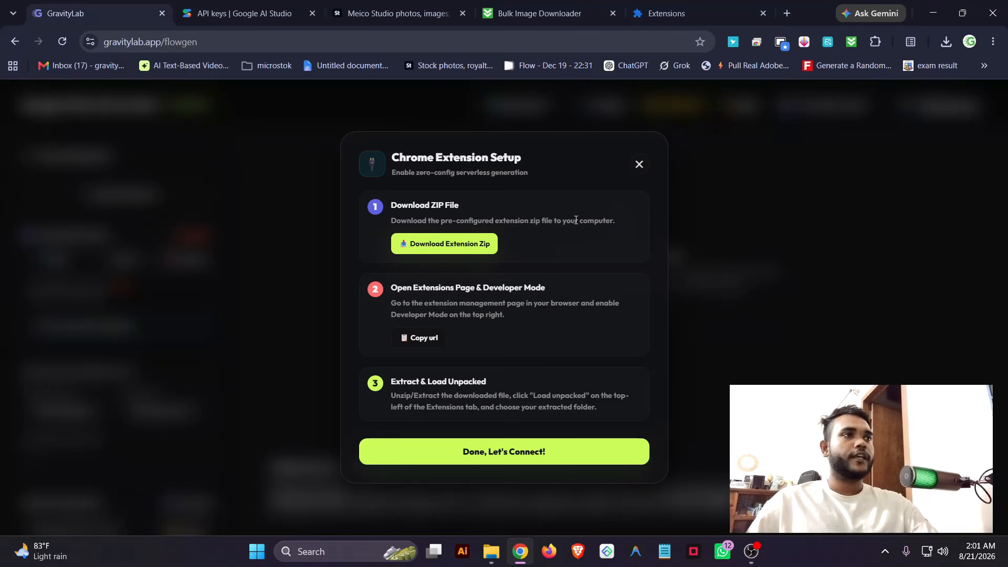
{"action": "left_click", "coordinate": [534, 454]}
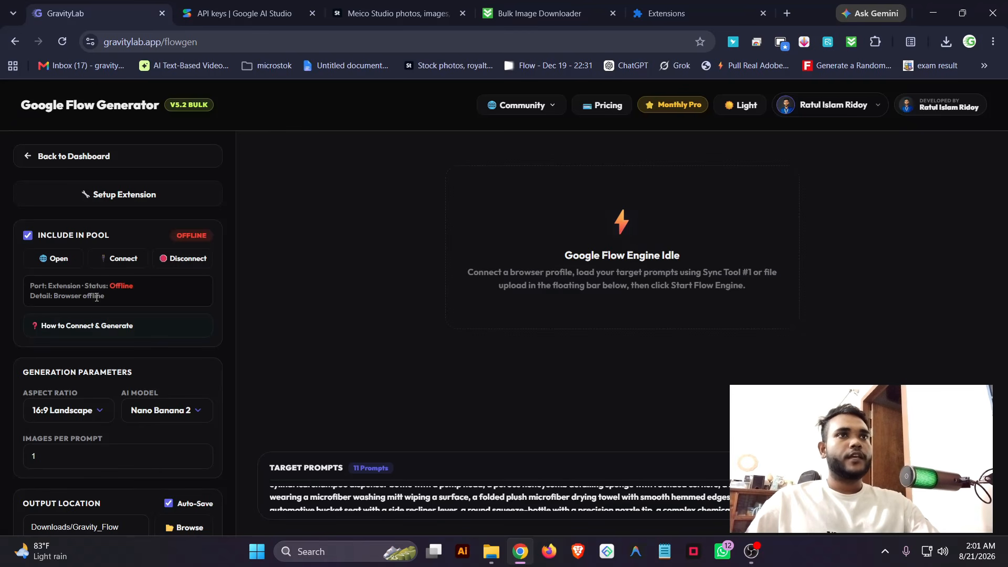
{"action": "left_click", "coordinate": [52, 262]}
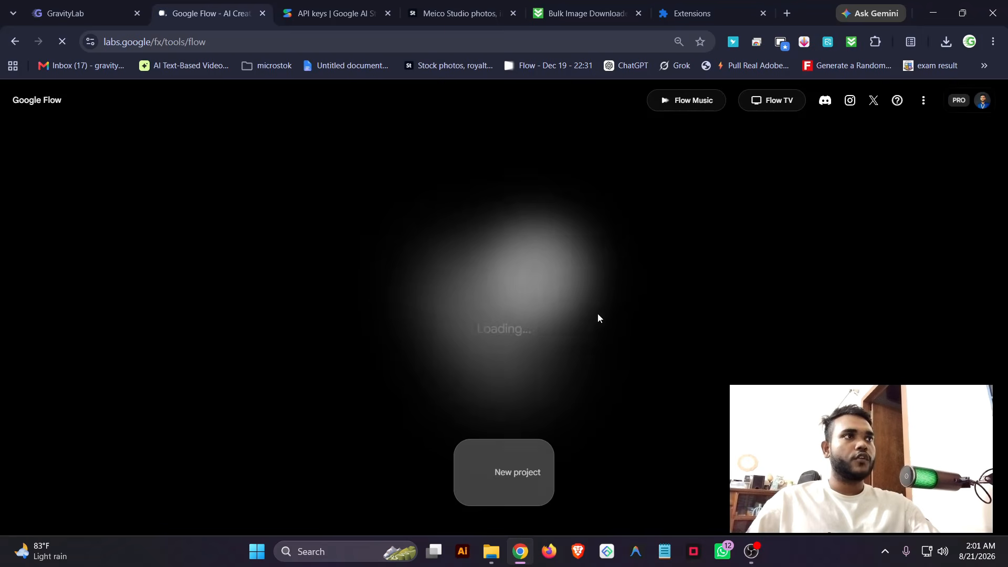
{"action": "left_click", "coordinate": [515, 478]}
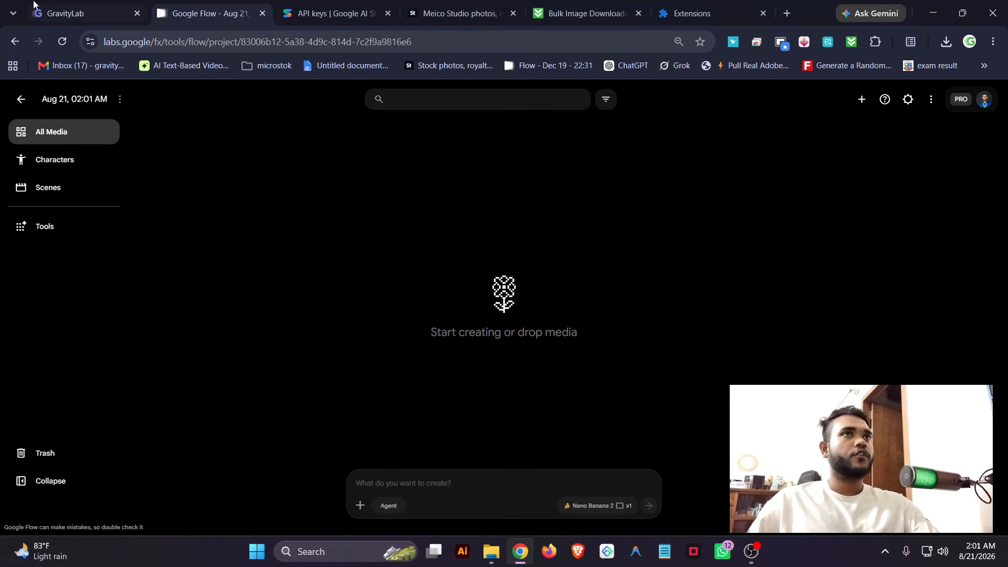
Return to GravityLab, connect the Google Flow Generator to the extension and dismiss the confirmation
{"action": "left_click", "coordinate": [59, 8]}
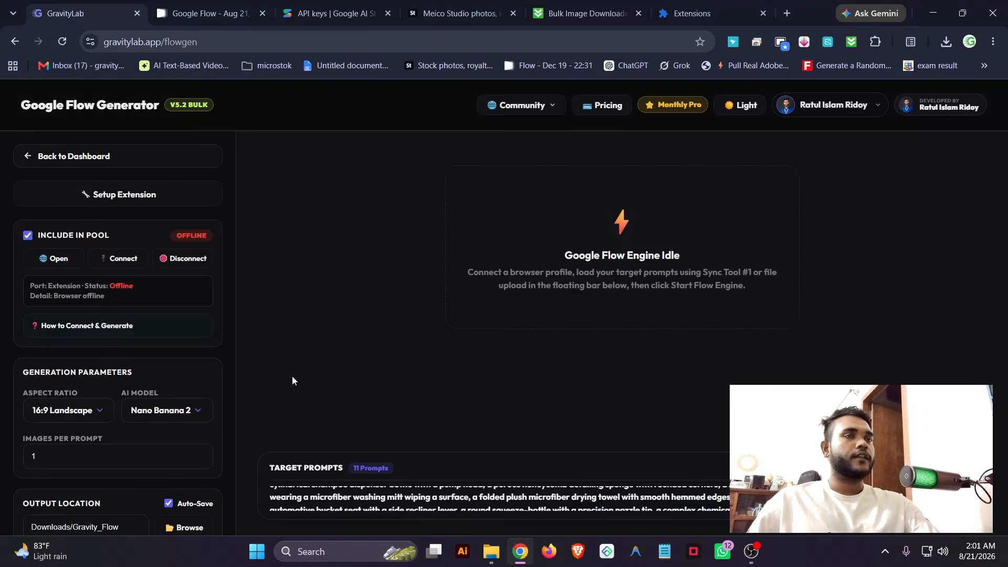
{"action": "left_click", "coordinate": [108, 260]}
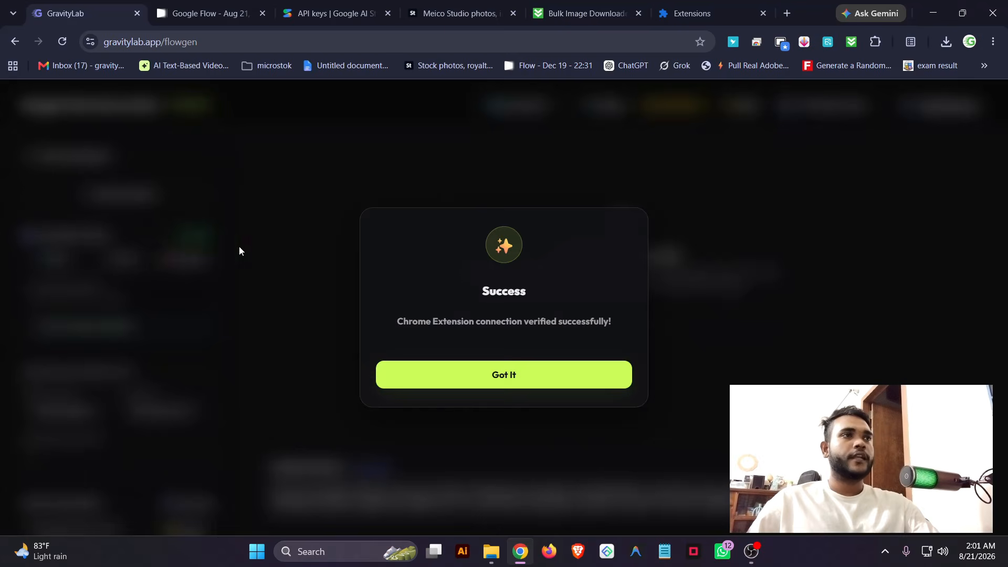
{"action": "left_click", "coordinate": [501, 385]}
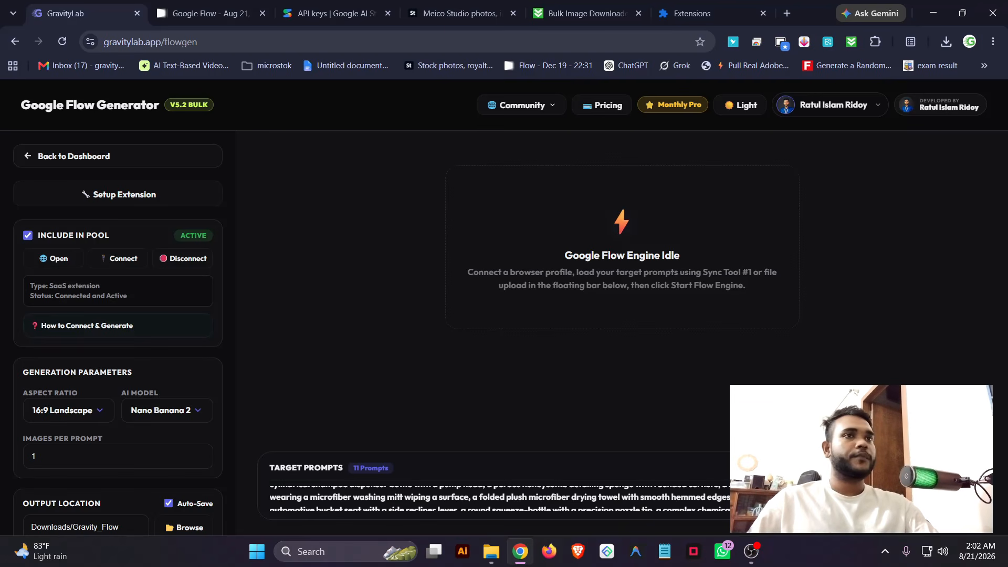
Keep 16:9 Landscape, Nano Banana 2 and 1 image per prompt, and start the Flow engine on the target prompts
{"action": "scroll", "coordinate": [86, 333], "scroll_direction": "down", "scroll_amount": 1}
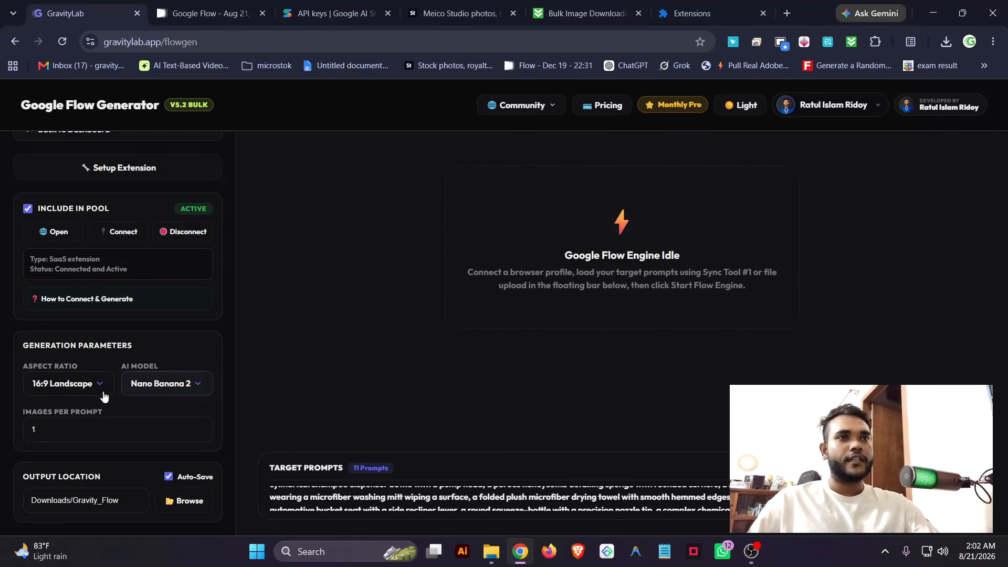
{"action": "left_click", "coordinate": [86, 387]}
{"action": "left_click", "coordinate": [86, 385]}
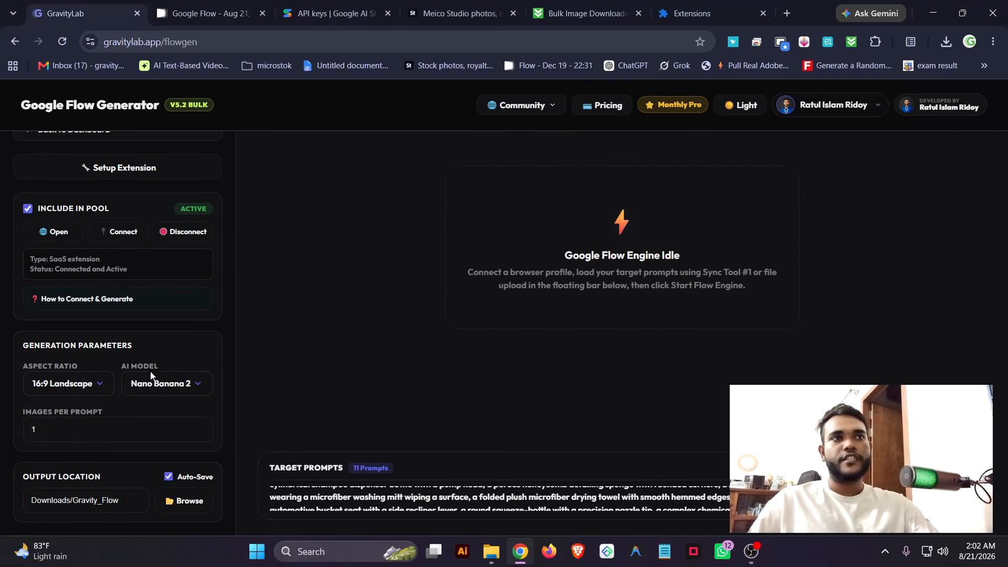
{"action": "left_click", "coordinate": [157, 386]}
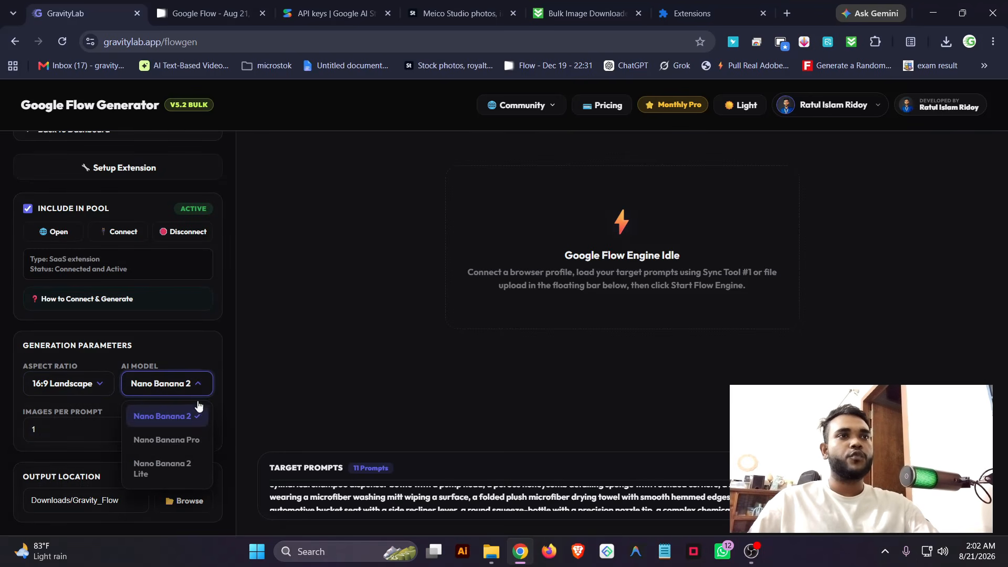
{"action": "left_click", "coordinate": [178, 330]}
{"action": "left_click", "coordinate": [156, 428]}
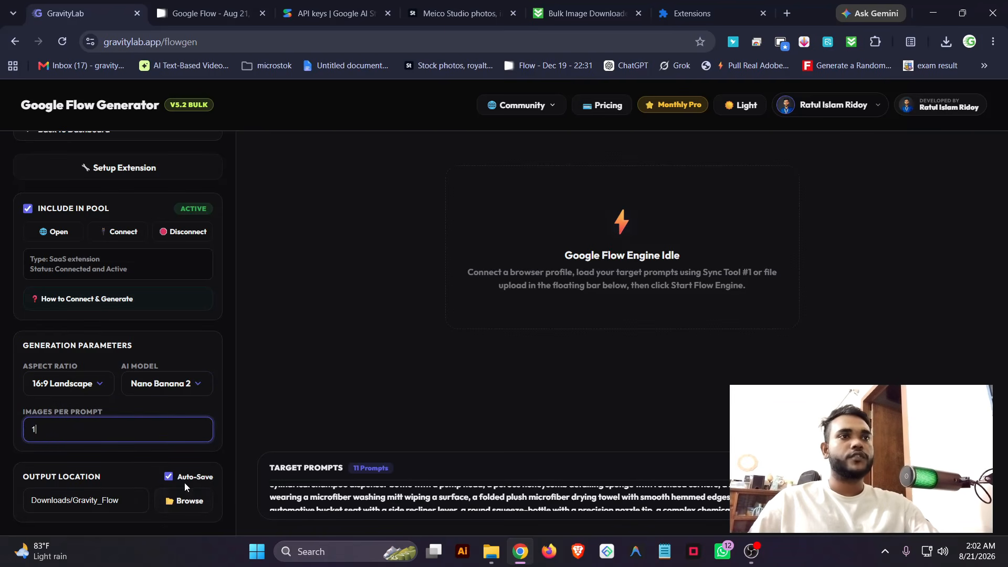
{"action": "left_click", "coordinate": [830, 514]}
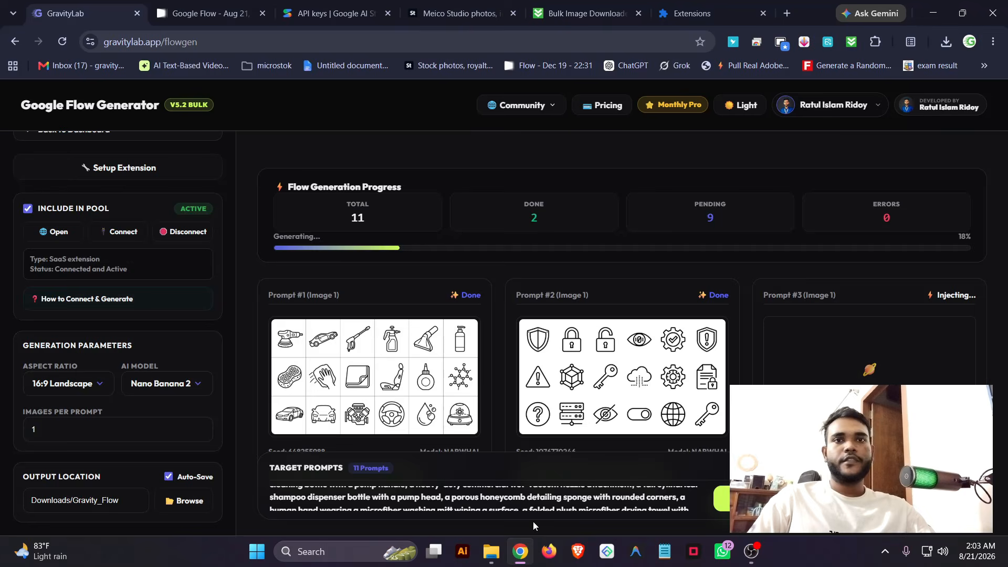
Delete the stock reference images from today and yesterday in the Downloads folder, keeping the video and New folder
{"action": "left_click", "coordinate": [492, 551]}
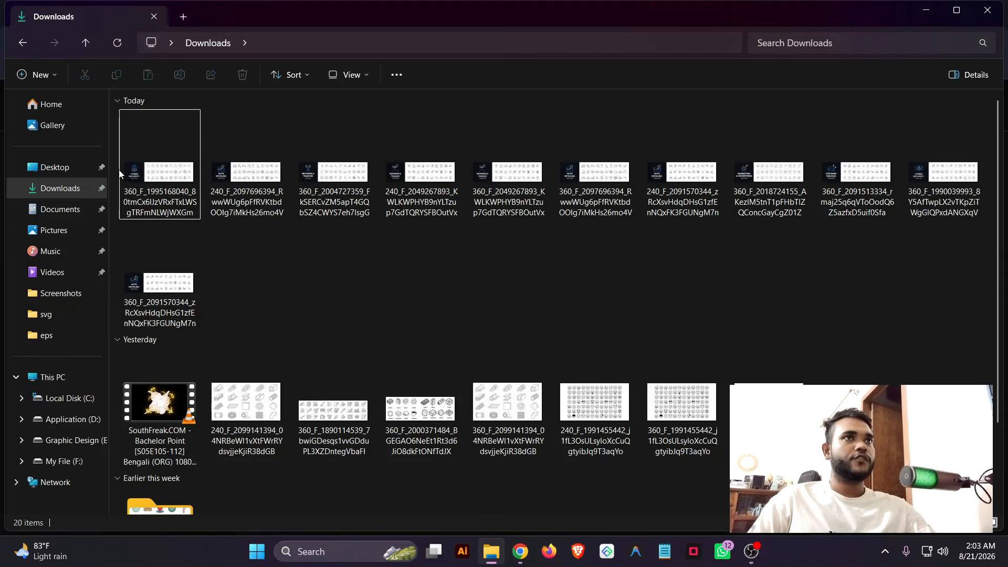
{"action": "left_click", "coordinate": [156, 175]}
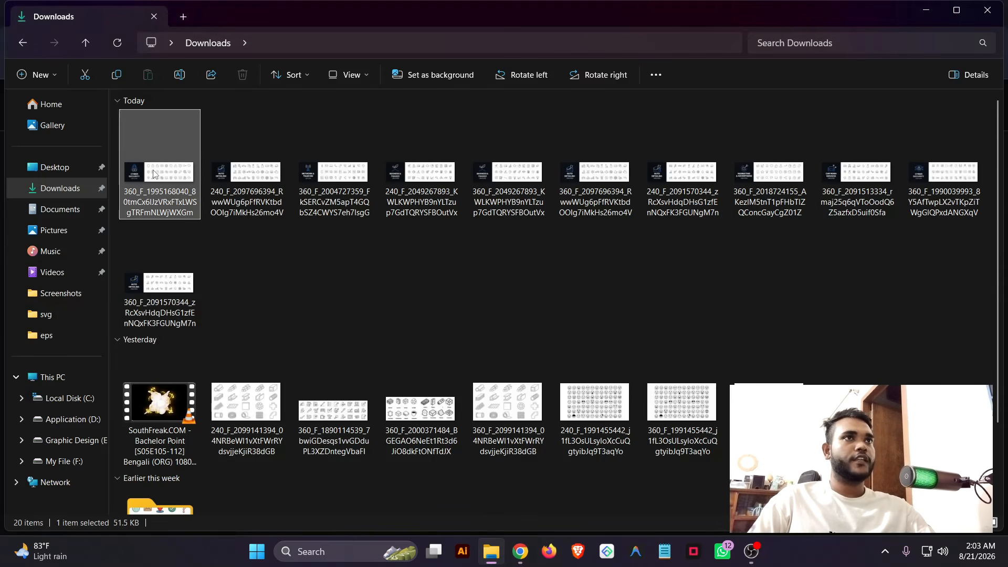
{"action": "left_click", "coordinate": [155, 297], "text": "shift"}
{"action": "key", "text": "Delete"}
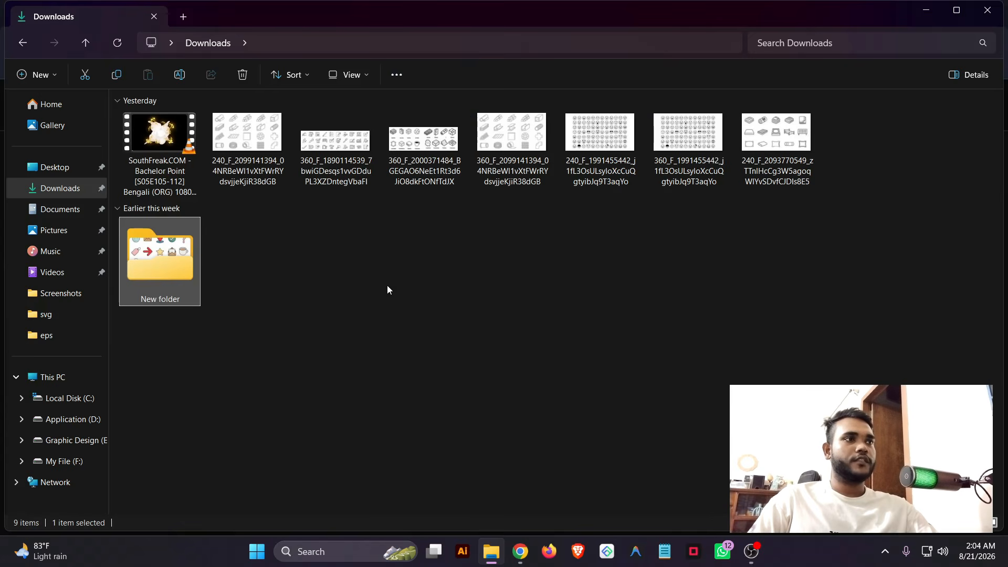
{"action": "left_click", "coordinate": [247, 147]}
{"action": "left_click", "coordinate": [771, 148], "text": "shift"}
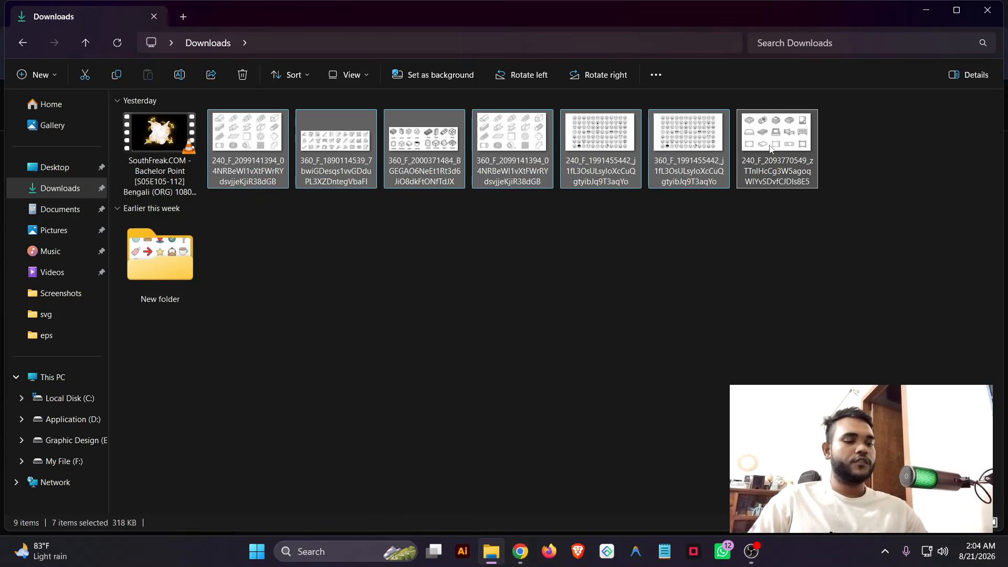
{"action": "key", "text": "Delete"}
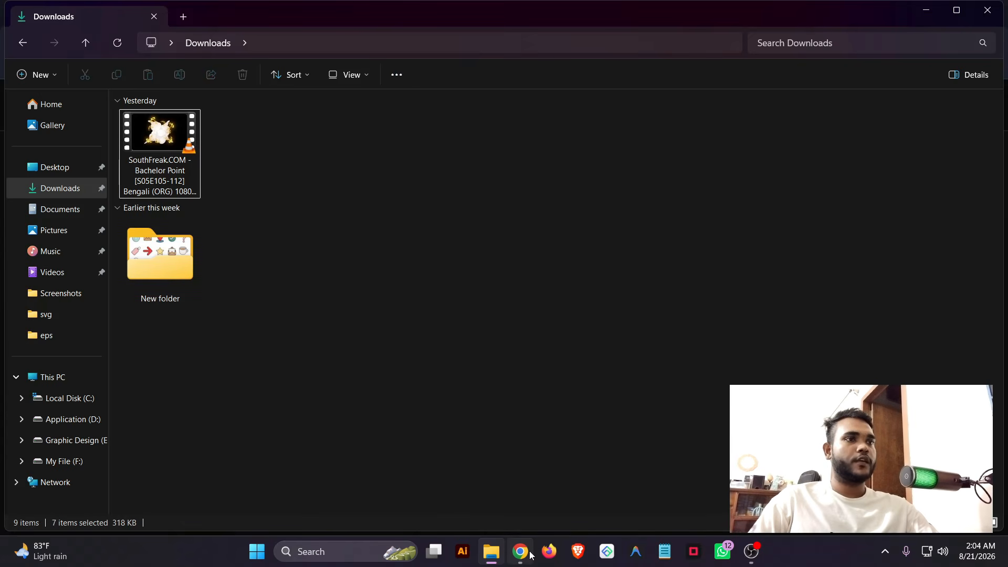
Check the generated icon sheets in the Google Flow Generator and turn off Auto-Save for the output location
{"action": "left_click", "coordinate": [570, 455]}
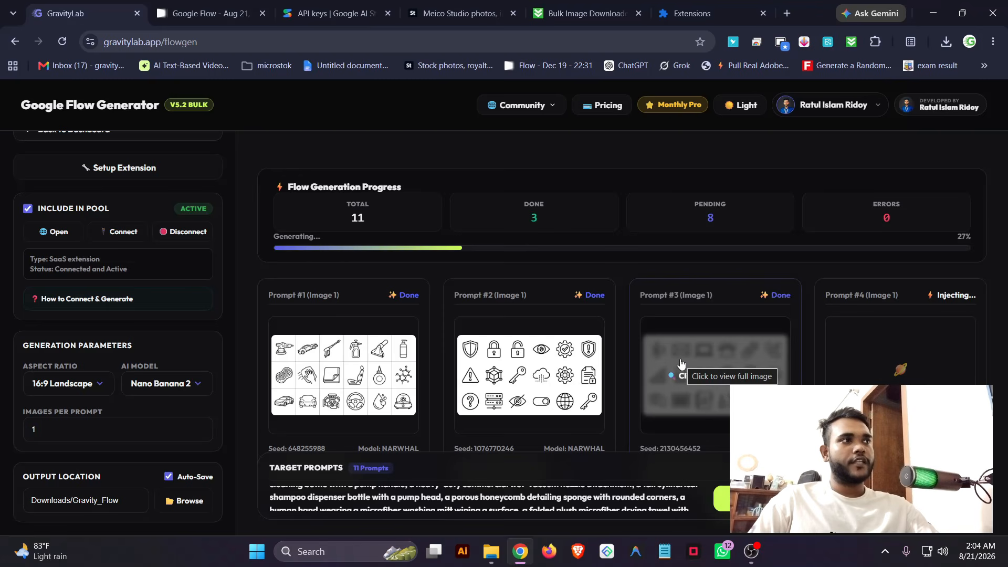
{"action": "scroll", "coordinate": [525, 362], "scroll_direction": "down", "scroll_amount": 1}
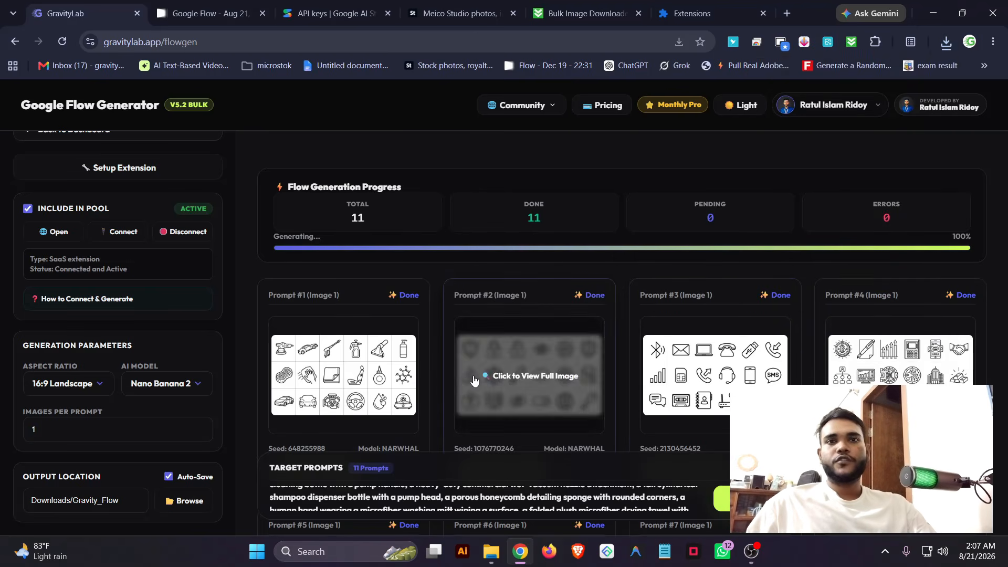
{"action": "left_click", "coordinate": [181, 480]}
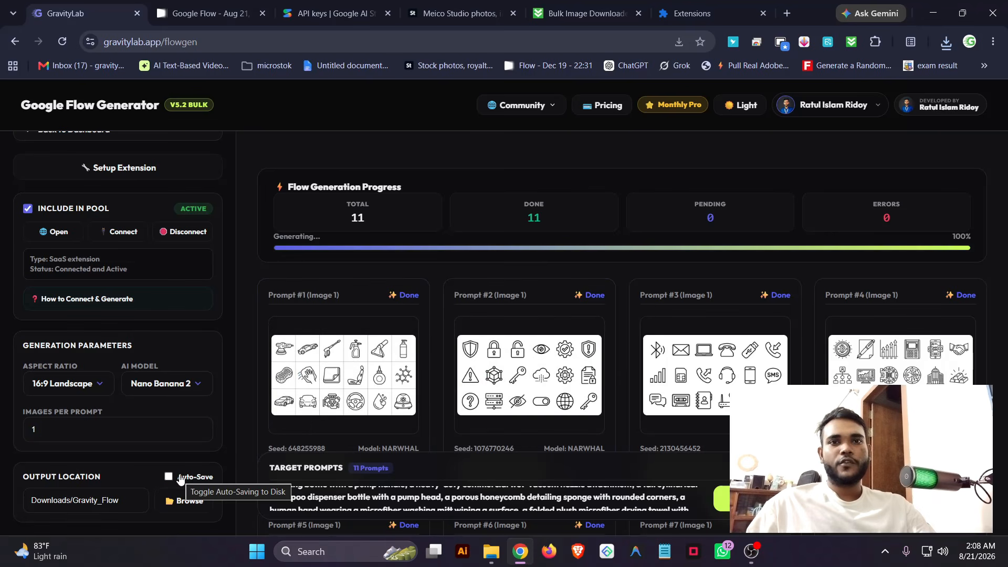
{"action": "scroll", "coordinate": [341, 347], "scroll_direction": "down", "scroll_amount": 3}
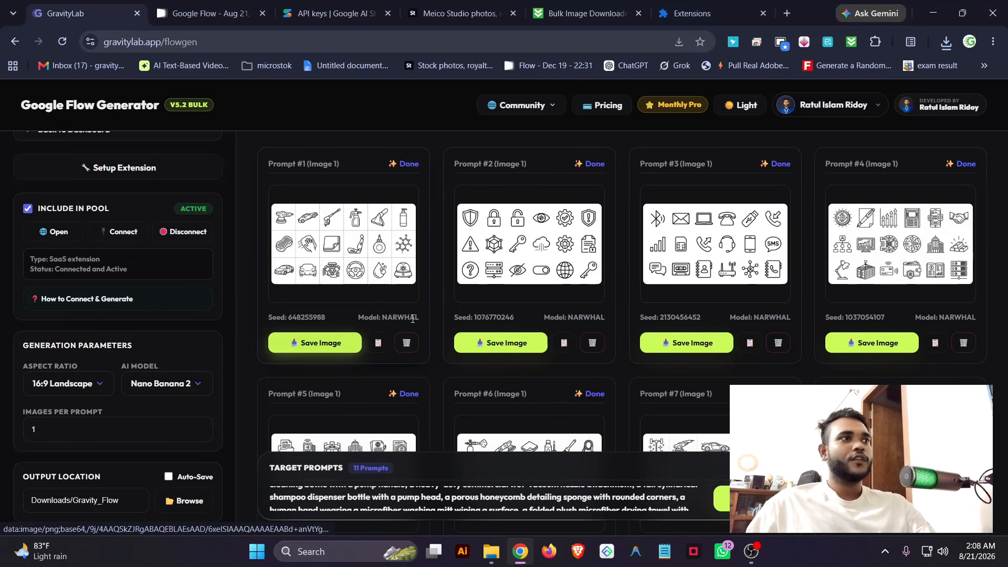
Switch to the Downloads folder and view google_flow_1787256334095.png, the first saved icon sheet, at full size
{"action": "key", "text": "alt+Tab"}
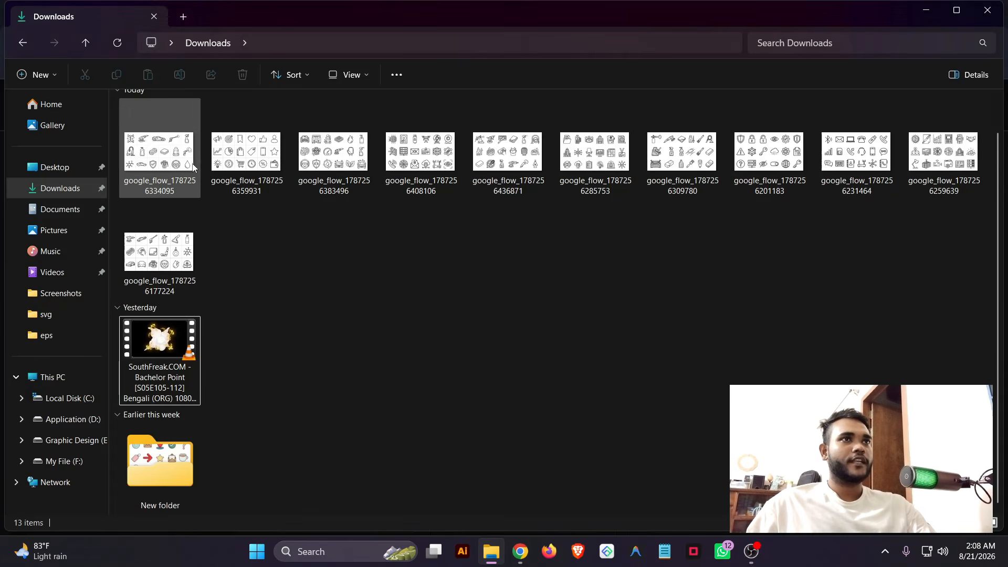
{"action": "left_click", "coordinate": [158, 184]}
{"action": "double_click", "coordinate": [162, 163]}
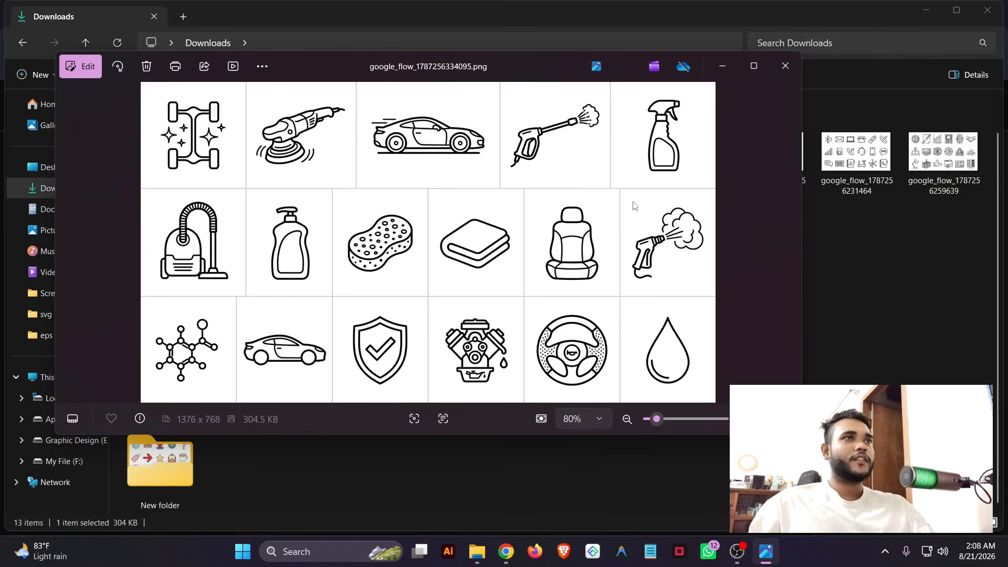
Browse the remaining saved icon sheets in the image viewer through to google_flow_1787256177224.png
{"action": "left_click", "coordinate": [759, 215]}
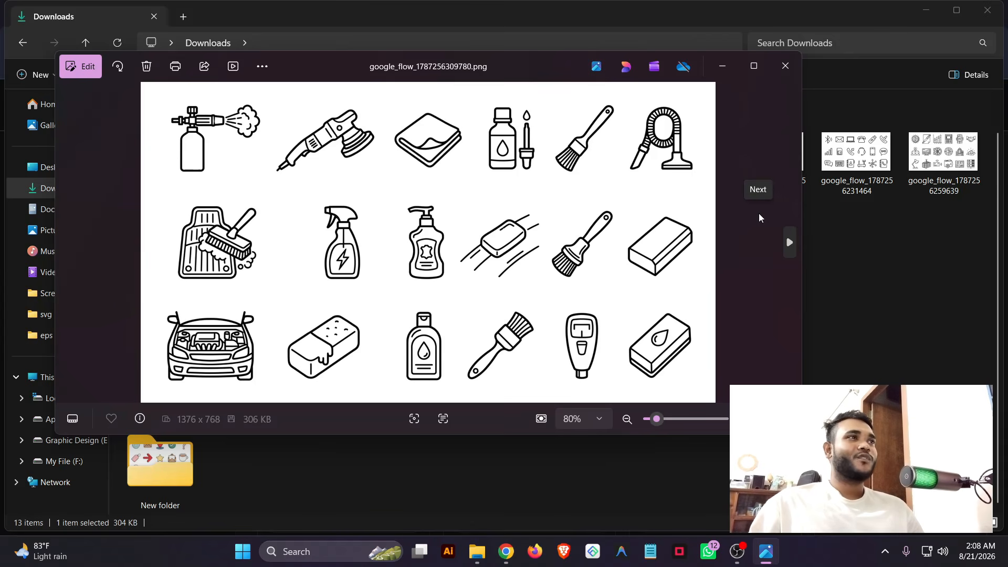
{"action": "left_click", "coordinate": [760, 216]}
{"action": "left_click", "coordinate": [759, 215]}
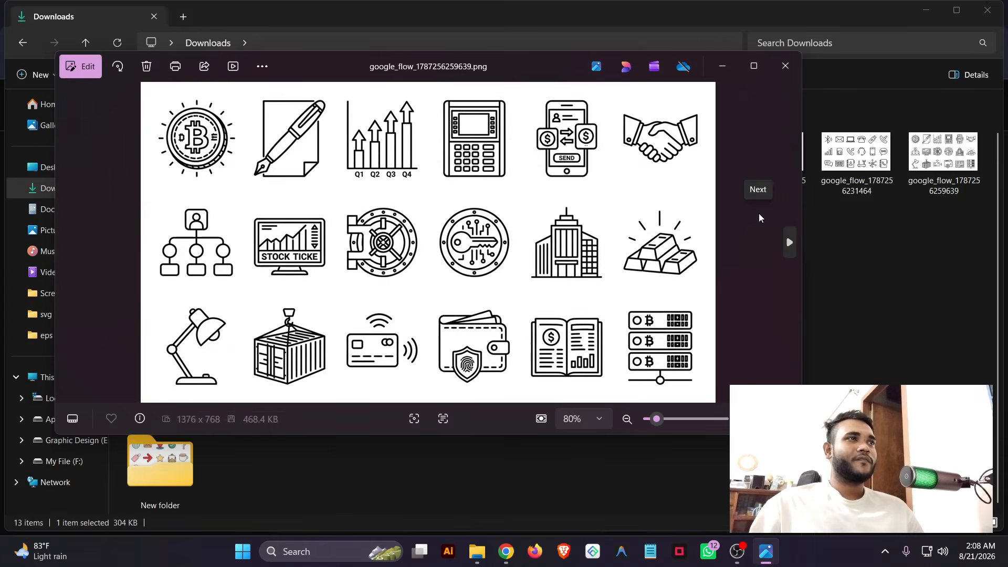
{"action": "left_click", "coordinate": [760, 215]}
{"action": "left_click", "coordinate": [760, 215]}
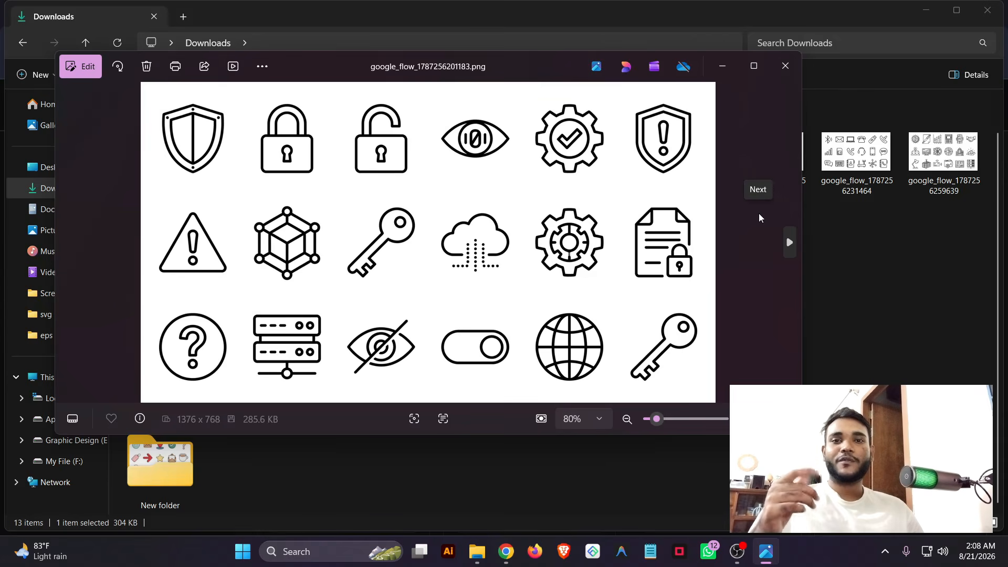
{"action": "left_click", "coordinate": [759, 215]}
{"action": "left_click", "coordinate": [759, 216]}
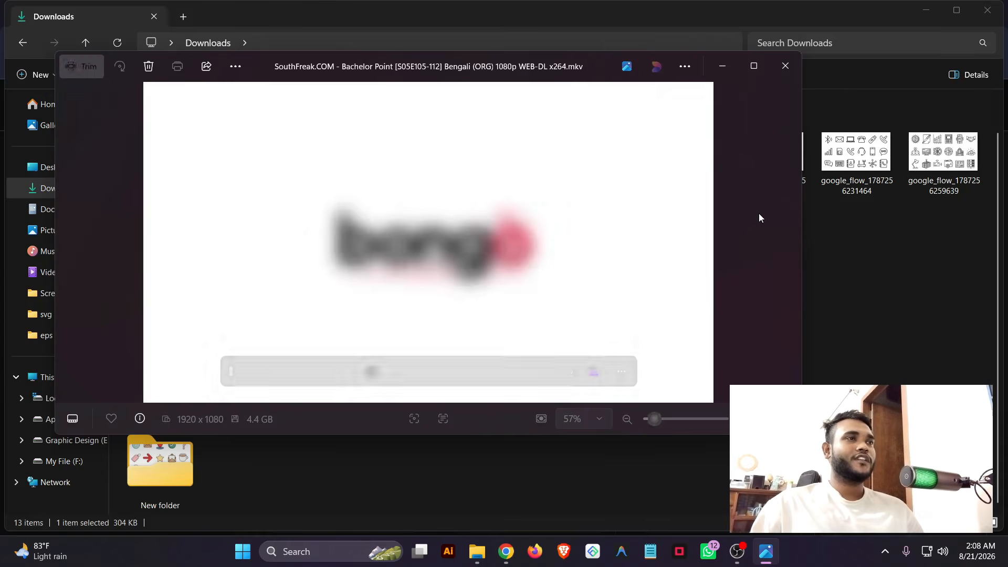
{"action": "key", "text": "Left"}
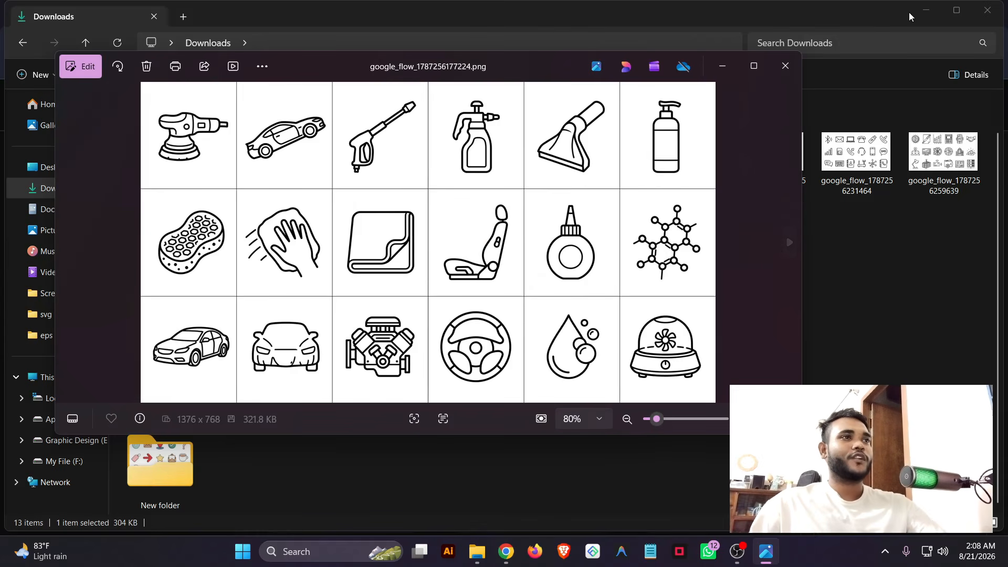
Switch to GravityLab in Chrome and open the presentation sheet view of the Icon Sheet Generator
{"action": "left_click", "coordinate": [520, 552]}
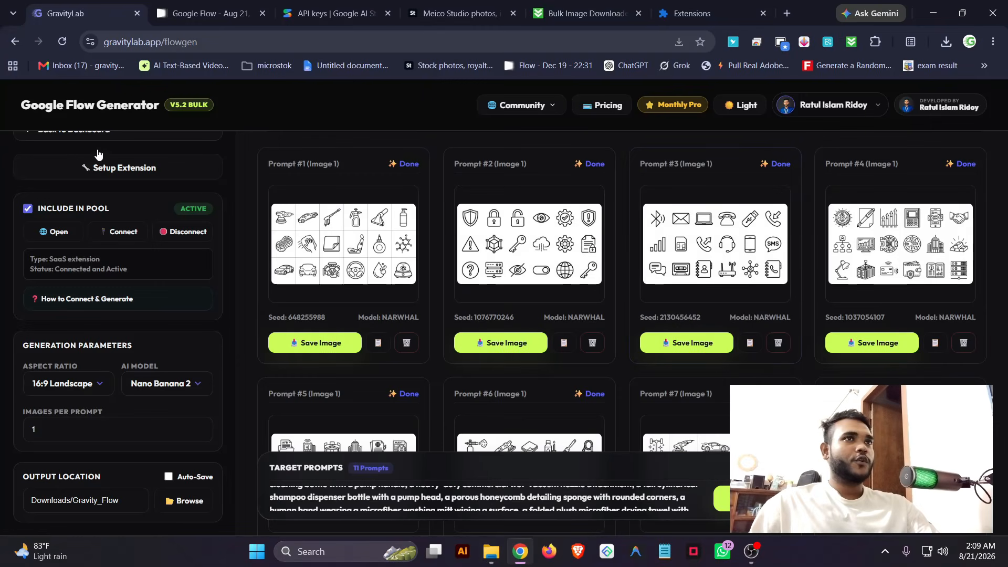
{"action": "scroll", "coordinate": [131, 164], "scroll_direction": "up", "scroll_amount": 1}
{"action": "left_click", "coordinate": [133, 160]}
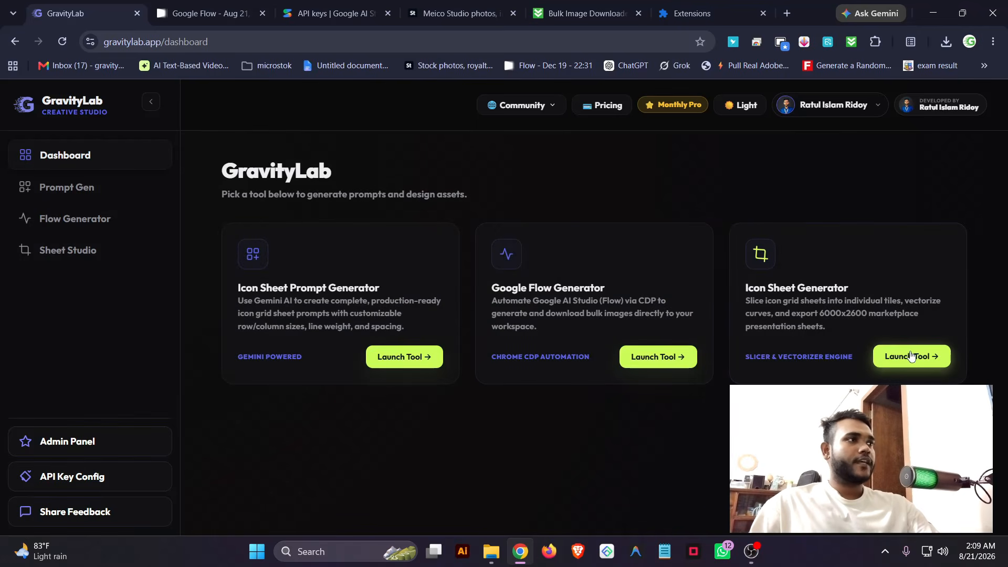
{"action": "left_click", "coordinate": [901, 356]}
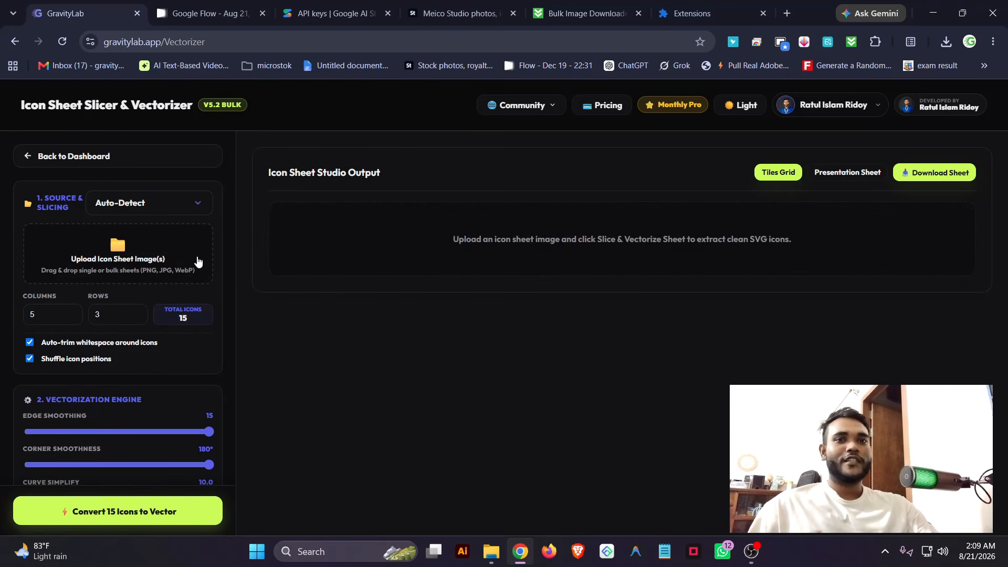
{"action": "left_click", "coordinate": [850, 175]}
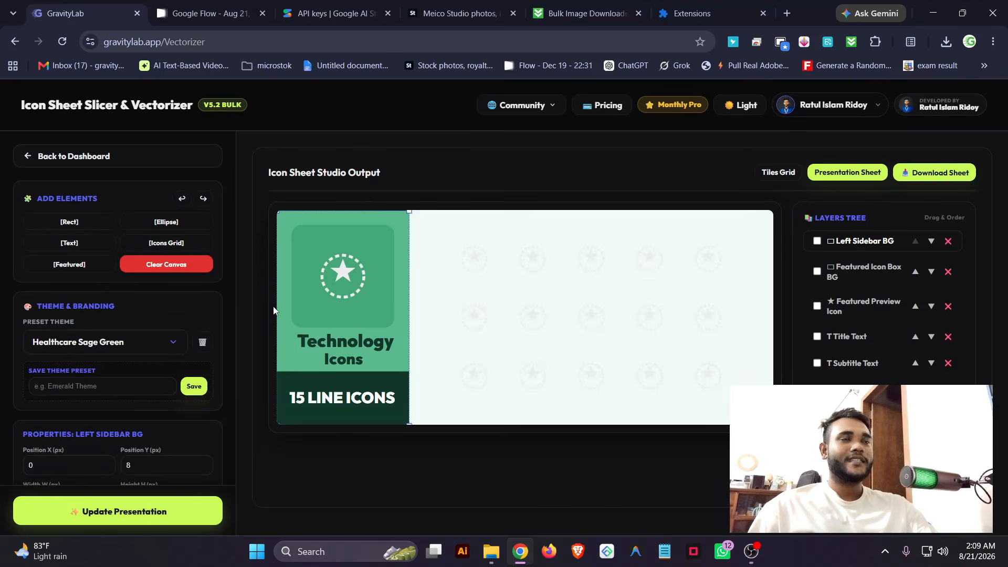
Try out the preset themes on the presentation sheet, ending with Monochrome Document (Template 4)
{"action": "left_click", "coordinate": [138, 347]}
{"action": "left_click", "coordinate": [110, 398]}
{"action": "left_click", "coordinate": [151, 342]}
{"action": "left_click", "coordinate": [135, 445]}
{"action": "scroll", "coordinate": [128, 399], "scroll_direction": "down", "scroll_amount": 3}
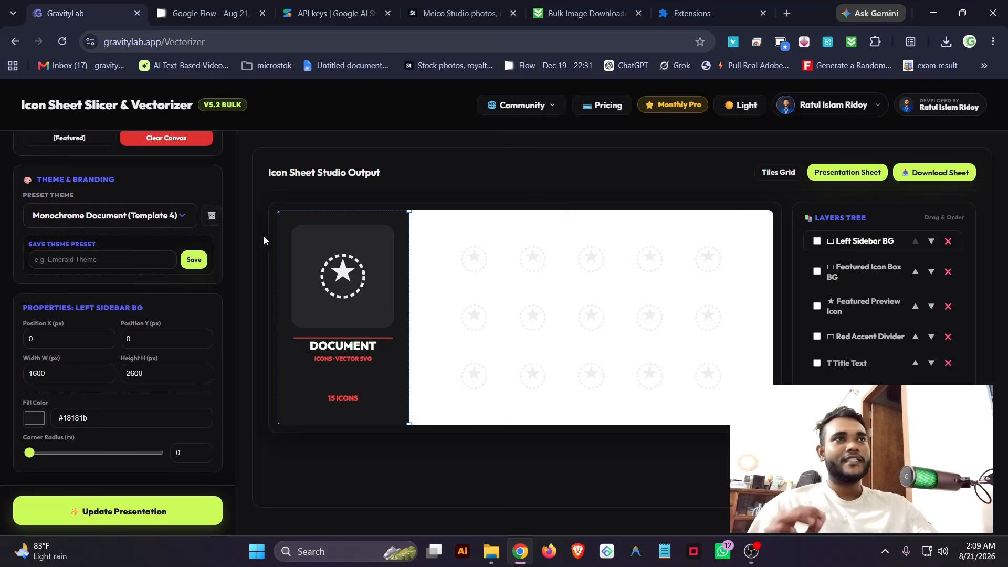
{"action": "scroll", "coordinate": [152, 222], "scroll_direction": "up", "scroll_amount": 3}
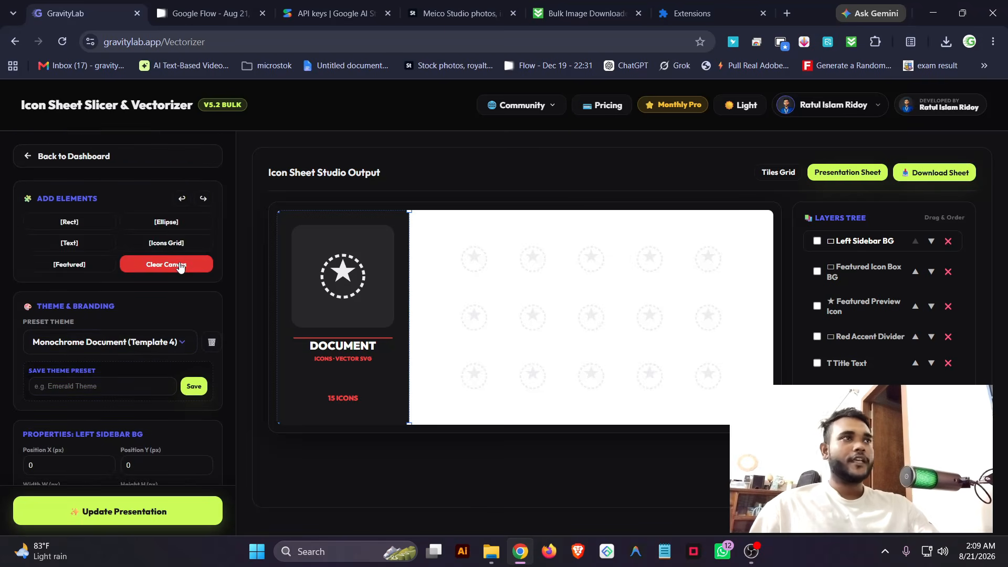
Clear the presentation canvas and add a rectangle at X 0, Y 0 enlarged to cover the full 6000 × 2600 px
{"action": "left_click", "coordinate": [176, 265]}
{"action": "left_click", "coordinate": [560, 138]}
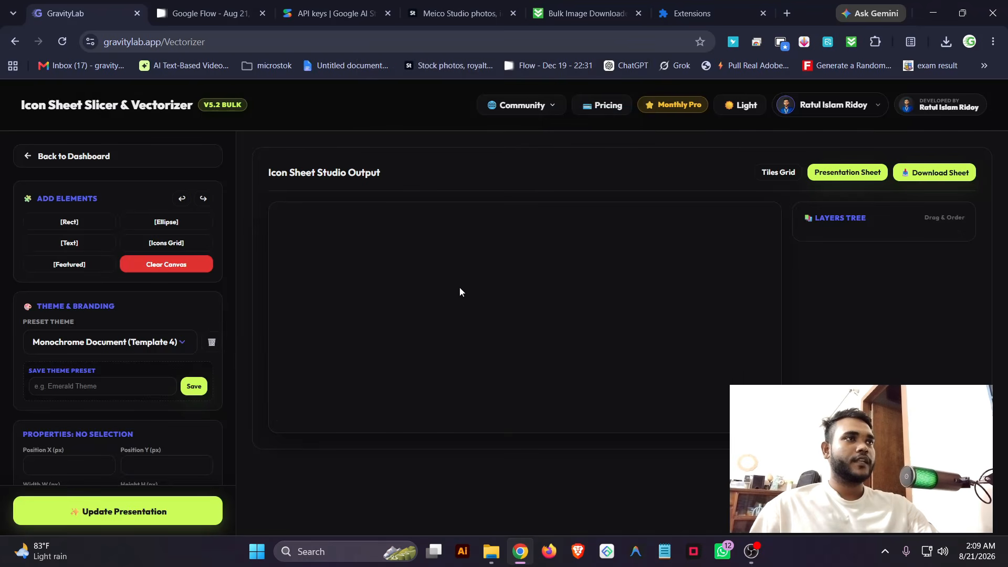
{"action": "left_click", "coordinate": [86, 227]}
{"action": "left_click_drag", "start_coordinate": [386, 318], "coordinate": [267, 227]}
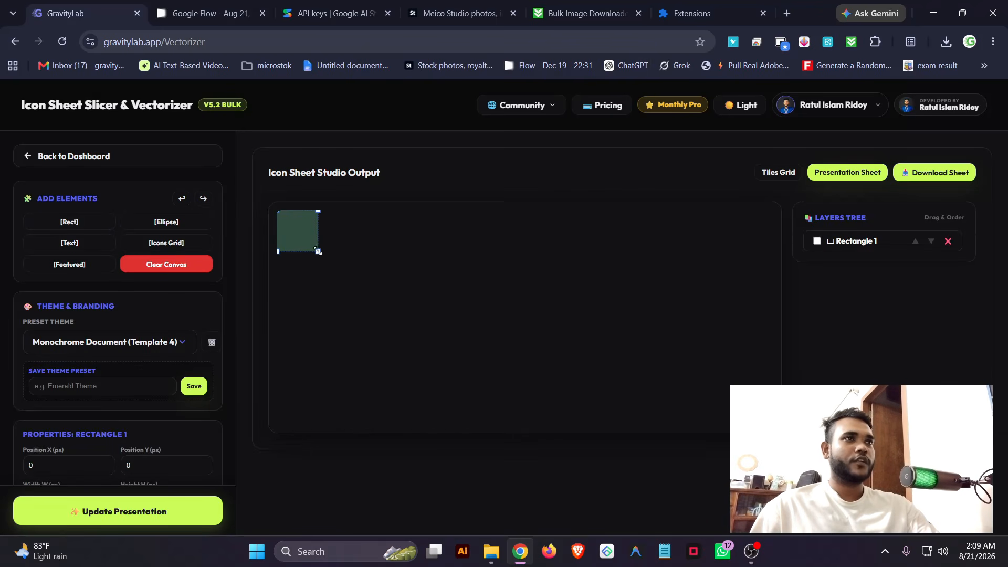
{"action": "left_click_drag", "start_coordinate": [349, 267], "coordinate": [788, 436]}
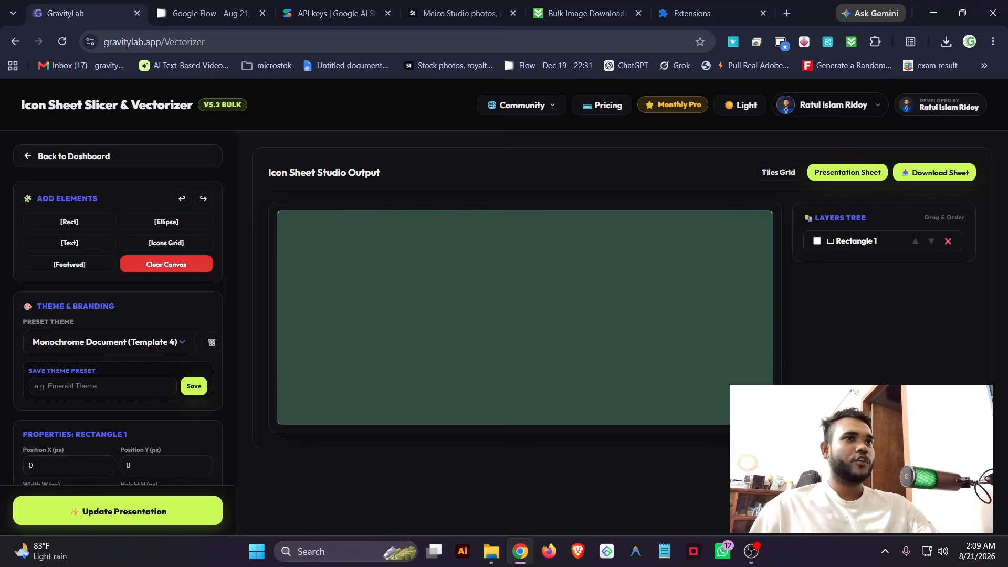
Add an ellipse element to the canvas and delete it from the layers
{"action": "left_click", "coordinate": [179, 223]}
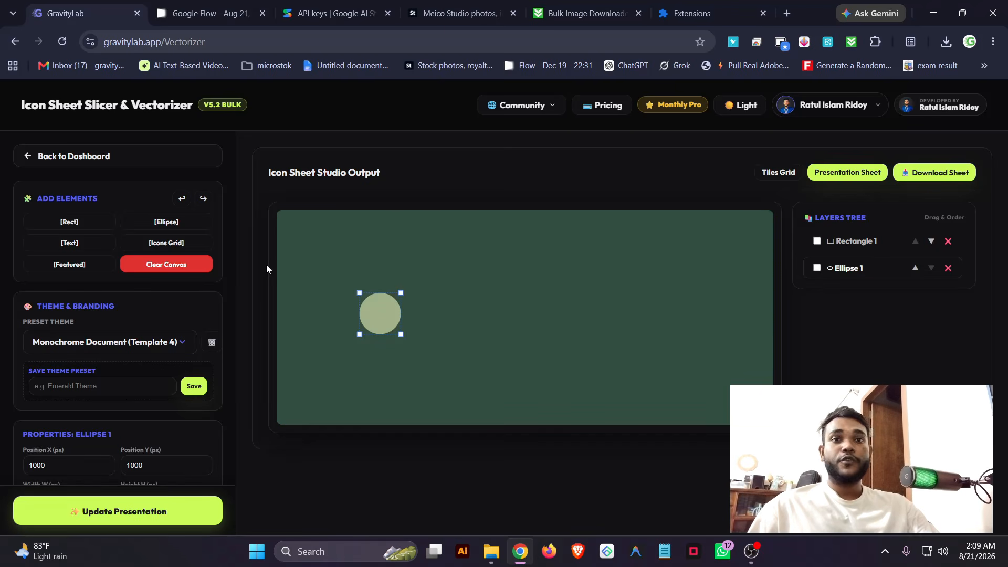
{"action": "left_click", "coordinate": [948, 268]}
{"action": "left_click", "coordinate": [558, 138]}
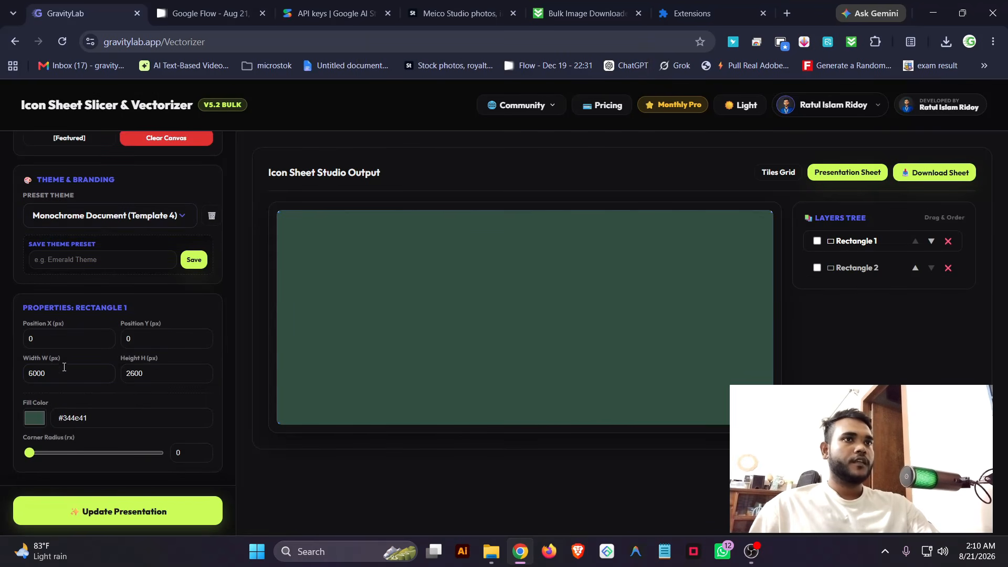
Set the fill color of the full-canvas background rectangle to white, #ffffff
{"action": "left_click", "coordinate": [41, 420]}
{"action": "left_click", "coordinate": [41, 420]}
{"action": "left_click", "coordinate": [37, 418]}
{"action": "left_click_drag", "start_coordinate": [58, 294], "coordinate": [0, 225]}
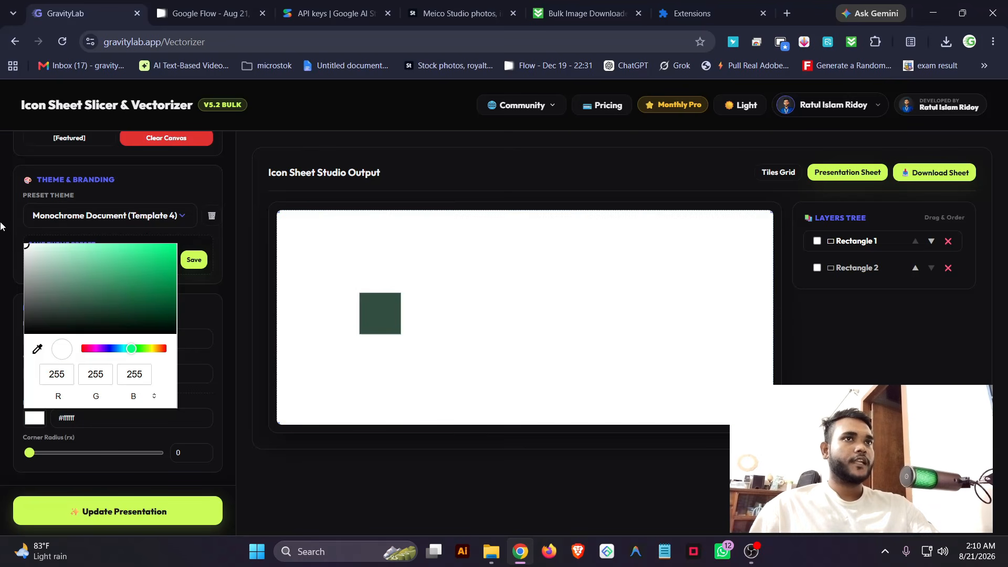
{"action": "left_click", "coordinate": [835, 405]}
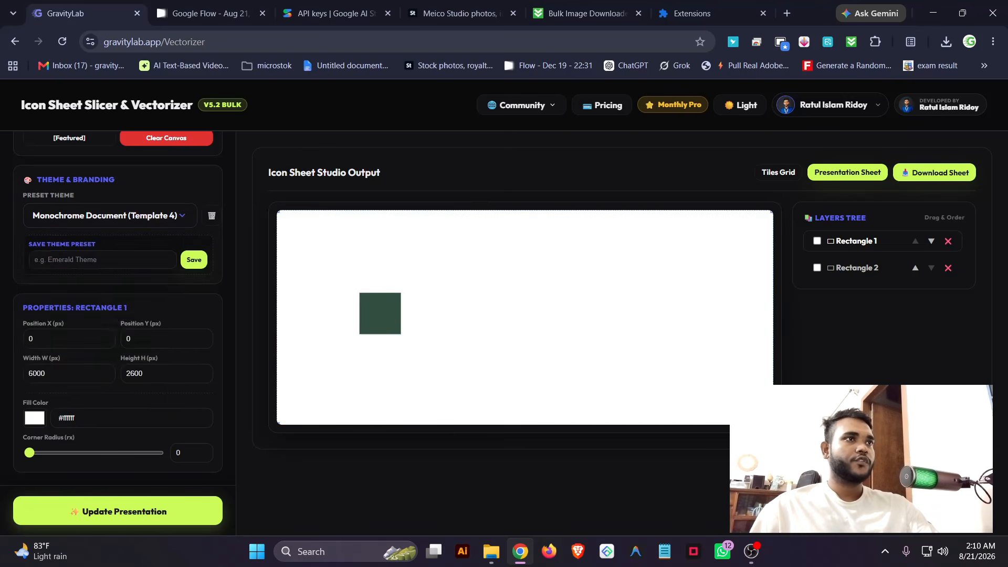
Resize the second rectangle into a left sidebar of about 1539 × 2600 px and fill it with blue #2e99bd
{"action": "left_click_drag", "start_coordinate": [397, 329], "coordinate": [406, 480]}
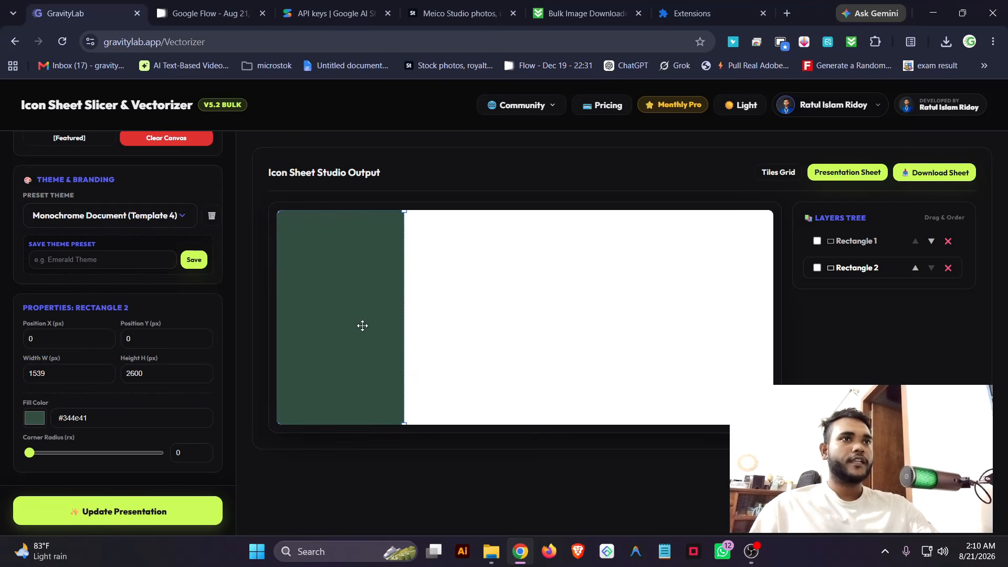
{"action": "left_click", "coordinate": [30, 419]}
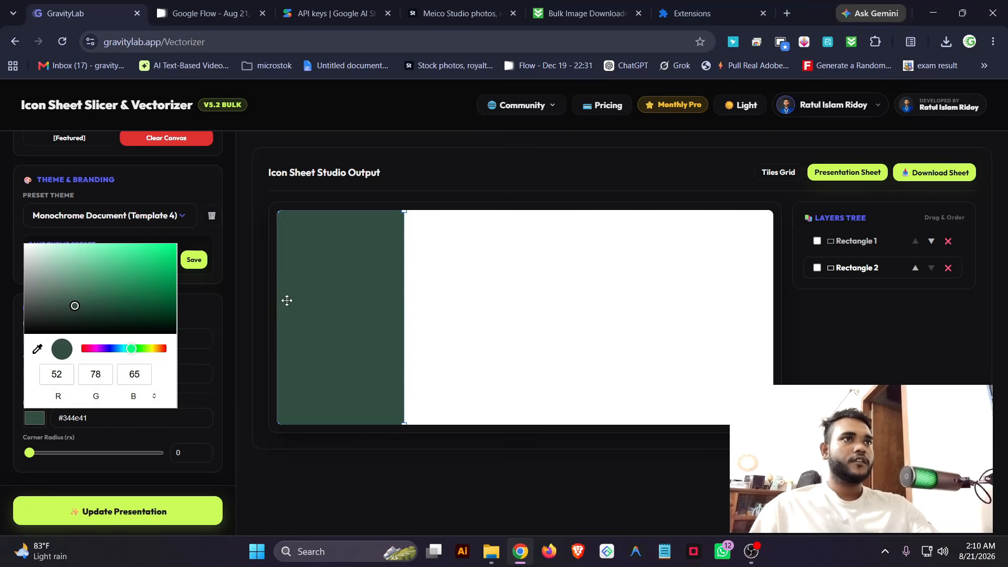
{"action": "left_click", "coordinate": [172, 258]}
{"action": "left_click", "coordinate": [139, 267]}
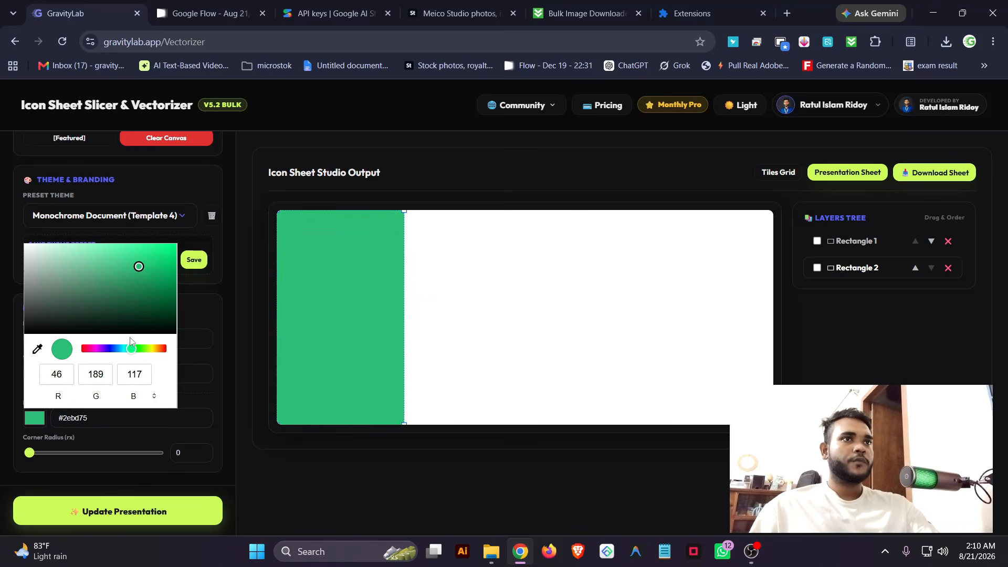
{"action": "left_click_drag", "start_coordinate": [132, 349], "coordinate": [121, 352]}
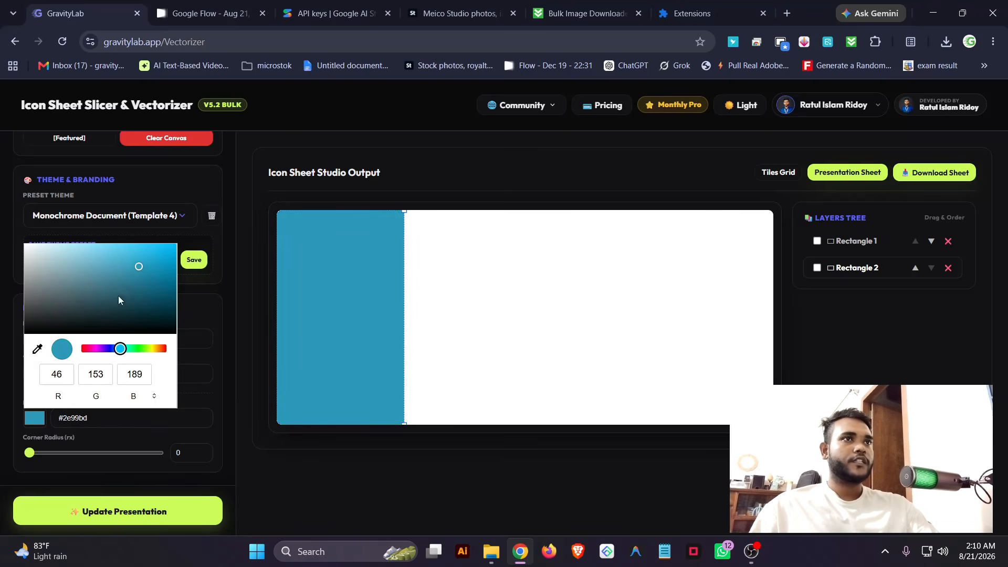
{"action": "left_click", "coordinate": [247, 376]}
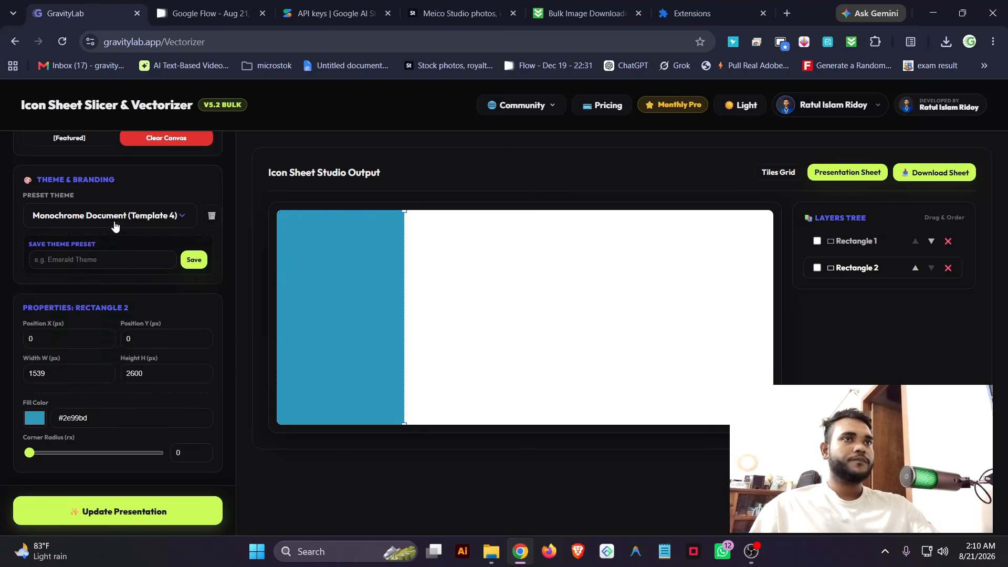
Add two icons grids, move the second to about X 1556, Y 278 px and enlarge it across the white area
{"action": "scroll", "coordinate": [158, 262], "scroll_direction": "up", "scroll_amount": 3}
{"action": "left_click", "coordinate": [166, 243]}
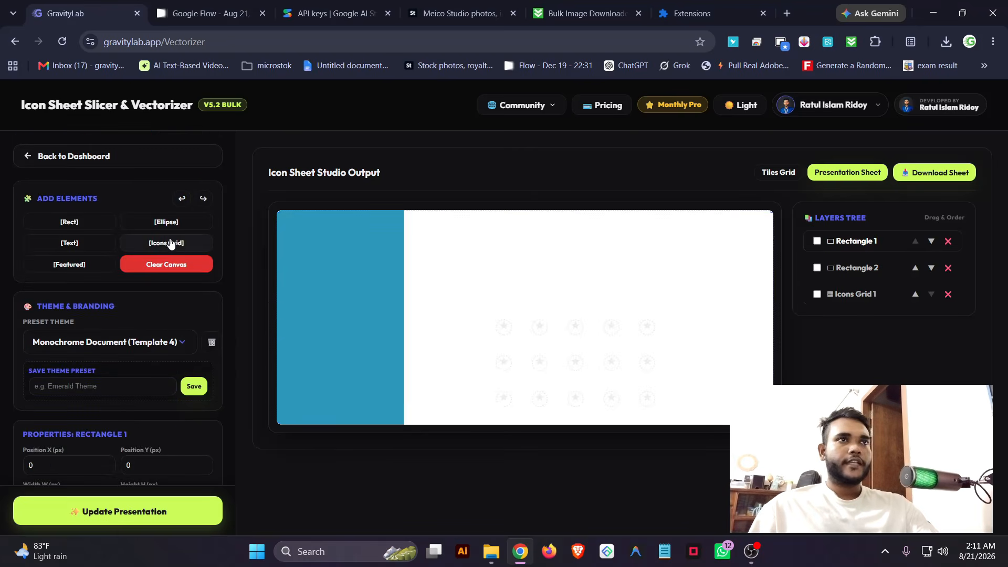
{"action": "left_click", "coordinate": [166, 242]}
{"action": "left_click_drag", "start_coordinate": [443, 251], "coordinate": [413, 231]}
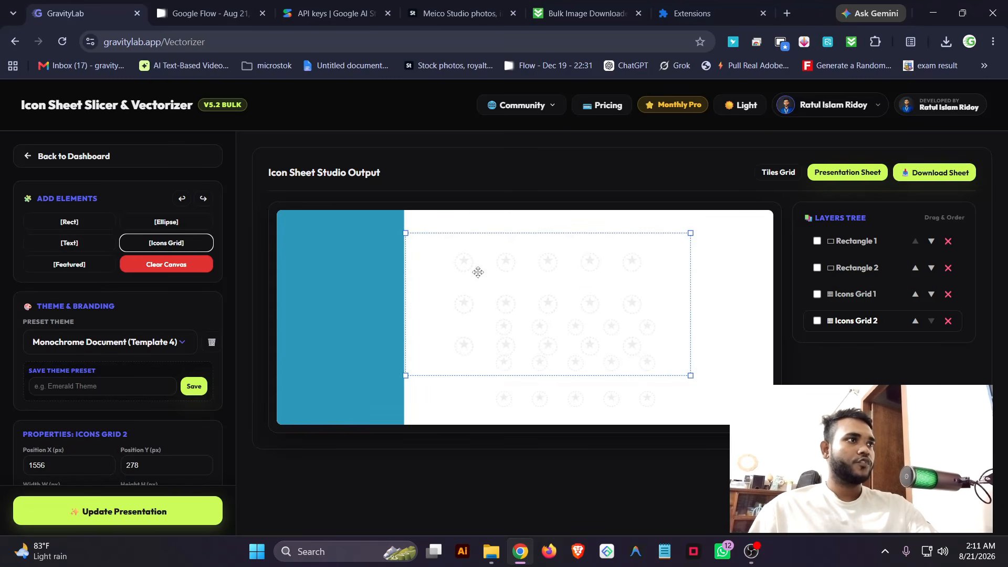
{"action": "left_click_drag", "start_coordinate": [687, 373], "coordinate": [772, 417]}
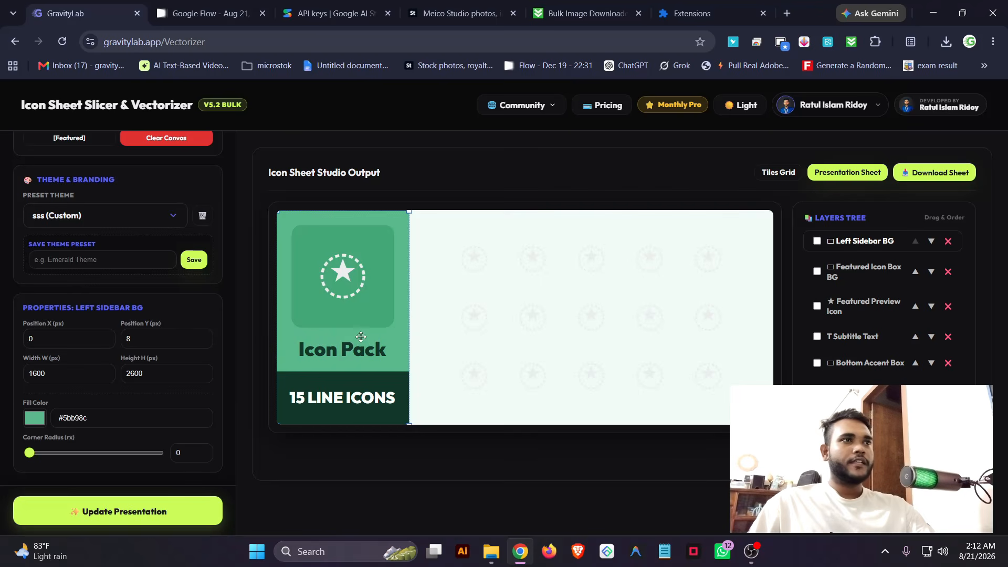
Save the current green layout as a theme preset named tyrui and select tyrui (Custom) as the preset theme
{"action": "left_click", "coordinate": [92, 259]}
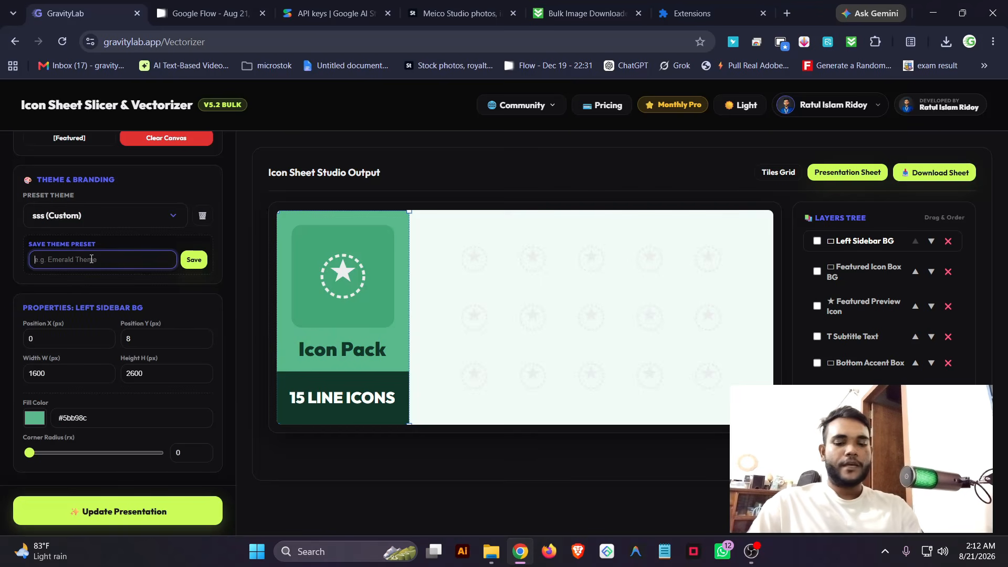
{"action": "type", "text": "tyrui"}
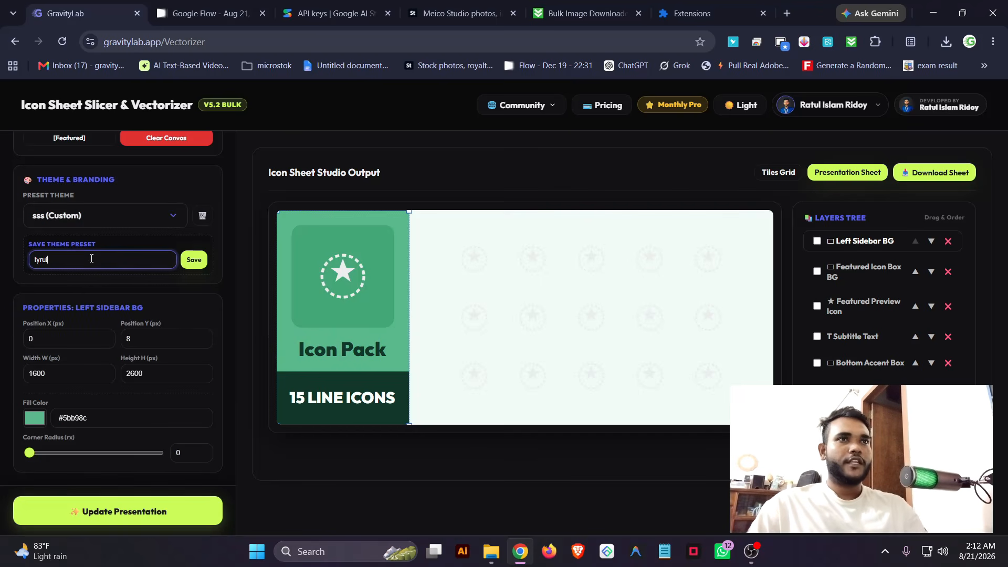
{"action": "left_click", "coordinate": [196, 261]}
{"action": "left_click", "coordinate": [446, 377]}
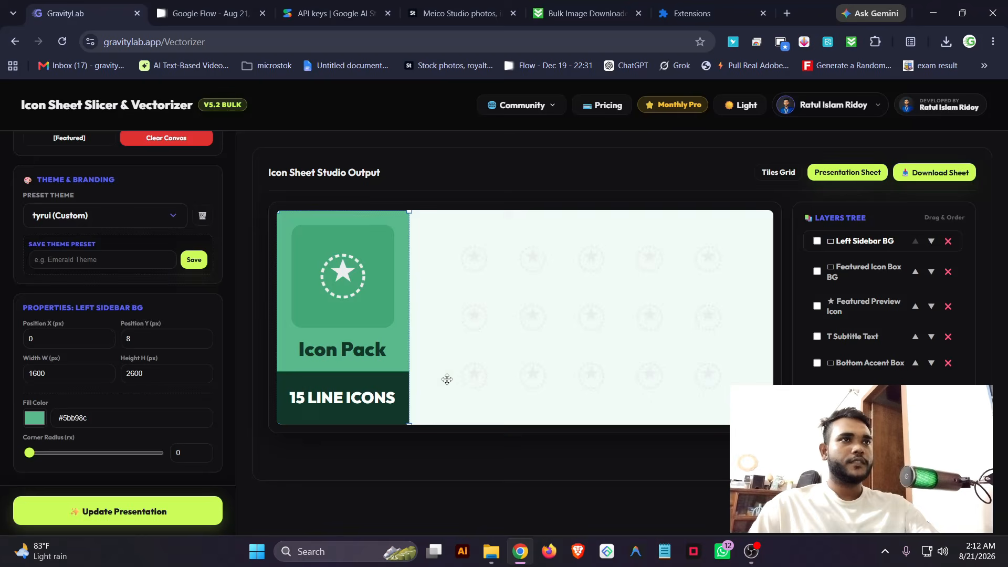
{"action": "left_click", "coordinate": [121, 216]}
{"action": "scroll", "coordinate": [135, 381], "scroll_direction": "down", "scroll_amount": 2}
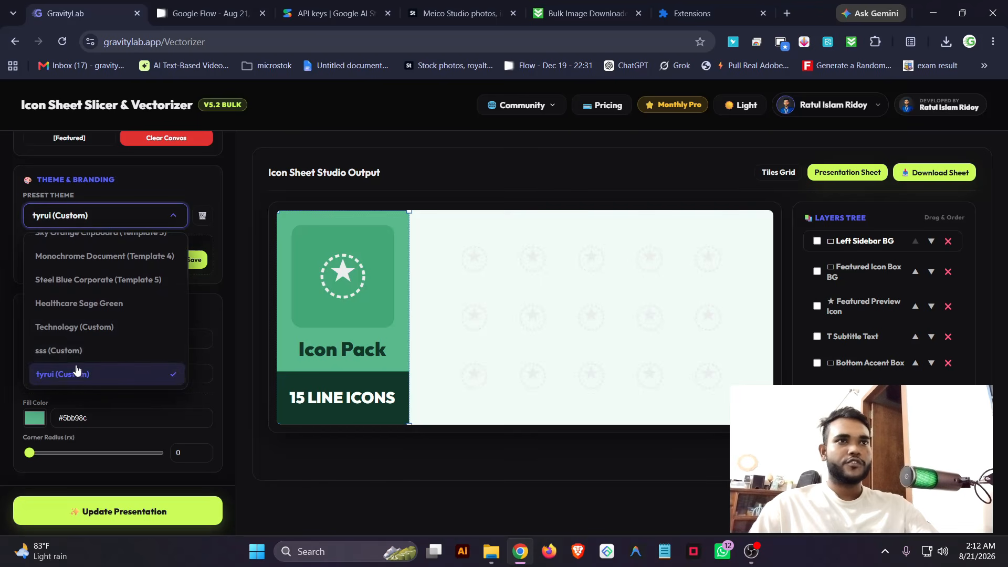
{"action": "left_click", "coordinate": [108, 376]}
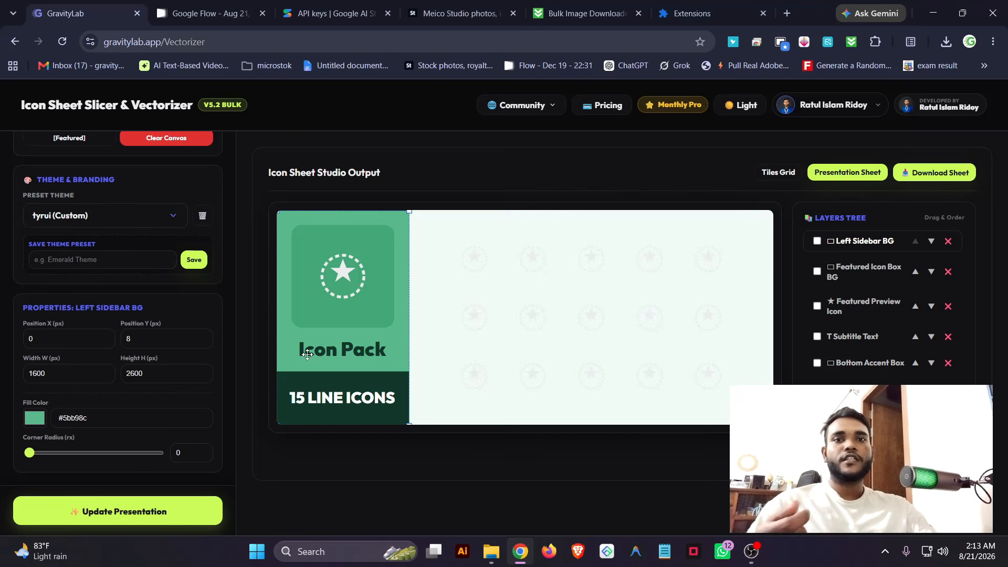
Inspect the properties of the Icon Pack subtitle and the line-icons badge text, including the [COUNT] placeholder in its text content
{"action": "left_click", "coordinate": [347, 353]}
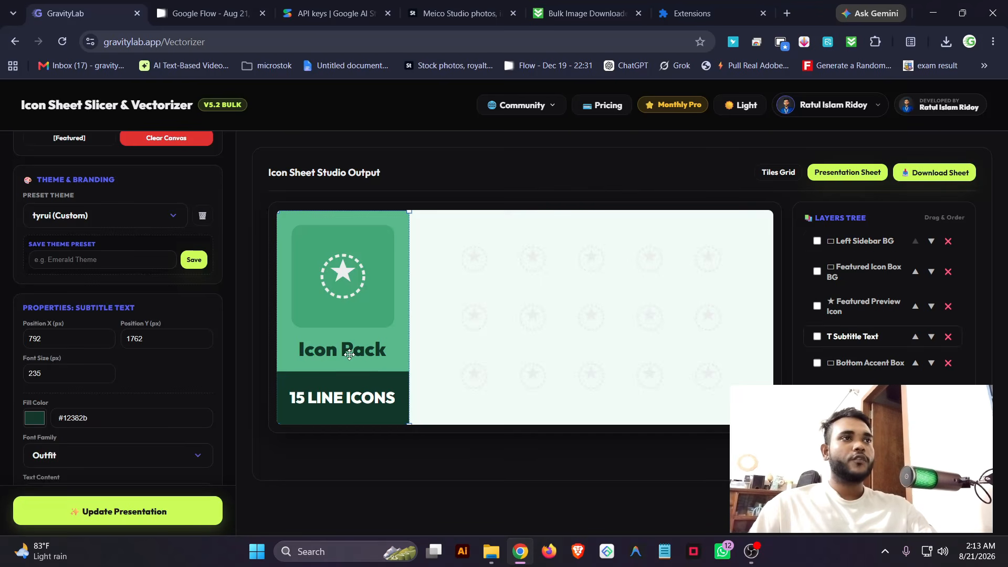
{"action": "scroll", "coordinate": [77, 408], "scroll_direction": "down", "scroll_amount": 3}
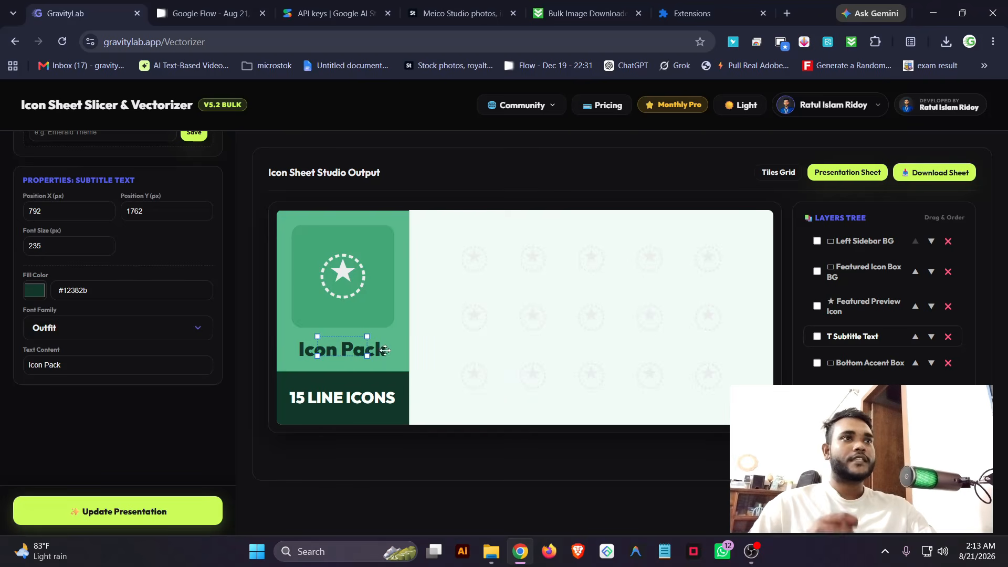
{"action": "left_click", "coordinate": [341, 398]}
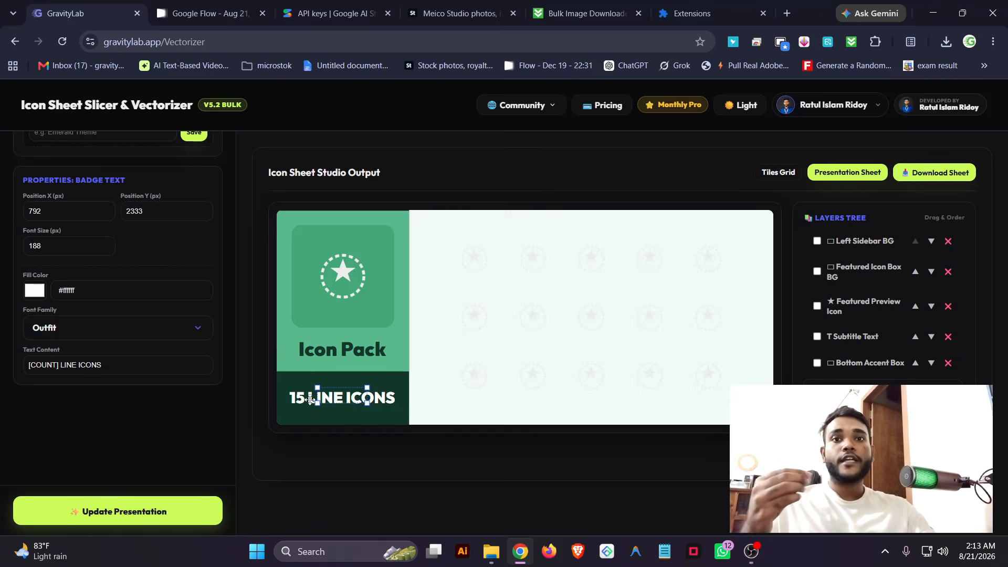
{"action": "left_click", "coordinate": [59, 363]}
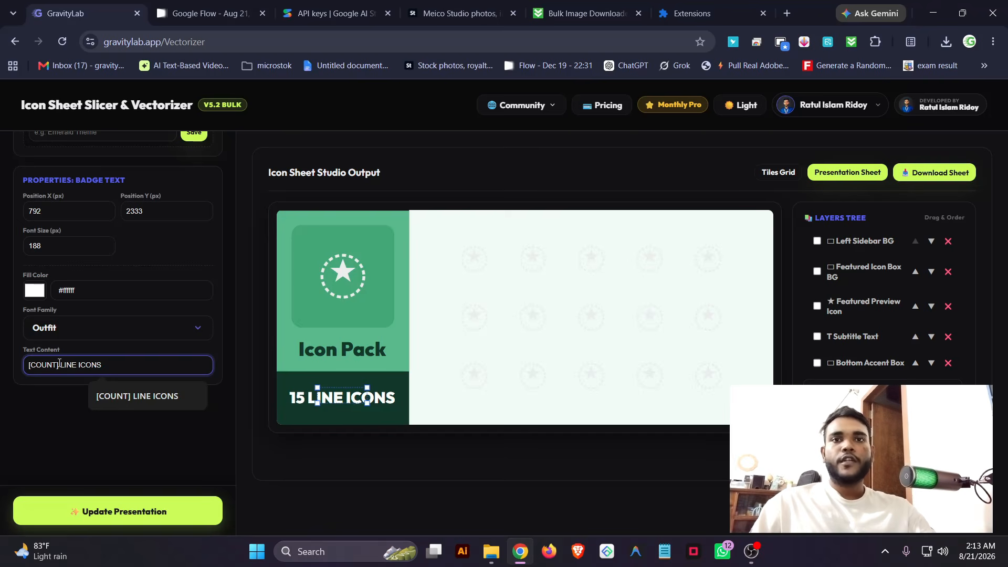
{"action": "left_click_drag", "start_coordinate": [58, 365], "coordinate": [24, 363]}
{"action": "left_click", "coordinate": [125, 360]}
Apply the Monochrome Document (Template 4) preset theme and inspect the text content of its badge text
{"action": "scroll", "coordinate": [146, 272], "scroll_direction": "up", "scroll_amount": 5}
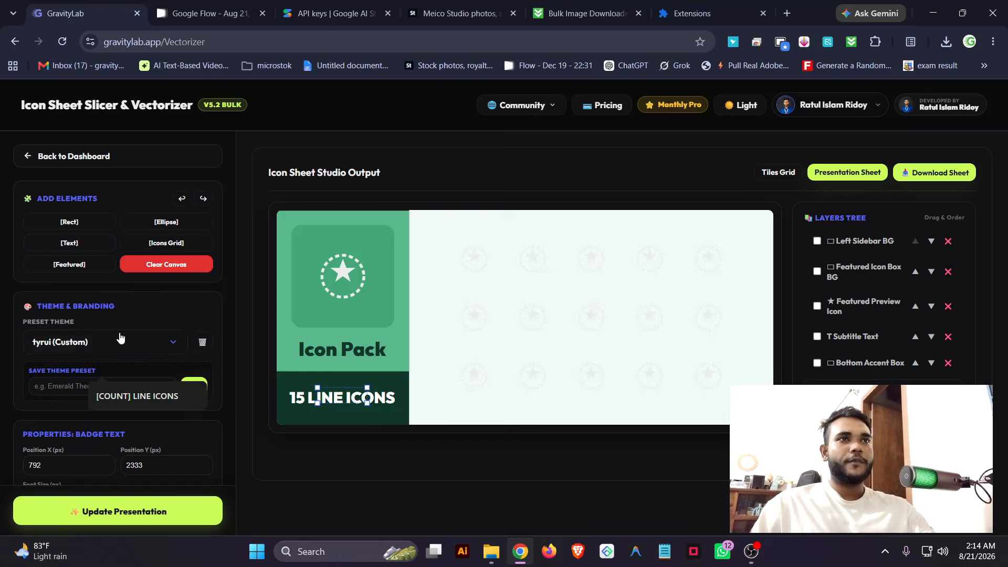
{"action": "left_click", "coordinate": [120, 342]}
{"action": "left_click", "coordinate": [85, 383]}
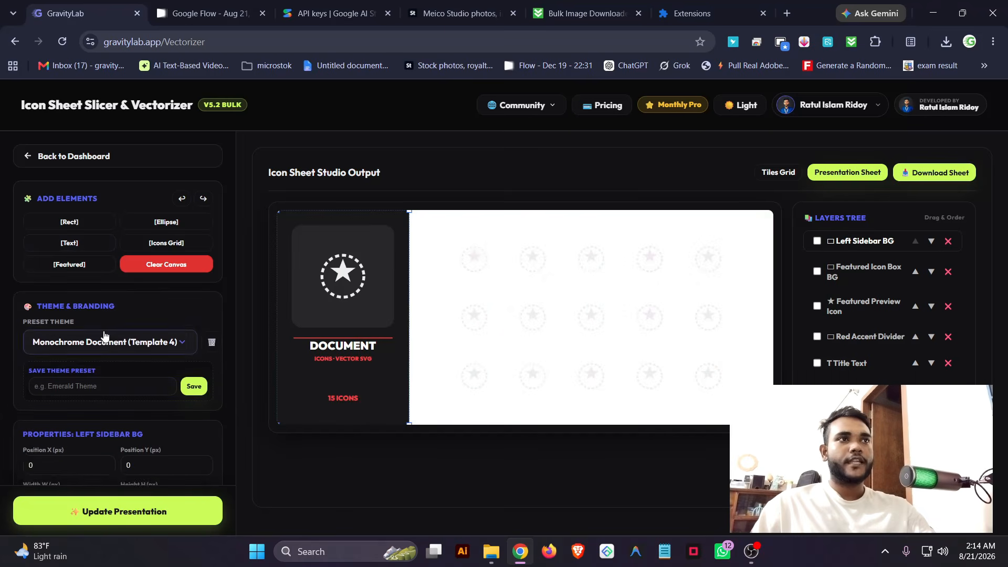
{"action": "scroll", "coordinate": [59, 381], "scroll_direction": "down", "scroll_amount": 2}
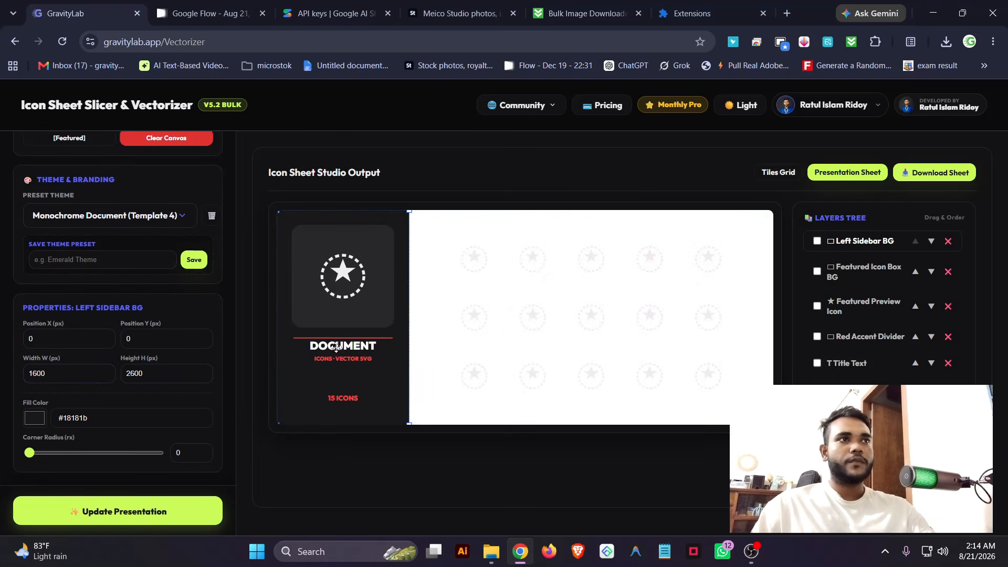
{"action": "left_click", "coordinate": [344, 400]}
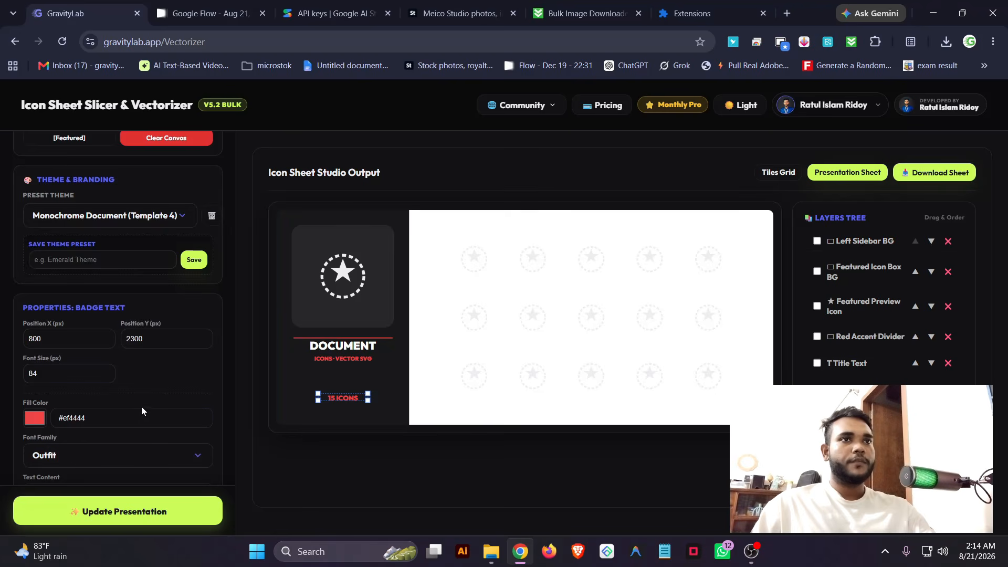
{"action": "scroll", "coordinate": [84, 404], "scroll_direction": "down", "scroll_amount": 2}
{"action": "double_click", "coordinate": [144, 364]}
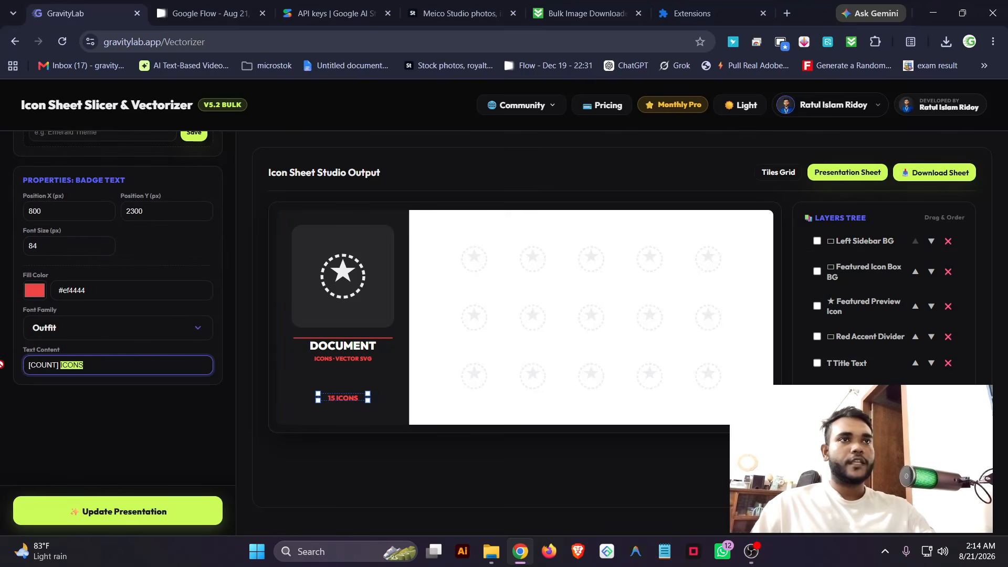
{"action": "left_click", "coordinate": [152, 387]}
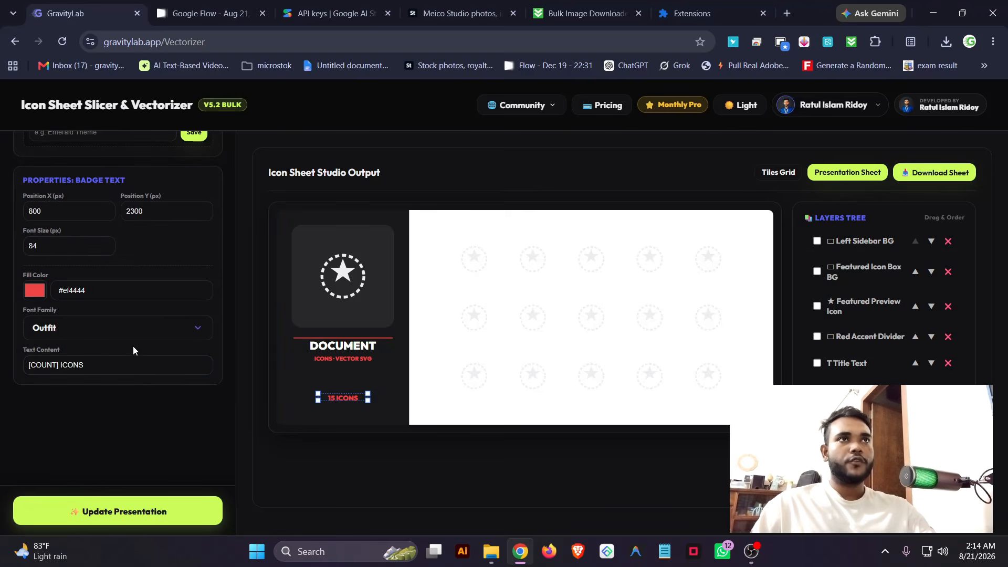
Switch the preset theme from Monochrome Document back to tyrui (Custom)
{"action": "scroll", "coordinate": [131, 326], "scroll_direction": "up", "scroll_amount": 4}
{"action": "left_click", "coordinate": [136, 345]}
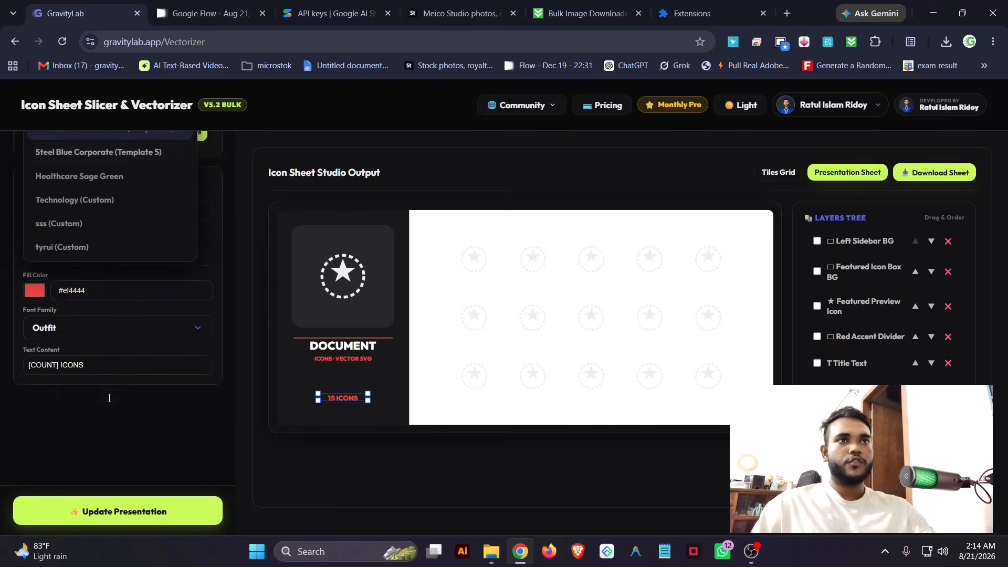
{"action": "left_click", "coordinate": [84, 384]}
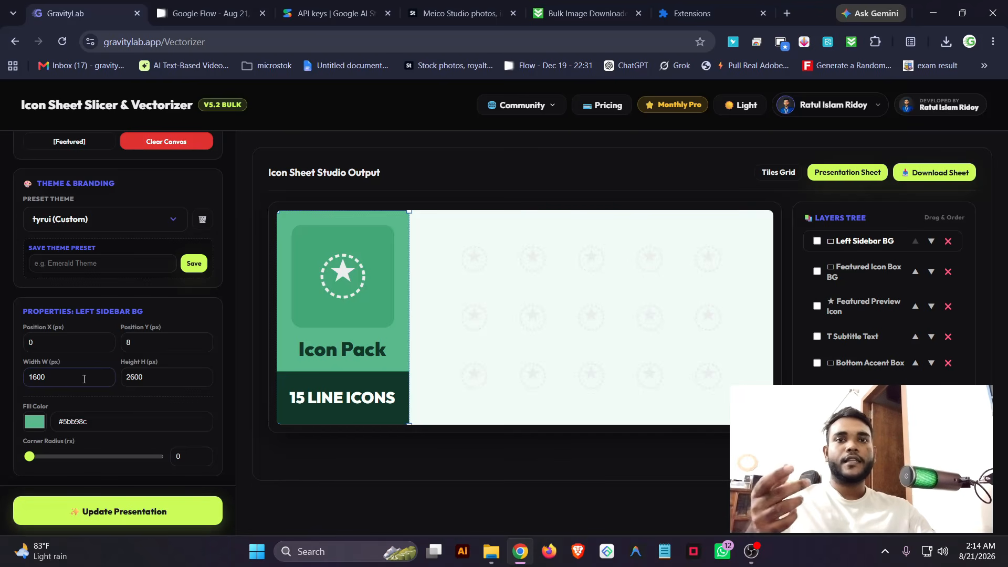
Preview the Coral Accounting (Template 2) preset theme and reselect tyrui (Custom)
{"action": "left_click", "coordinate": [110, 221]}
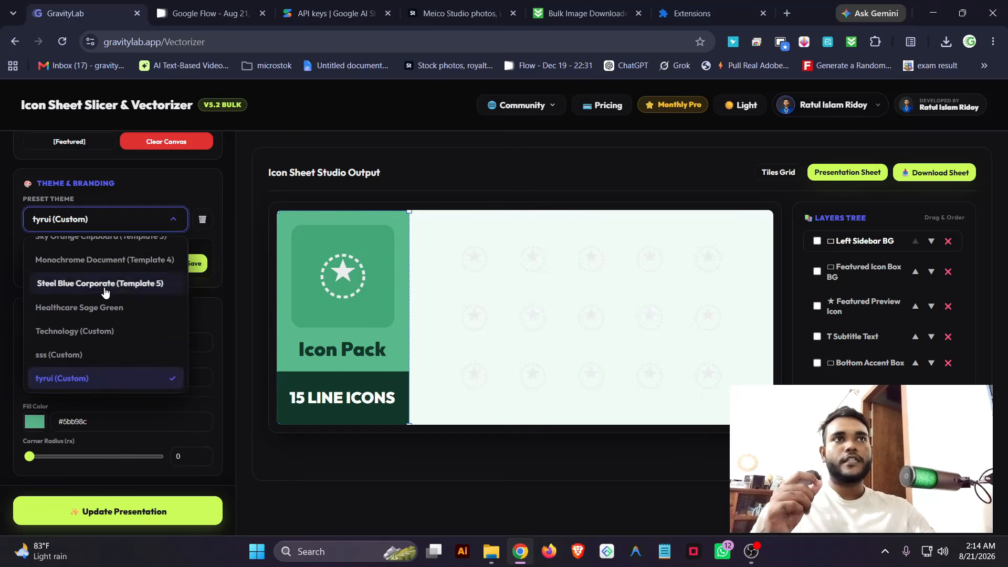
{"action": "scroll", "coordinate": [105, 305], "scroll_direction": "up", "scroll_amount": 3}
{"action": "left_click", "coordinate": [103, 277]}
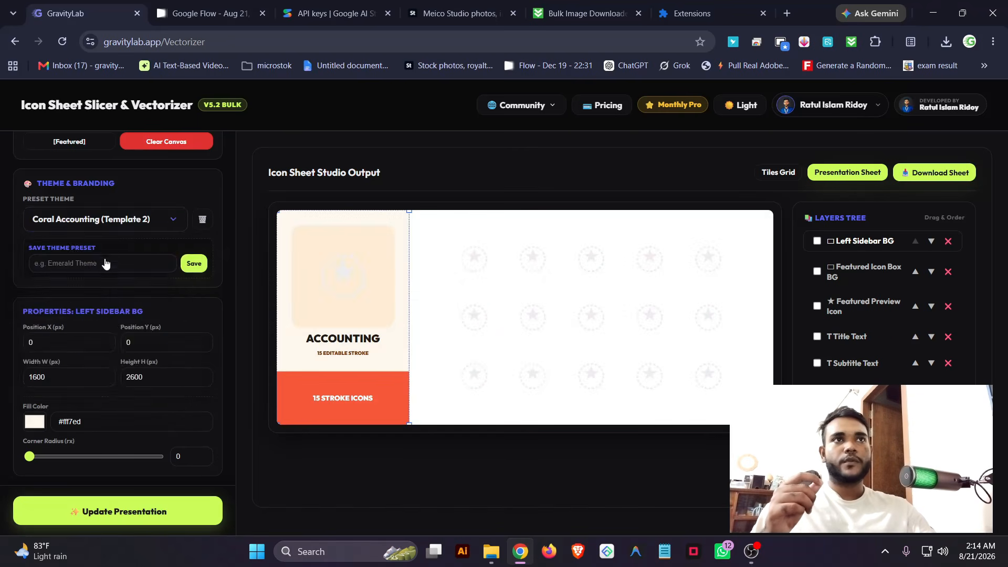
{"action": "left_click", "coordinate": [109, 226]}
{"action": "scroll", "coordinate": [78, 336], "scroll_direction": "down", "scroll_amount": 1}
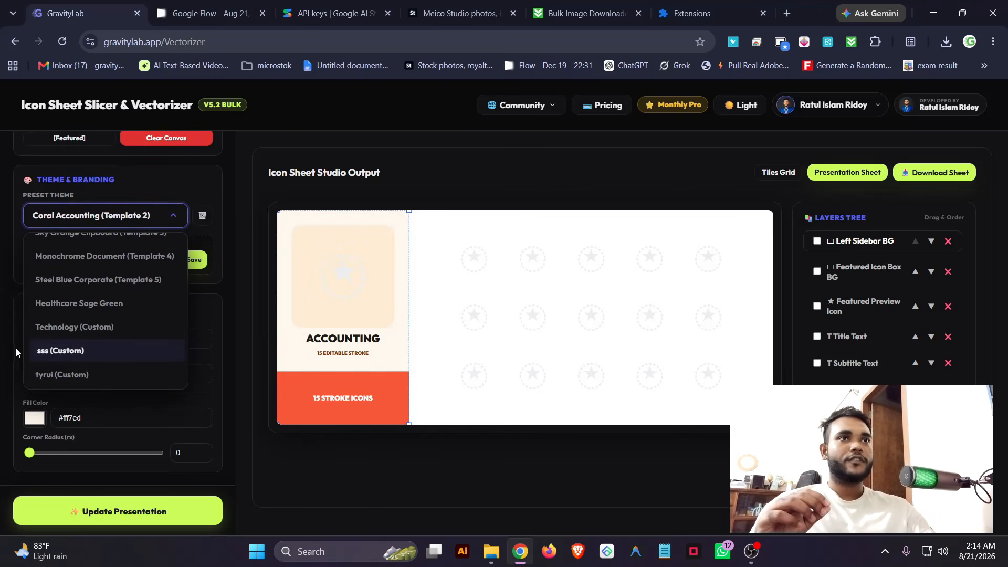
{"action": "left_click", "coordinate": [76, 380]}
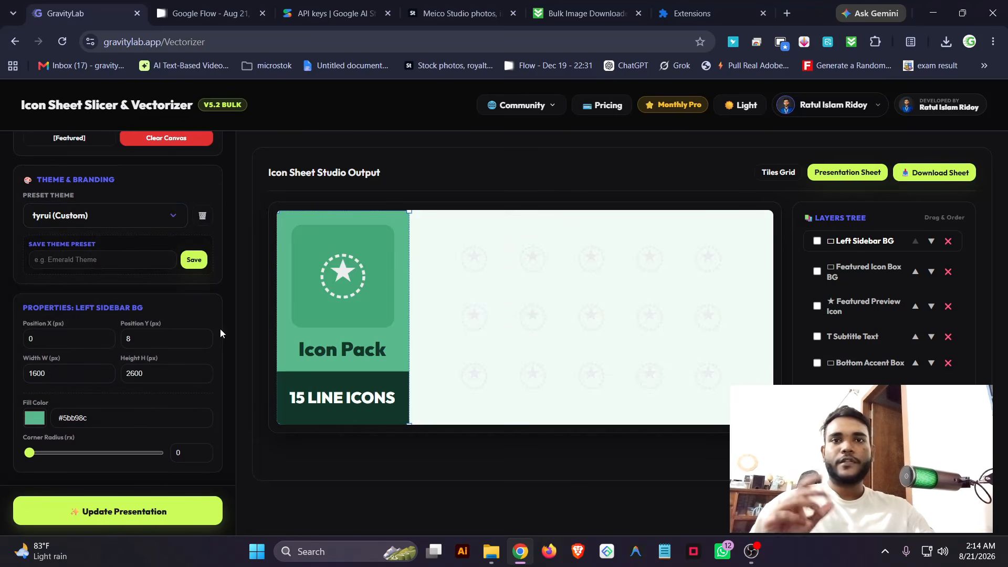
Switch to the Tiles Grid view and load all 11 google_flow icon sheet images from the Downloads folder
{"action": "left_click", "coordinate": [781, 176]}
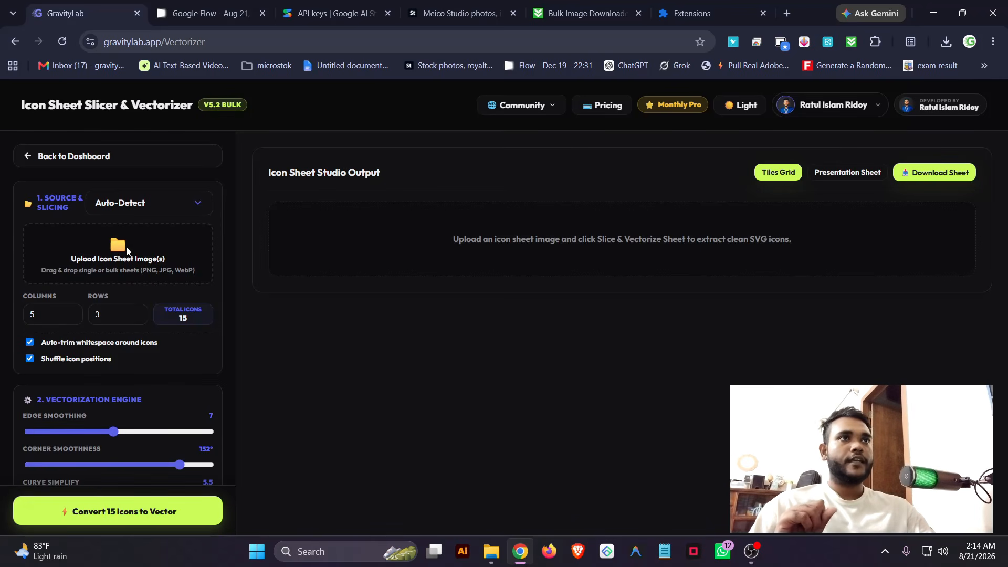
{"action": "left_click", "coordinate": [126, 251]}
{"action": "left_click", "coordinate": [231, 195]}
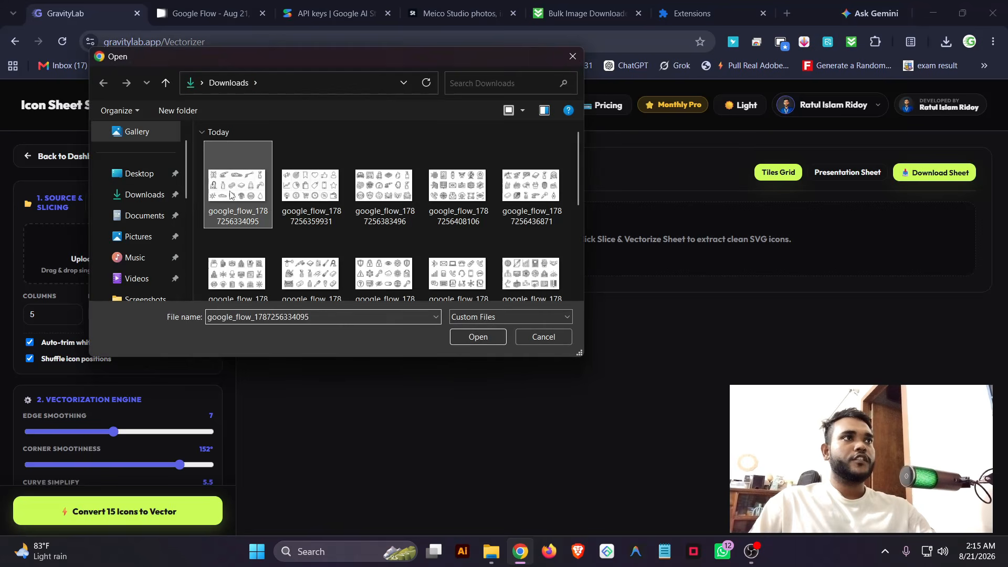
{"action": "scroll", "coordinate": [266, 233], "scroll_direction": "down", "scroll_amount": 2}
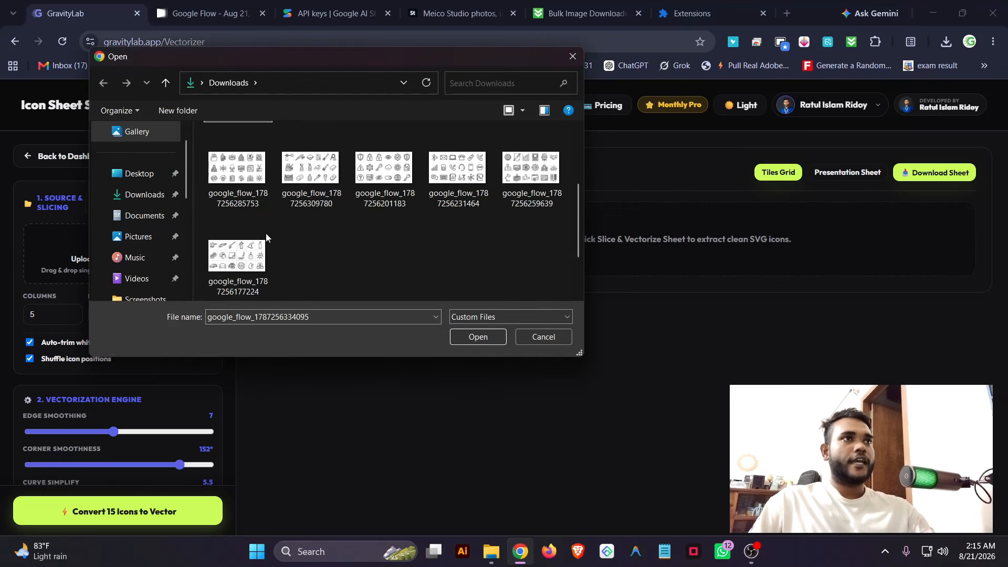
{"action": "left_click", "coordinate": [245, 263], "text": "shift"}
{"action": "scroll", "coordinate": [423, 254], "scroll_direction": "up", "scroll_amount": 3}
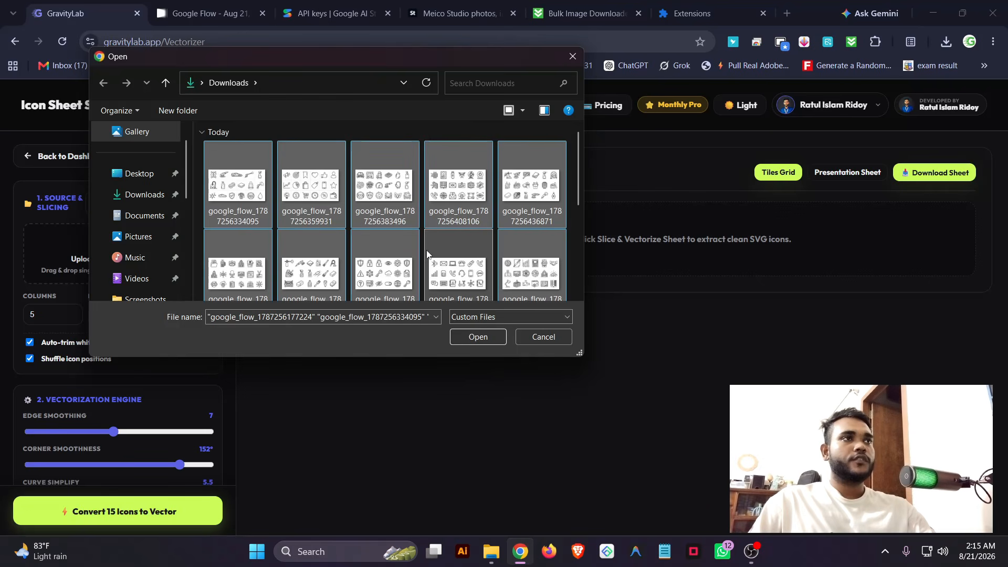
{"action": "left_click", "coordinate": [478, 337]}
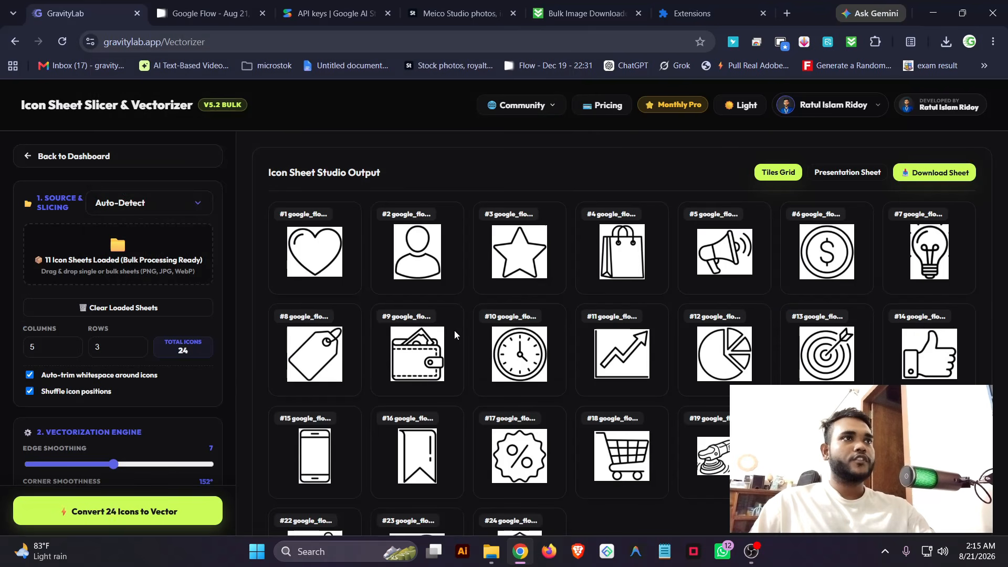
Review the sliced icon tiles and the column, row and auto-trim settings, keeping auto-trim whitespace enabled
{"action": "scroll", "coordinate": [527, 360], "scroll_direction": "down", "scroll_amount": 4}
{"action": "scroll", "coordinate": [526, 360], "scroll_direction": "down", "scroll_amount": 4}
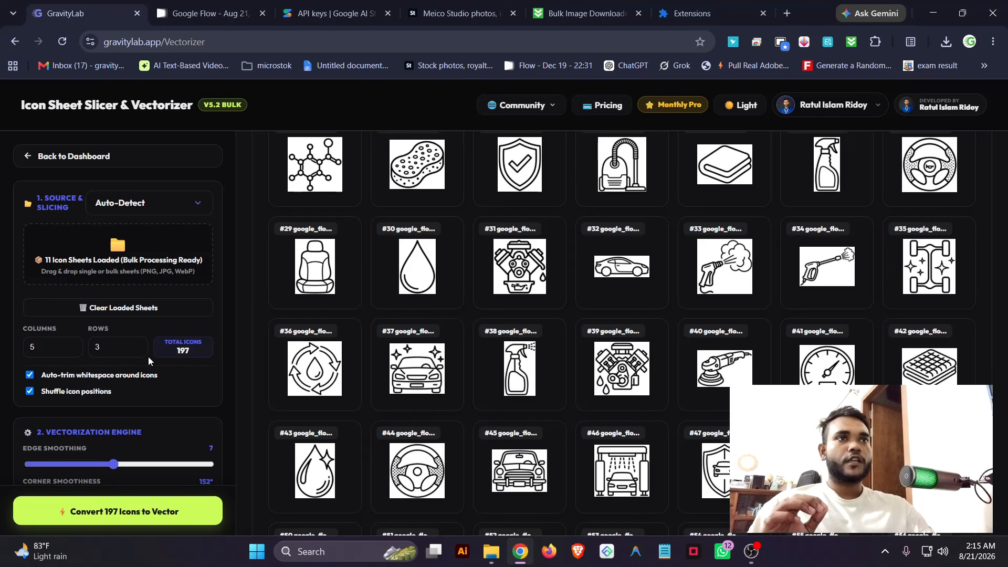
{"action": "left_click", "coordinate": [53, 345]}
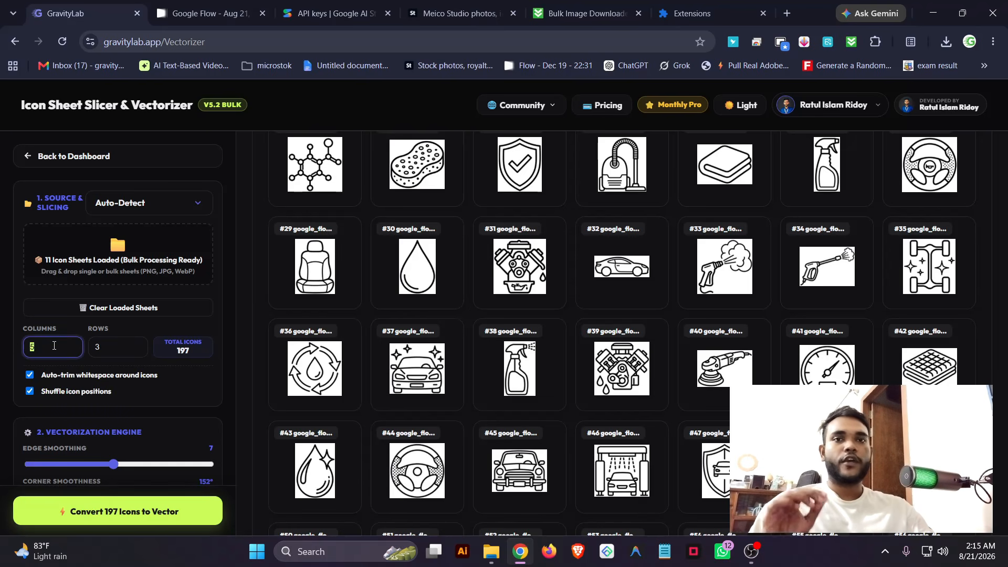
{"action": "key", "text": "Tab"}
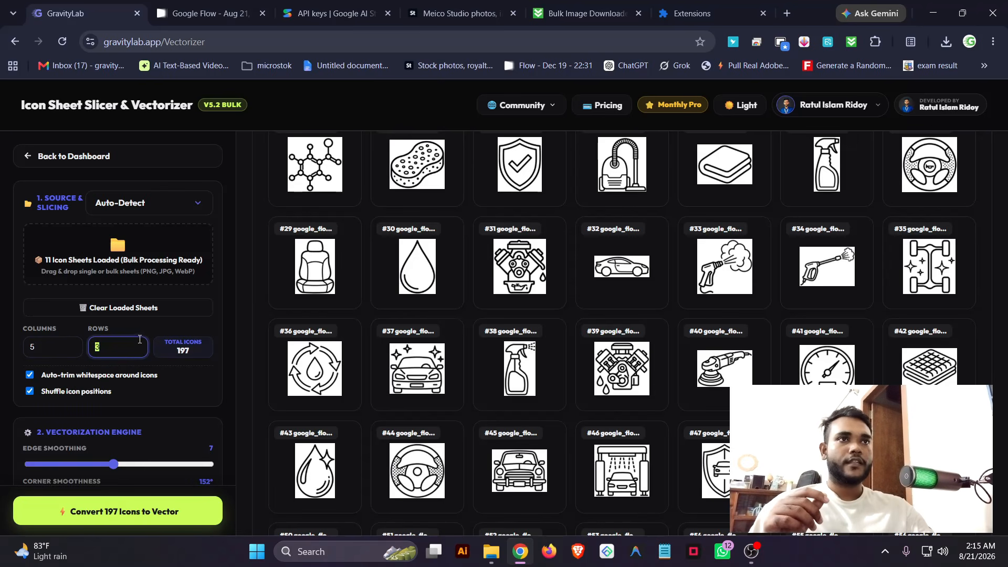
{"action": "left_click", "coordinate": [195, 384]}
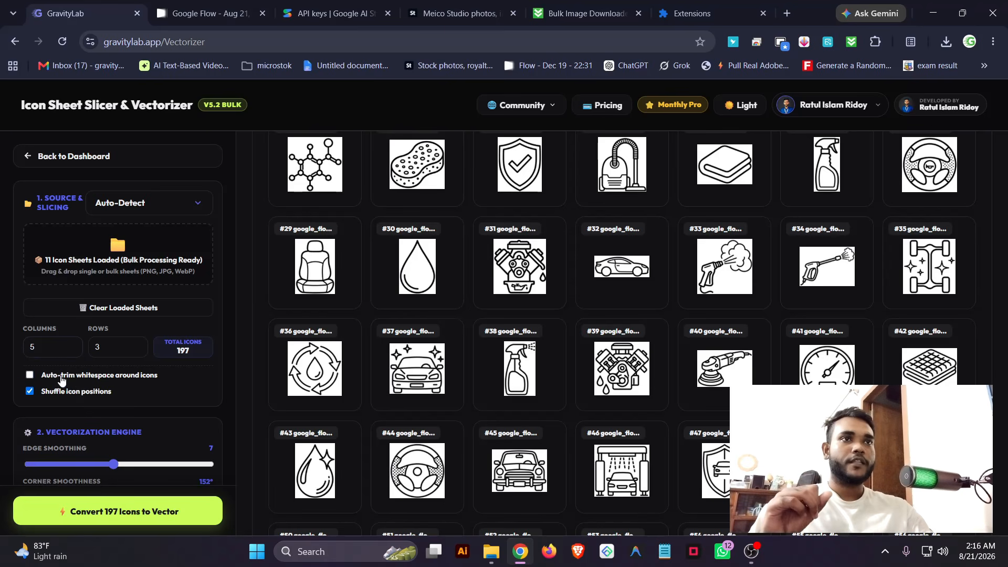
{"action": "left_click", "coordinate": [79, 382]}
Set the icon fill color in the vectorization engine settings to black, #000000
{"action": "scroll", "coordinate": [63, 378], "scroll_direction": "down", "scroll_amount": 3}
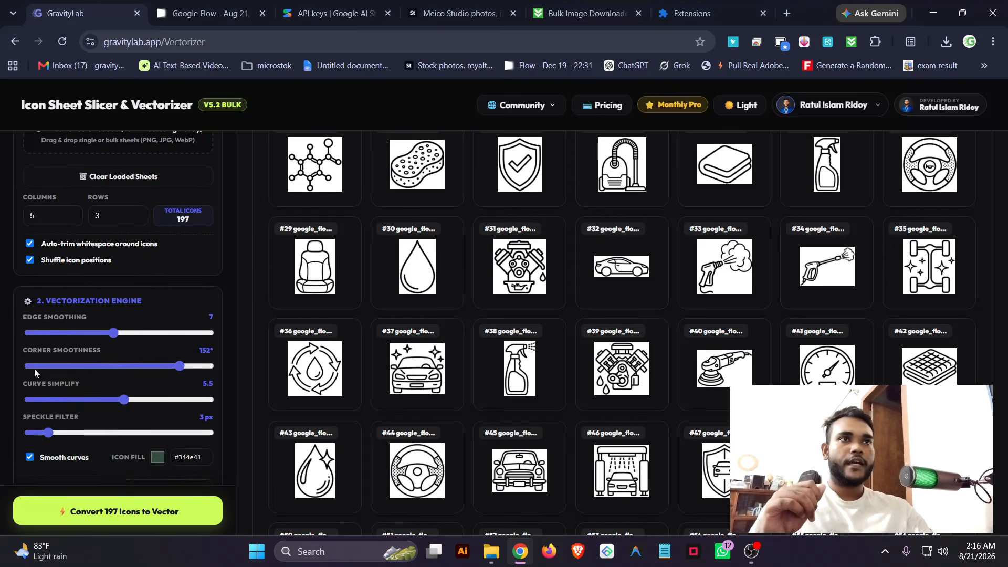
{"action": "scroll", "coordinate": [132, 366], "scroll_direction": "down", "scroll_amount": 3}
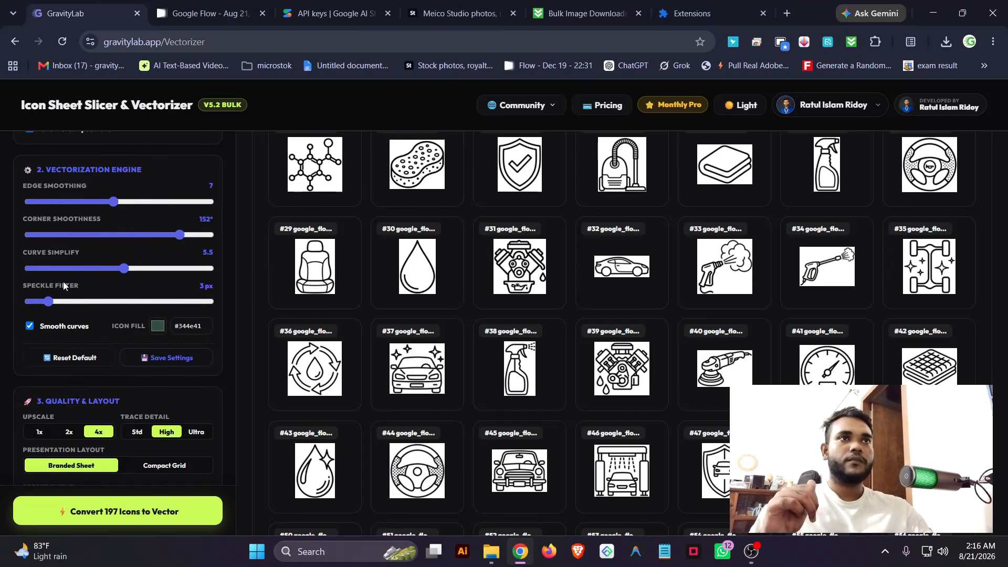
{"action": "left_click", "coordinate": [158, 326]}
{"action": "left_click_drag", "start_coordinate": [195, 400], "coordinate": [146, 444]}
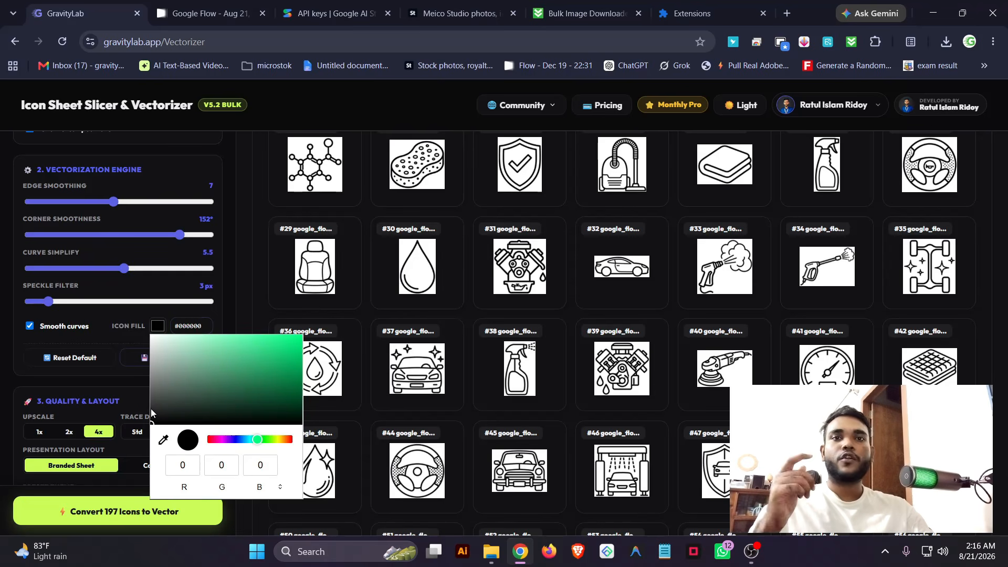
{"action": "scroll", "coordinate": [318, 430], "scroll_direction": "down", "scroll_amount": 1}
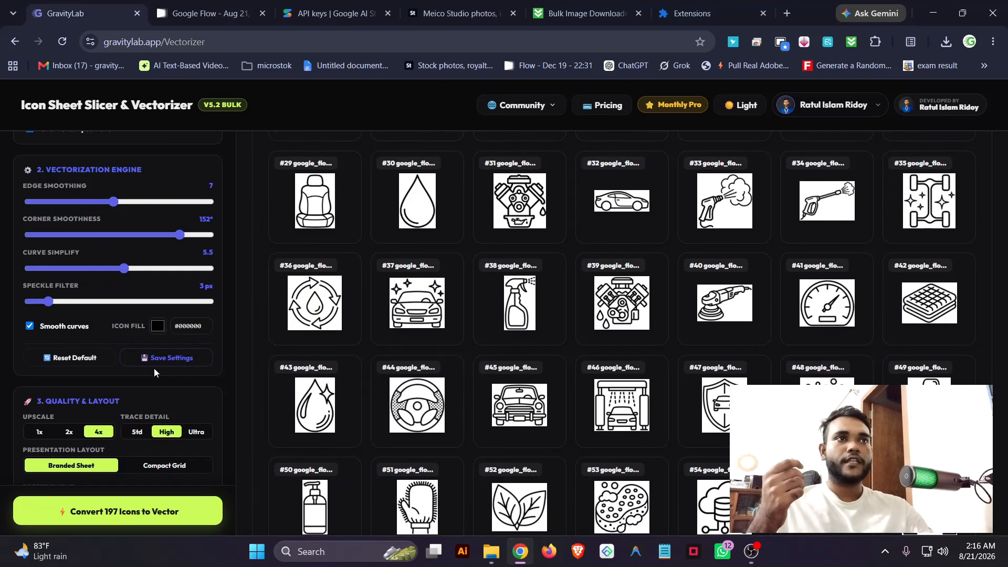
{"action": "left_click", "coordinate": [157, 330]}
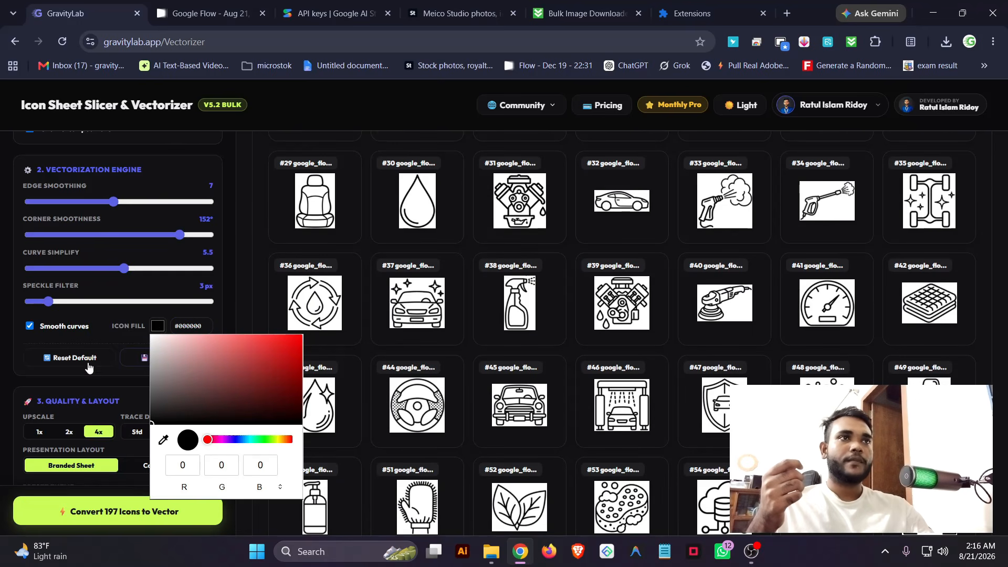
{"action": "left_click", "coordinate": [105, 329]}
Review the quality, layout and output settings and start converting all loaded icons to vector
{"action": "scroll", "coordinate": [97, 373], "scroll_direction": "down", "scroll_amount": 1}
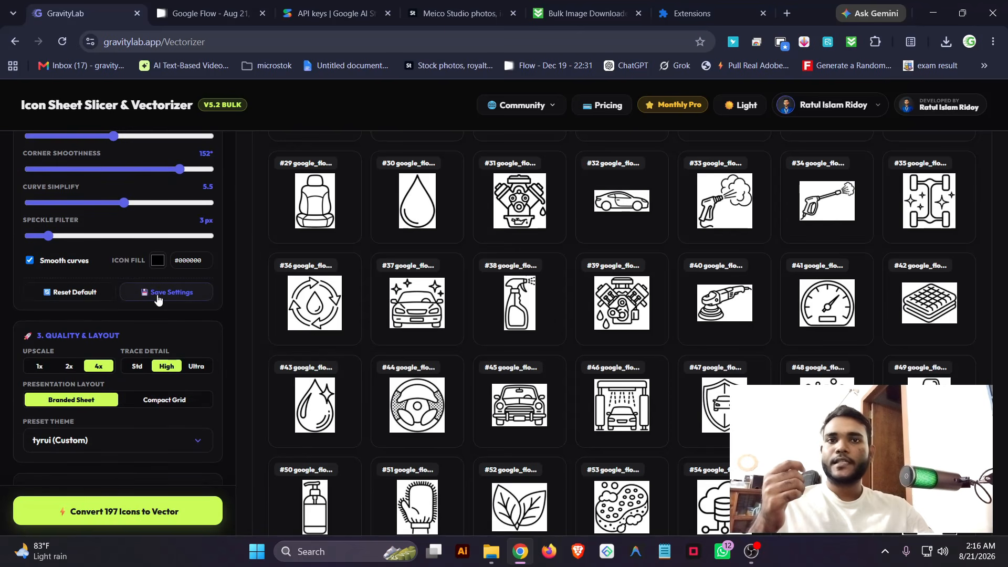
{"action": "scroll", "coordinate": [157, 307], "scroll_direction": "up", "scroll_amount": 3}
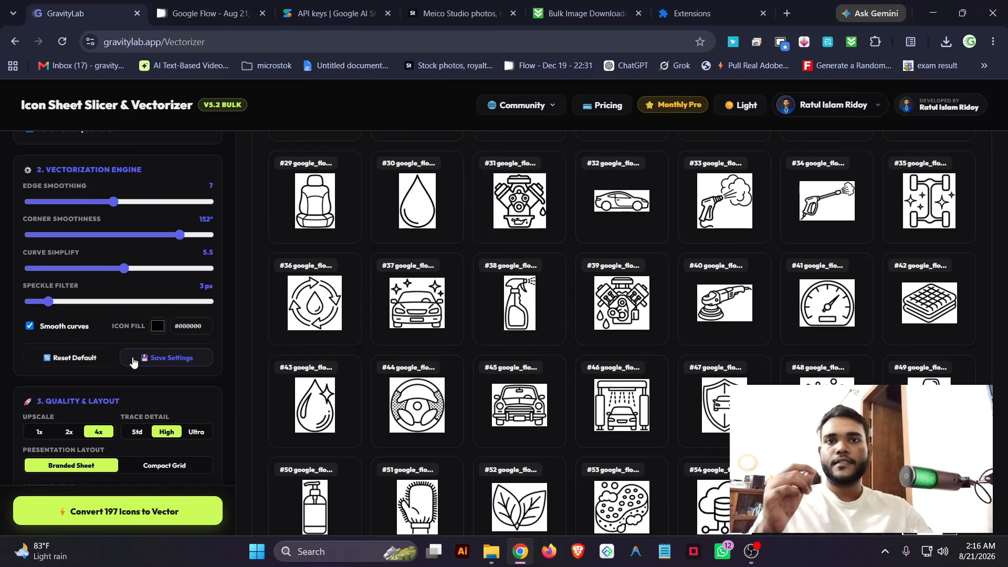
{"action": "scroll", "coordinate": [140, 357], "scroll_direction": "down", "scroll_amount": 3}
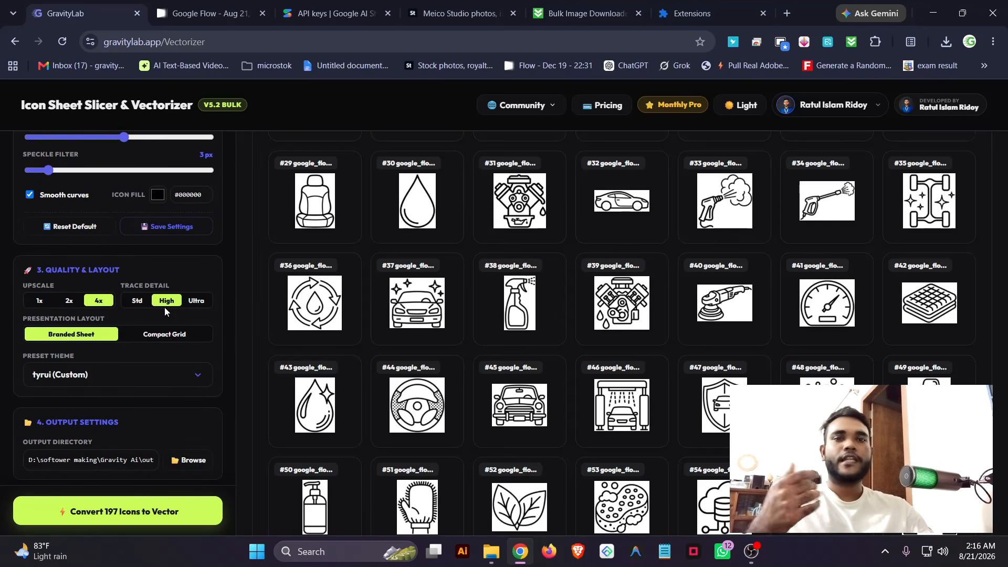
{"action": "scroll", "coordinate": [151, 354], "scroll_direction": "down", "scroll_amount": 1}
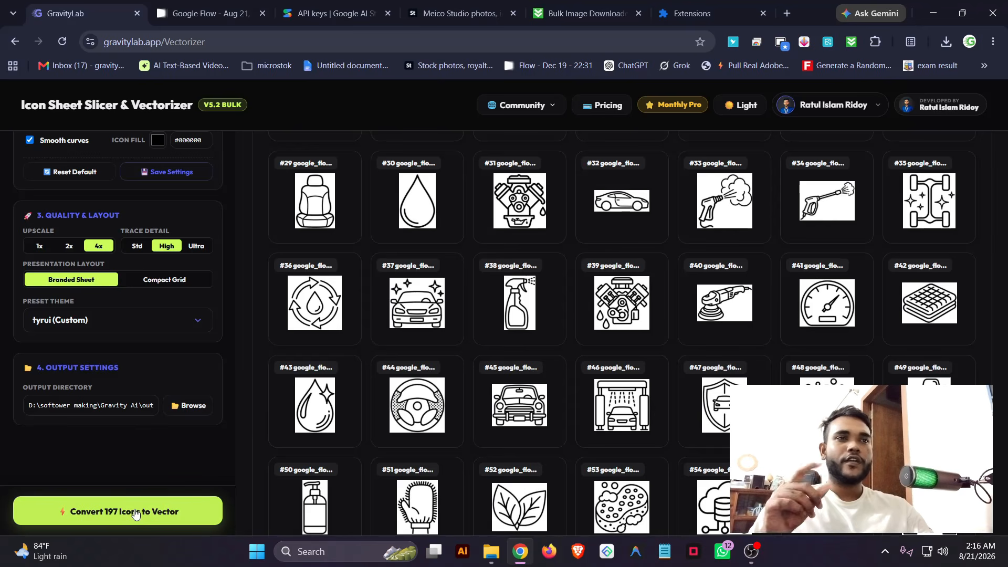
{"action": "left_click", "coordinate": [179, 512]}
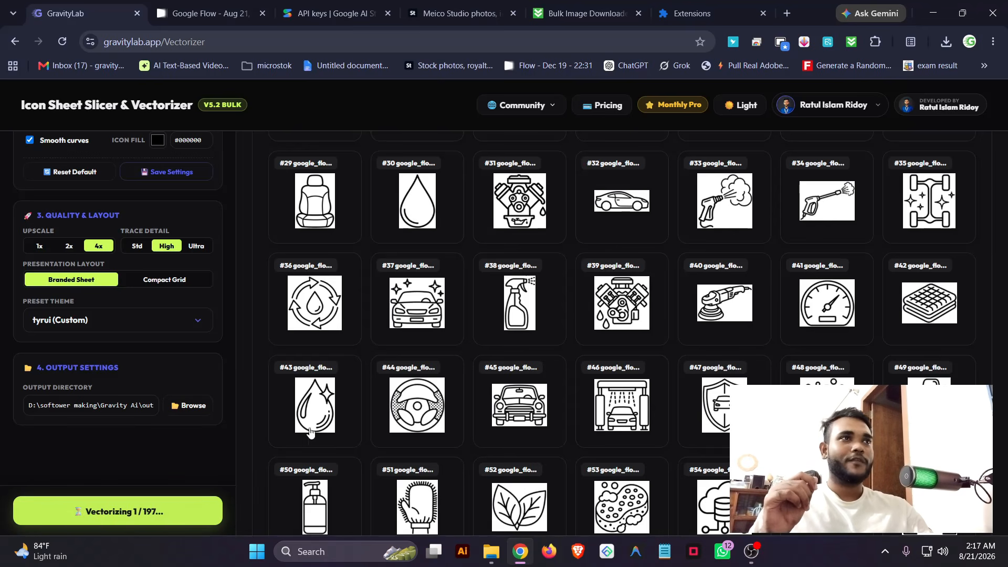
Monitor the vector conversion, then download all 197 vector SVGs as a ZIP package and dismiss the download notice
{"action": "scroll", "coordinate": [372, 388], "scroll_direction": "up", "scroll_amount": 9}
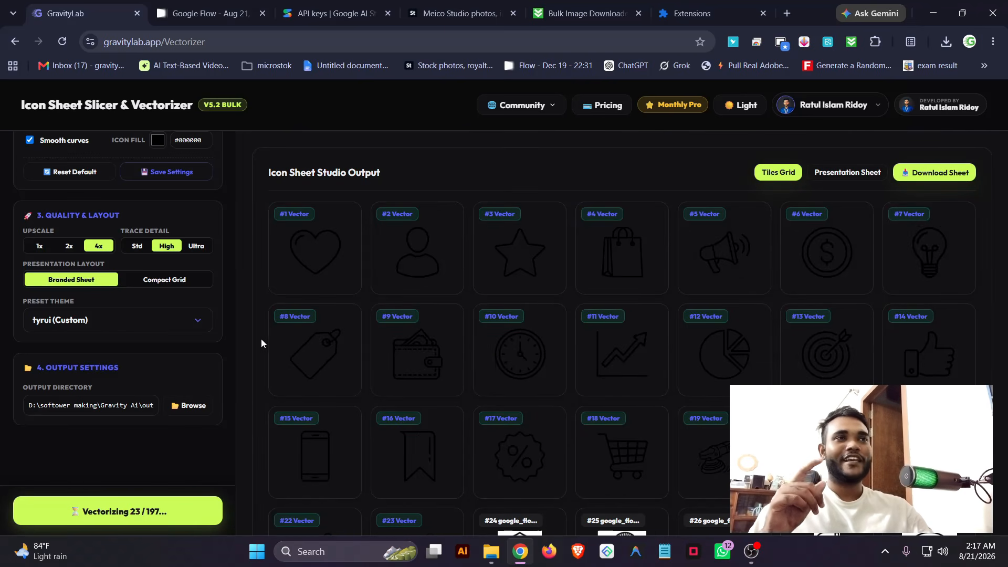
{"action": "scroll", "coordinate": [181, 298], "scroll_direction": "up", "scroll_amount": 8}
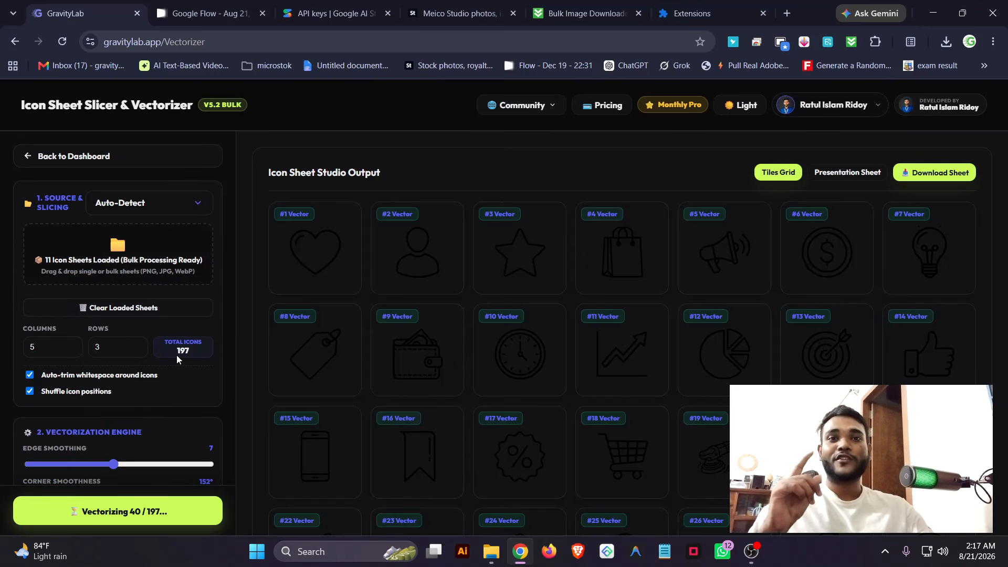
{"action": "scroll", "coordinate": [560, 313], "scroll_direction": "down", "scroll_amount": 15}
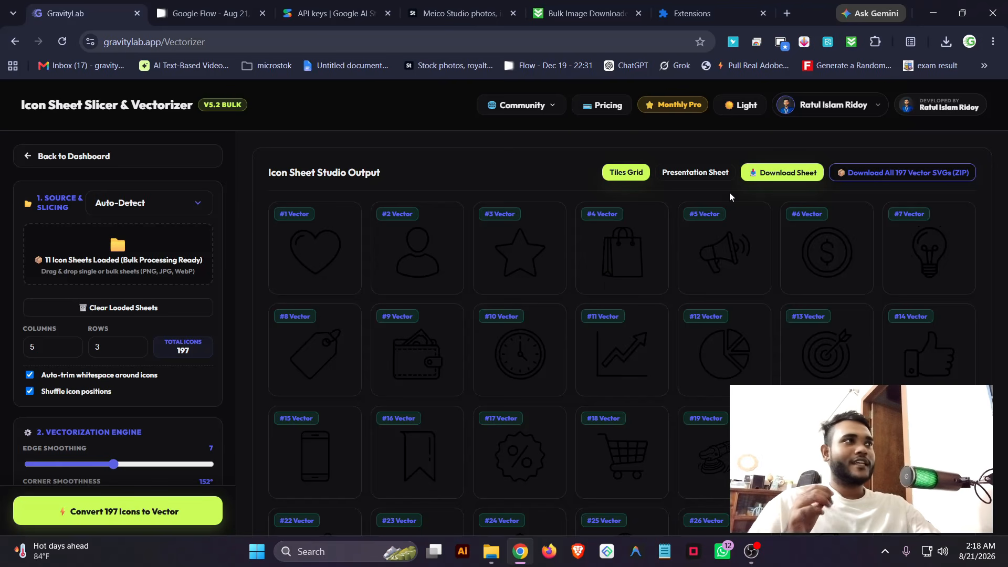
{"action": "left_click", "coordinate": [870, 176]}
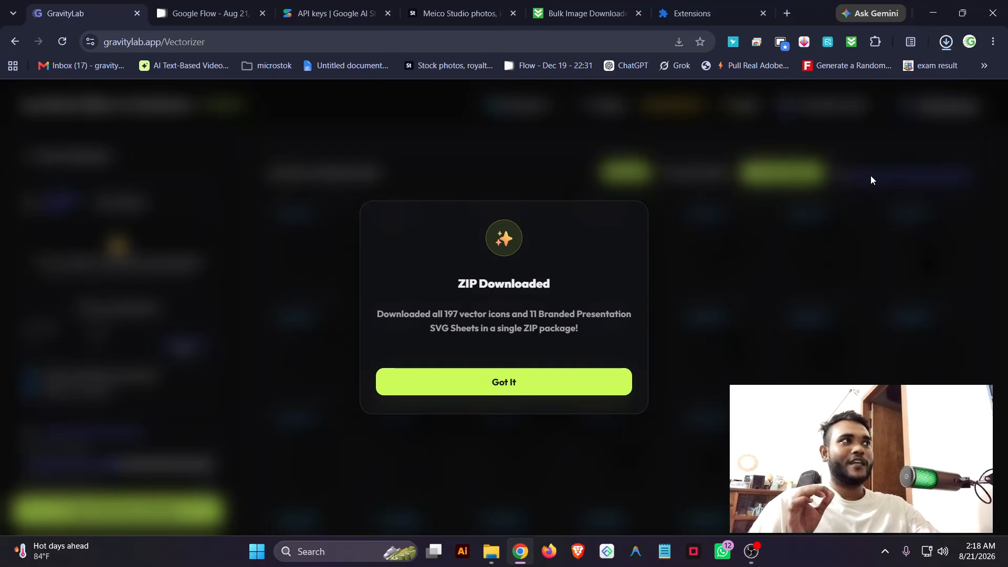
{"action": "left_click", "coordinate": [560, 370]}
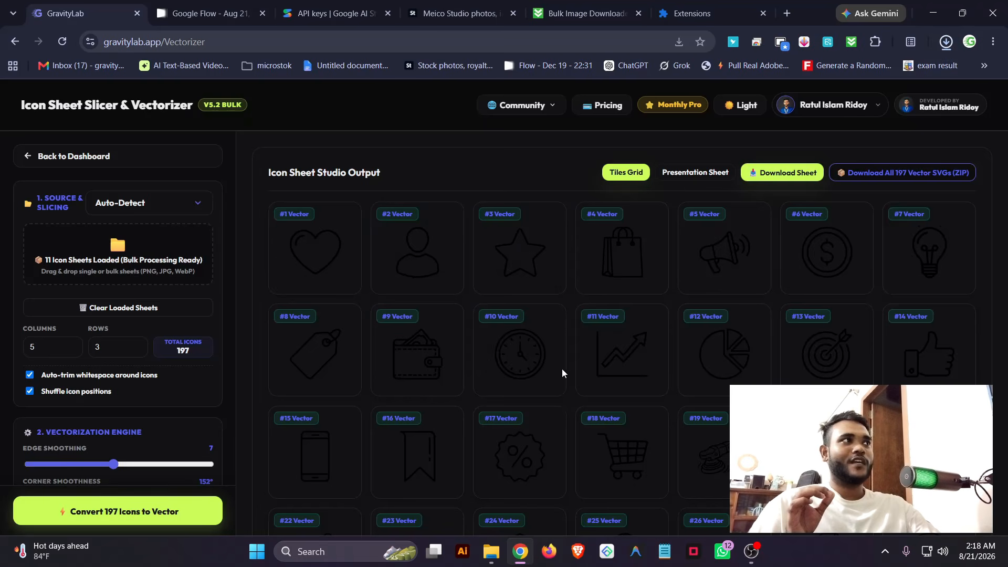
Locate the downloaded Gravity_Vector_Package ZIP in the Downloads folder and extract all its contents
{"action": "left_click", "coordinate": [946, 42]}
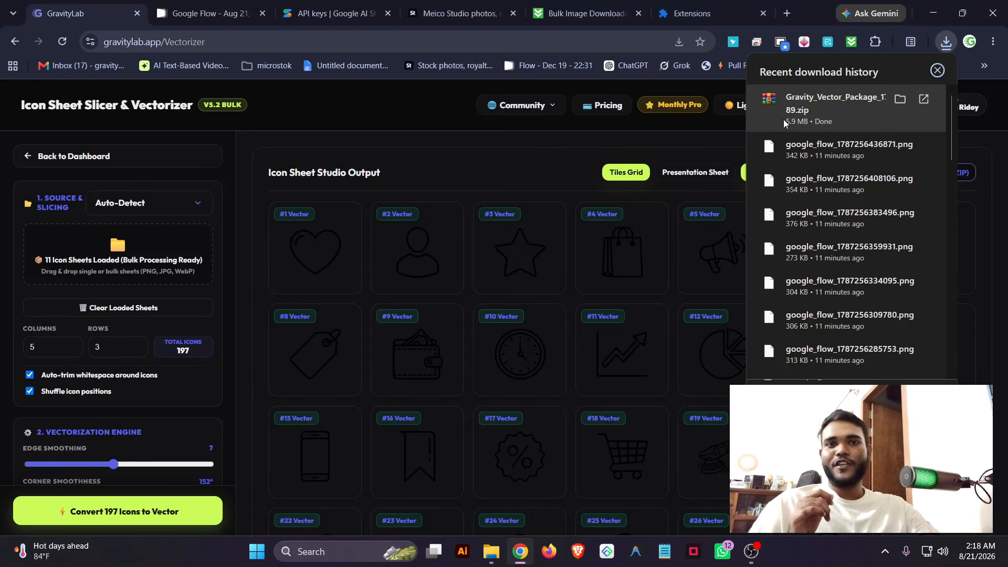
{"action": "left_click", "coordinate": [901, 99]}
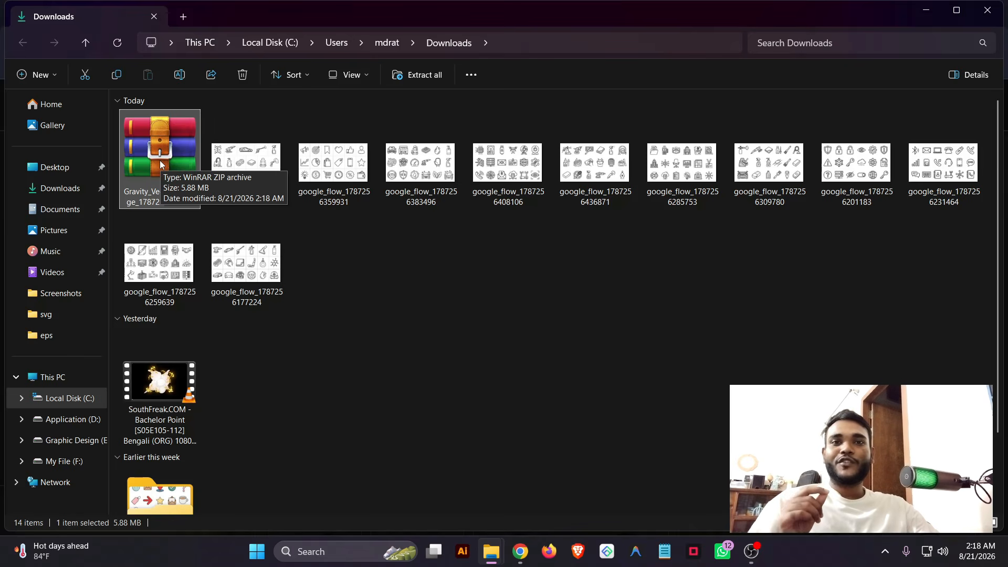
{"action": "left_click", "coordinate": [415, 74]}
{"action": "left_click", "coordinate": [619, 408]}
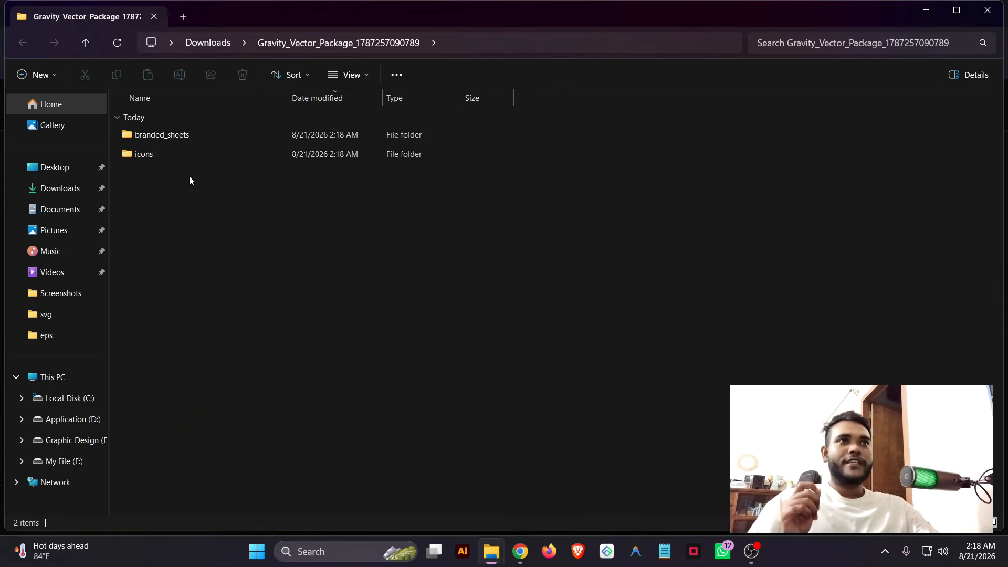
Browse the extracted icons and branded_sheets folders with their files shown as large thumbnails
{"action": "left_click", "coordinate": [996, 524]}
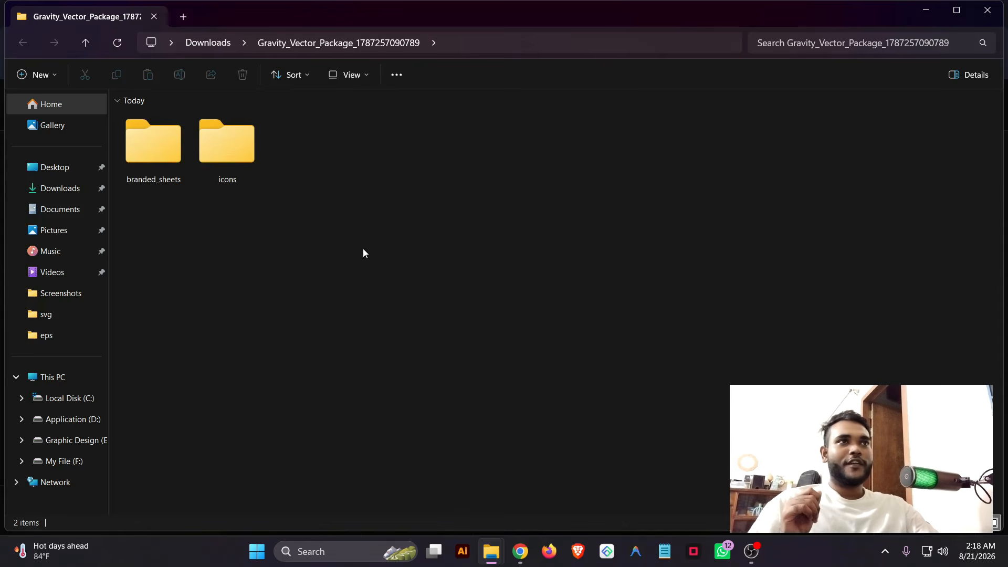
{"action": "double_click", "coordinate": [226, 144]}
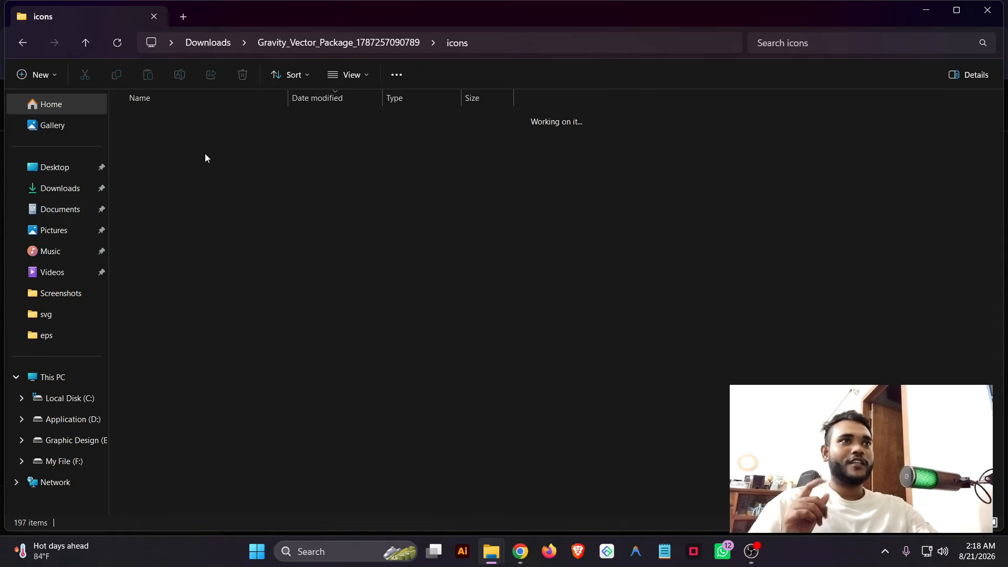
{"action": "left_click", "coordinate": [995, 523]}
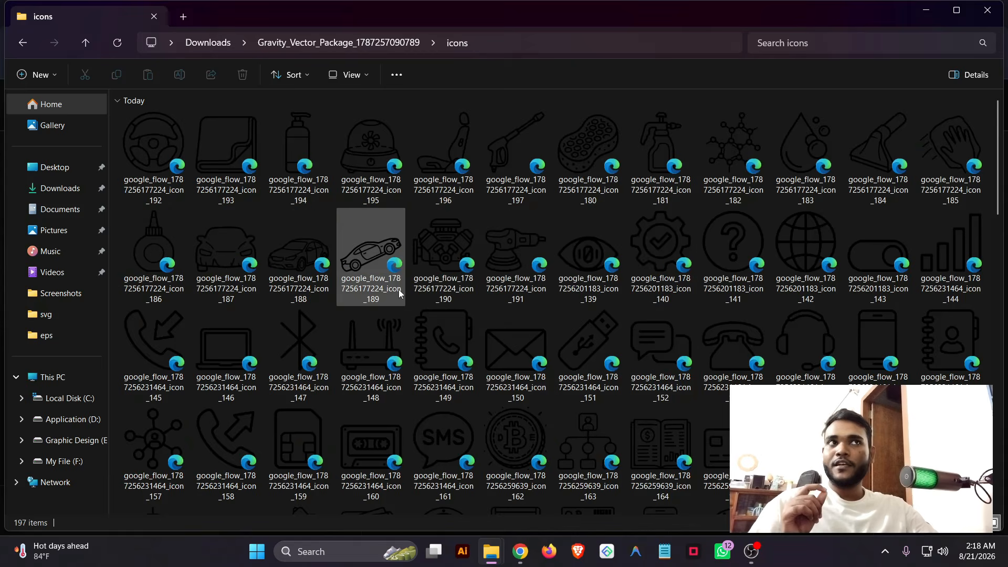
{"action": "key", "text": "alt+Left"}
{"action": "double_click", "coordinate": [152, 156]}
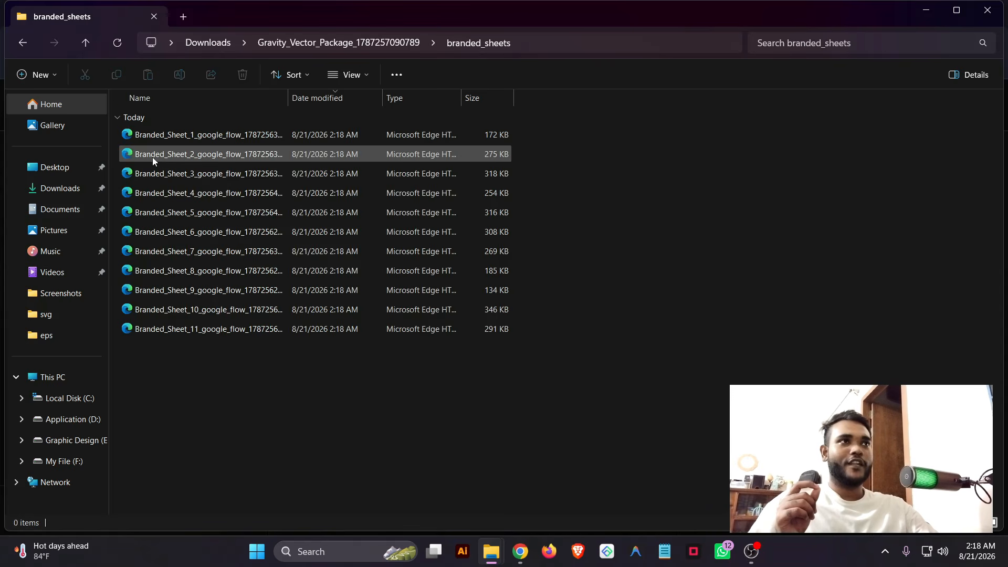
{"action": "left_click", "coordinate": [994, 522]}
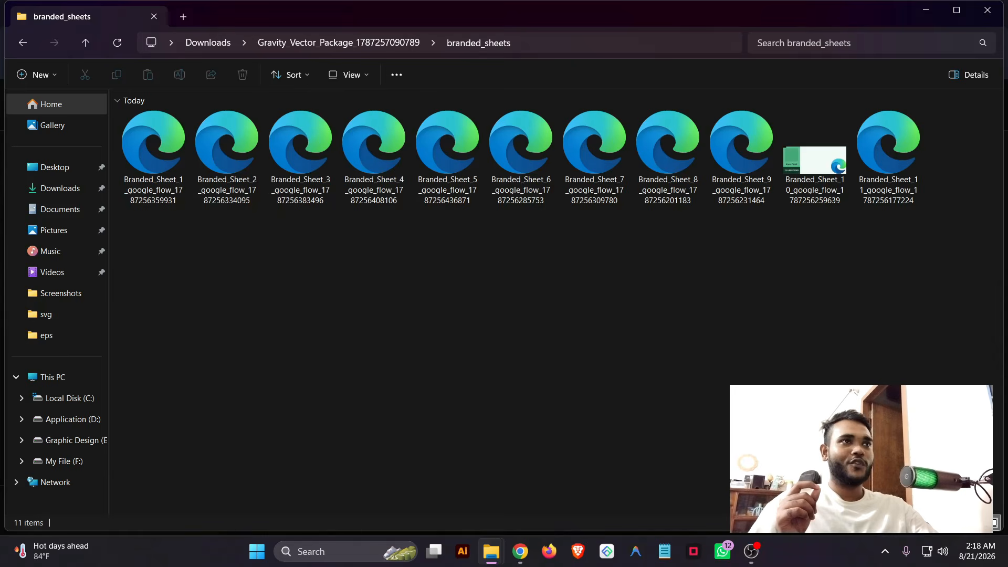
Return to Downloads to compare the google_flow source images, then open the Branded_Sheet_1 SVG from the extracted package in Edge
{"action": "left_click", "coordinate": [58, 188]}
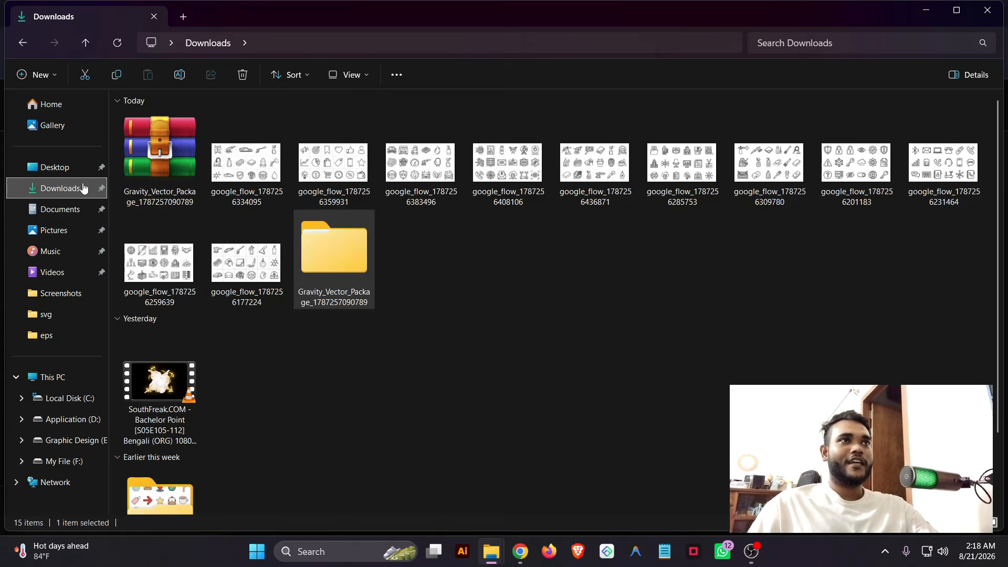
{"action": "left_click", "coordinate": [252, 182]}
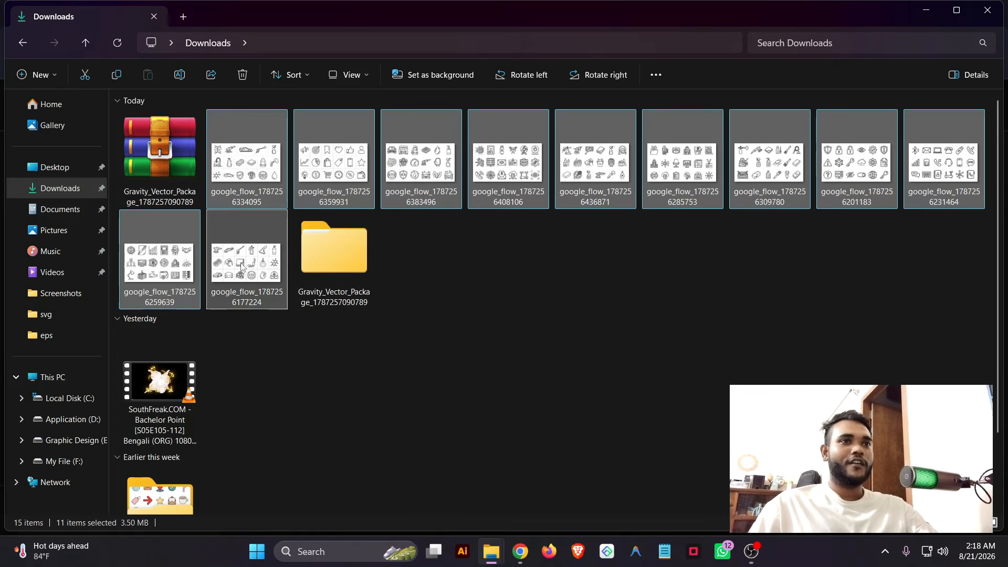
{"action": "left_click", "coordinate": [169, 167]}
{"action": "double_click", "coordinate": [305, 258]}
{"action": "double_click", "coordinate": [165, 157]}
{"action": "double_click", "coordinate": [171, 159]}
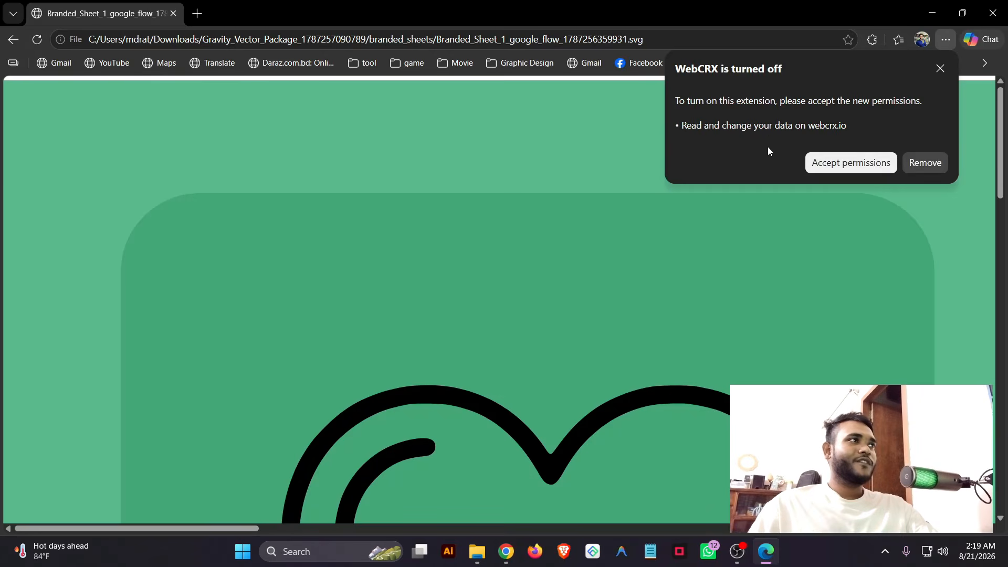
Dismiss the WebCRX permissions notice and examine the whole Branded_Sheet_1 icon sheet at 25% zoom
{"action": "left_click", "coordinate": [940, 68]}
{"action": "scroll", "coordinate": [683, 257], "scroll_direction": "down", "scroll_amount": 3}
{"action": "scroll", "coordinate": [664, 266], "scroll_direction": "down", "scroll_amount": 3}
{"action": "scroll", "coordinate": [797, 306], "scroll_direction": "up", "scroll_amount": 3}
{"action": "scroll", "coordinate": [797, 305], "scroll_direction": "down", "scroll_amount": 3}
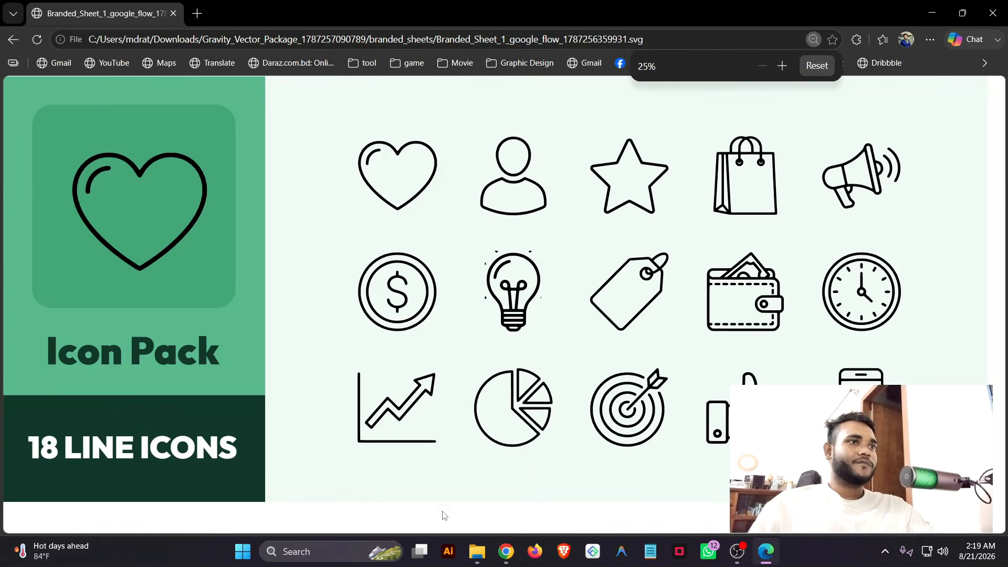
{"action": "scroll", "coordinate": [571, 334], "scroll_direction": "up", "scroll_amount": 2}
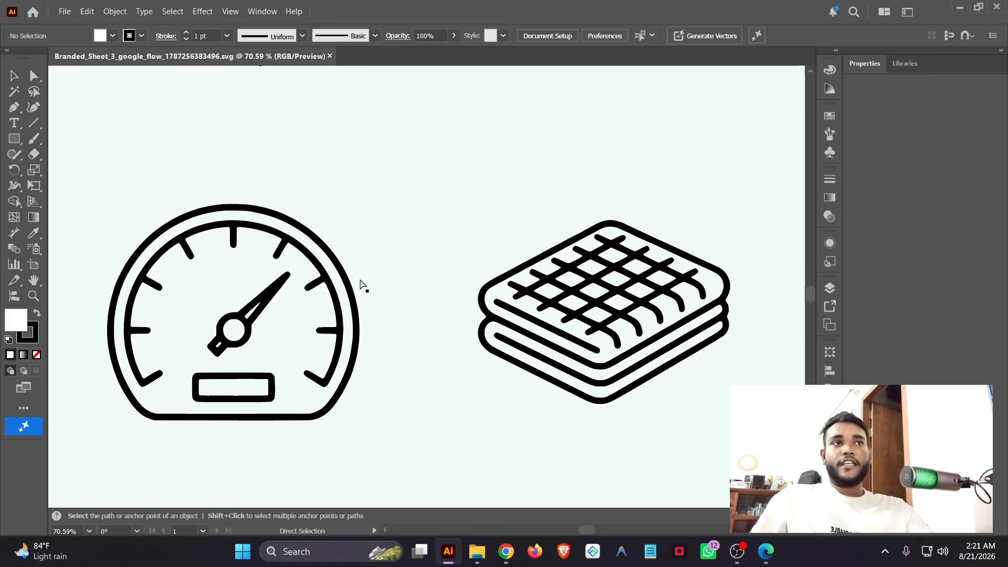
In Illustrator, examine the outlines of the gauge, circular arrows, car and sparkle icons in Branded_Sheet_3 up close
{"action": "scroll", "coordinate": [363, 286], "scroll_direction": "right", "scroll_amount": 2}
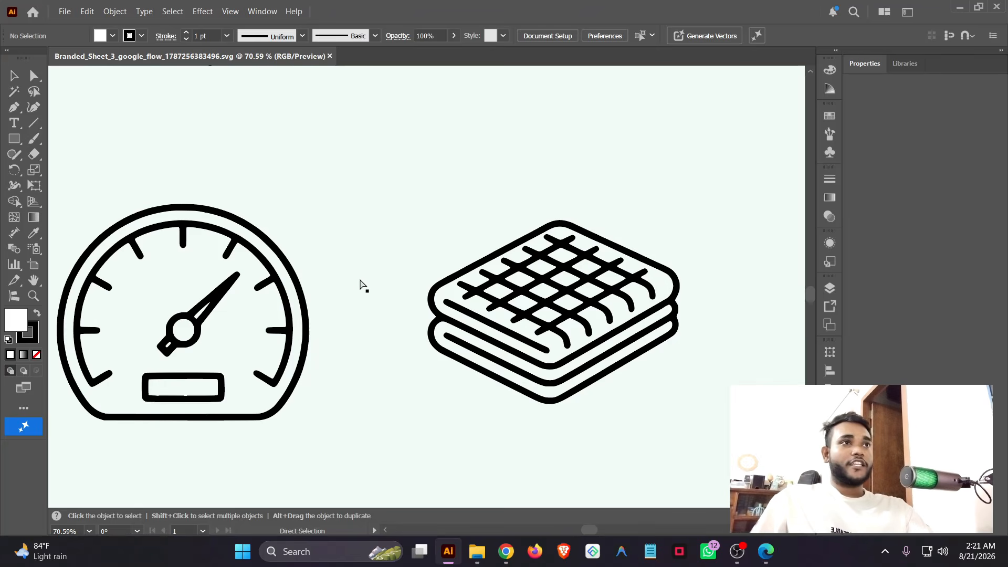
{"action": "scroll", "coordinate": [362, 285], "scroll_direction": "down", "scroll_amount": 3}
{"action": "scroll", "coordinate": [336, 178], "scroll_direction": "up", "scroll_amount": 8}
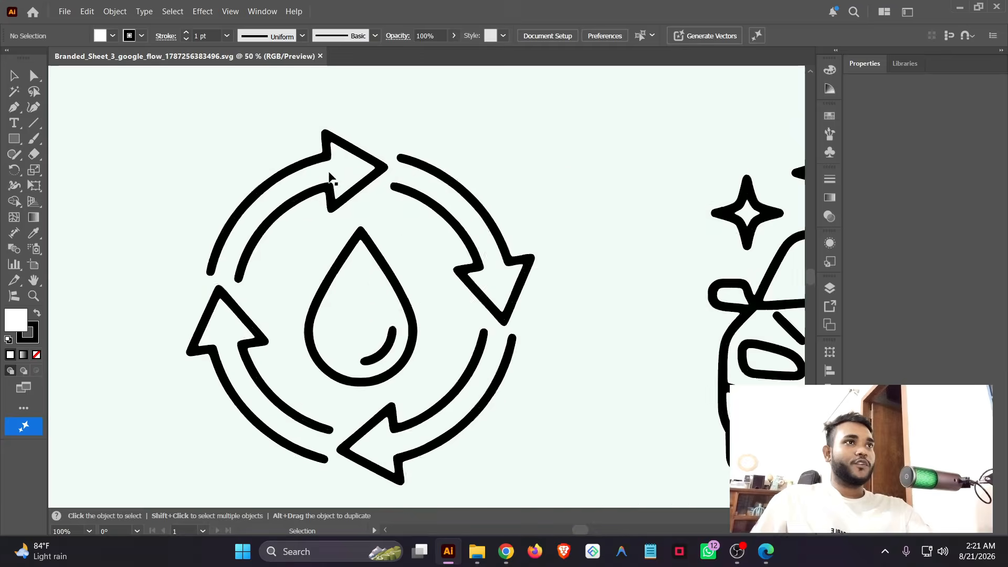
{"action": "scroll", "coordinate": [490, 153], "scroll_direction": "up", "scroll_amount": 3}
{"action": "scroll", "coordinate": [508, 158], "scroll_direction": "down", "scroll_amount": 3}
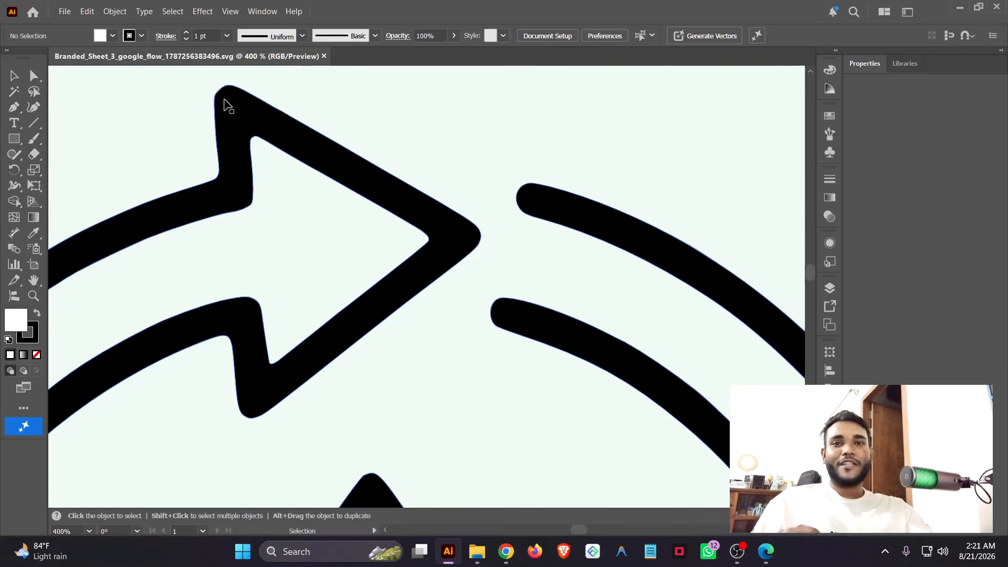
{"action": "scroll", "coordinate": [390, 187], "scroll_direction": "down", "scroll_amount": 5}
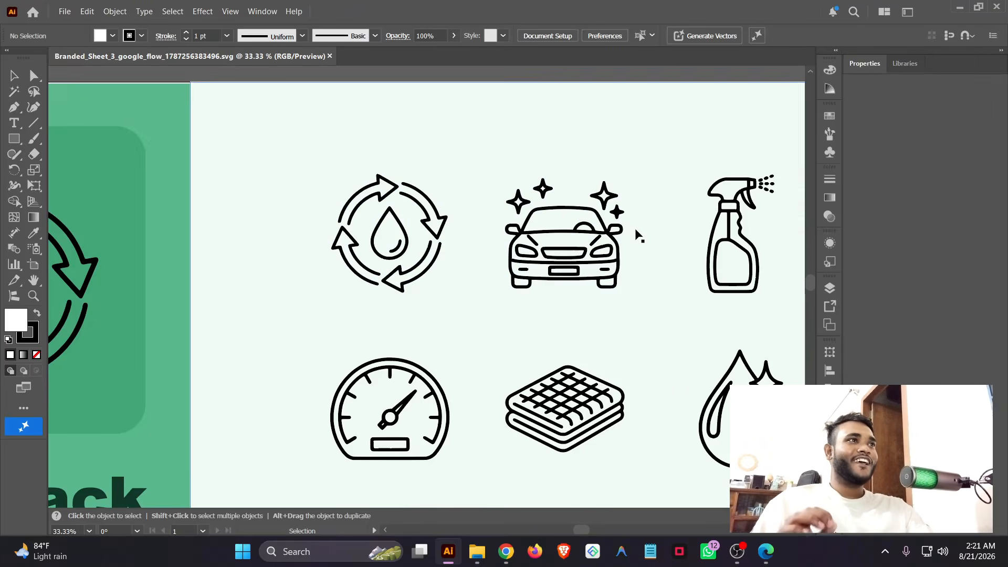
{"action": "scroll", "coordinate": [638, 231], "scroll_direction": "up", "scroll_amount": 5}
{"action": "scroll", "coordinate": [403, 166], "scroll_direction": "down", "scroll_amount": 4}
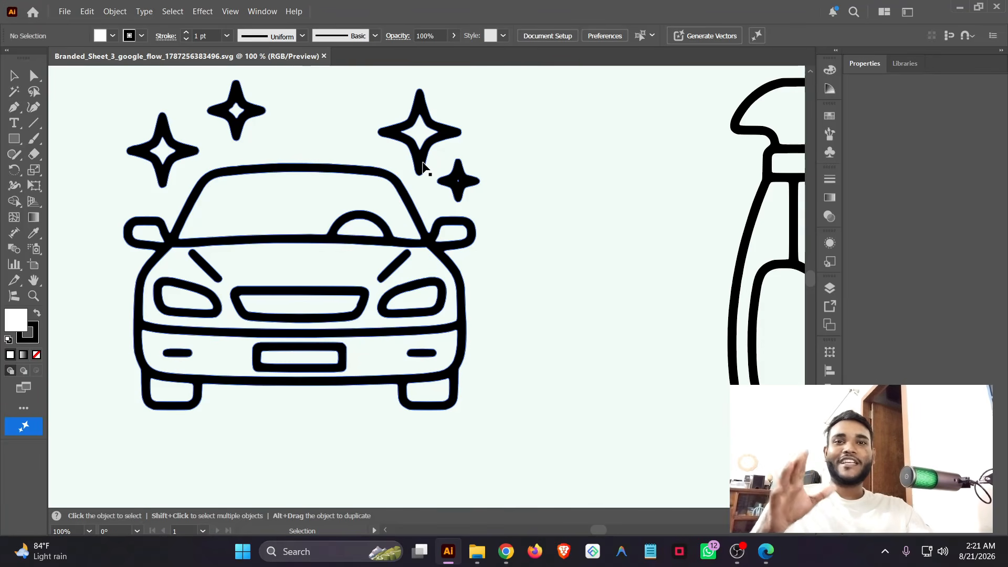
{"action": "scroll", "coordinate": [279, 355], "scroll_direction": "up", "scroll_amount": 3}
{"action": "scroll", "coordinate": [283, 237], "scroll_direction": "down", "scroll_amount": 5}
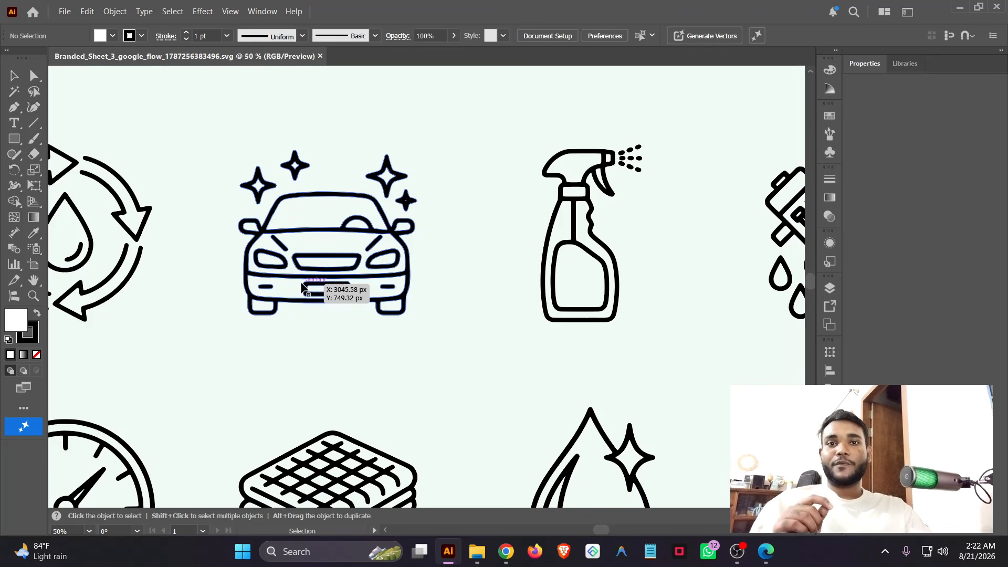
{"action": "scroll", "coordinate": [392, 168], "scroll_direction": "up", "scroll_amount": 6}
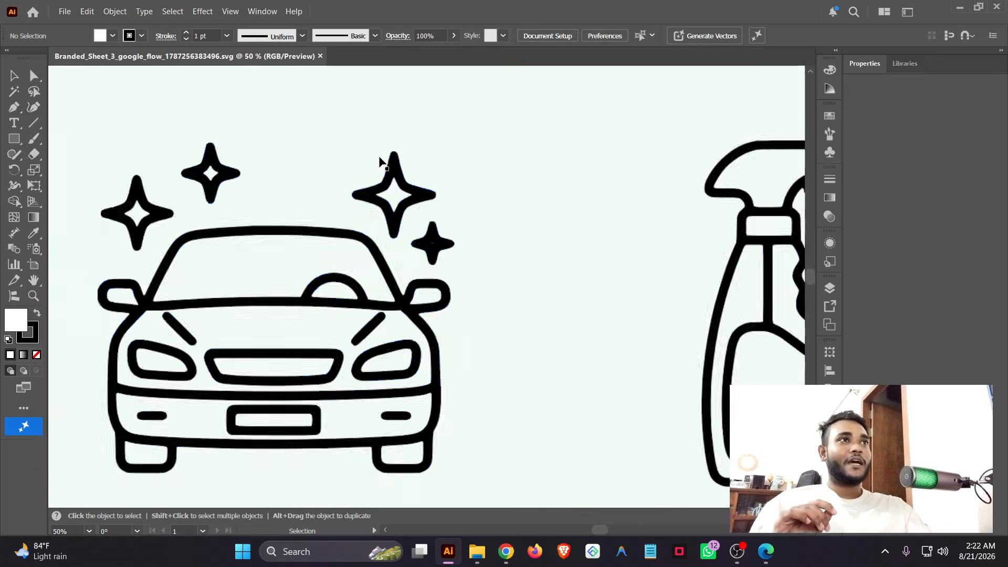
{"action": "scroll", "coordinate": [440, 185], "scroll_direction": "down", "scroll_amount": 4}
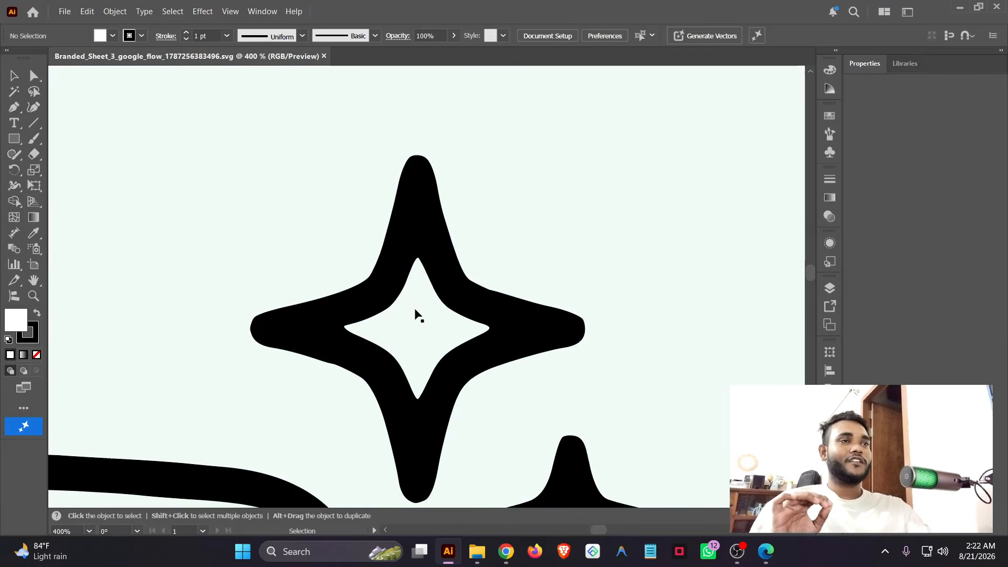
{"action": "scroll", "coordinate": [415, 314], "scroll_direction": "up", "scroll_amount": 3}
{"action": "scroll", "coordinate": [371, 293], "scroll_direction": "down", "scroll_amount": 3}
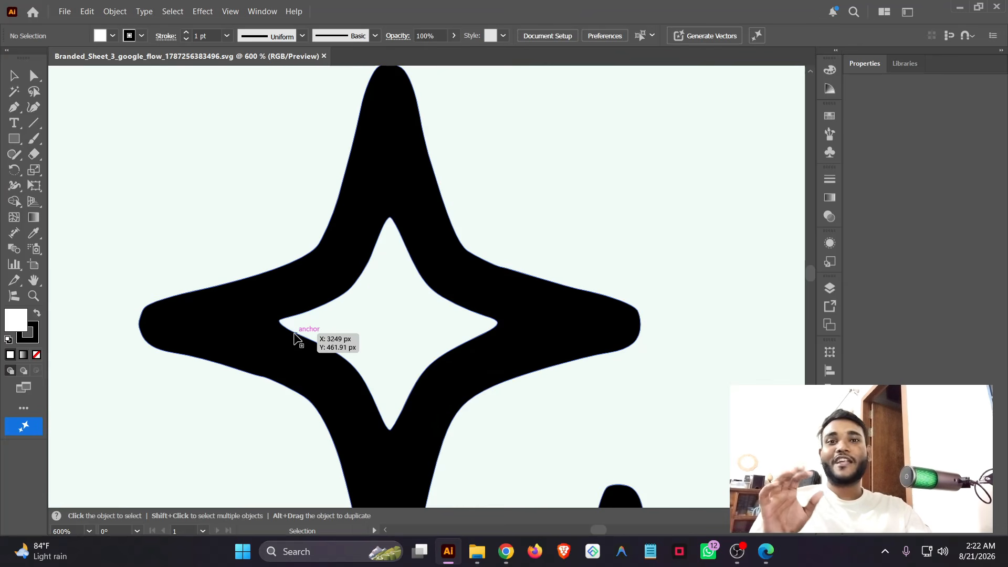
{"action": "scroll", "coordinate": [294, 336], "scroll_direction": "down", "scroll_amount": 4}
Examine the engine icon's curves at high magnification and then the full layout of Branded_Sheet_3
{"action": "scroll", "coordinate": [462, 252], "scroll_direction": "up", "scroll_amount": 4}
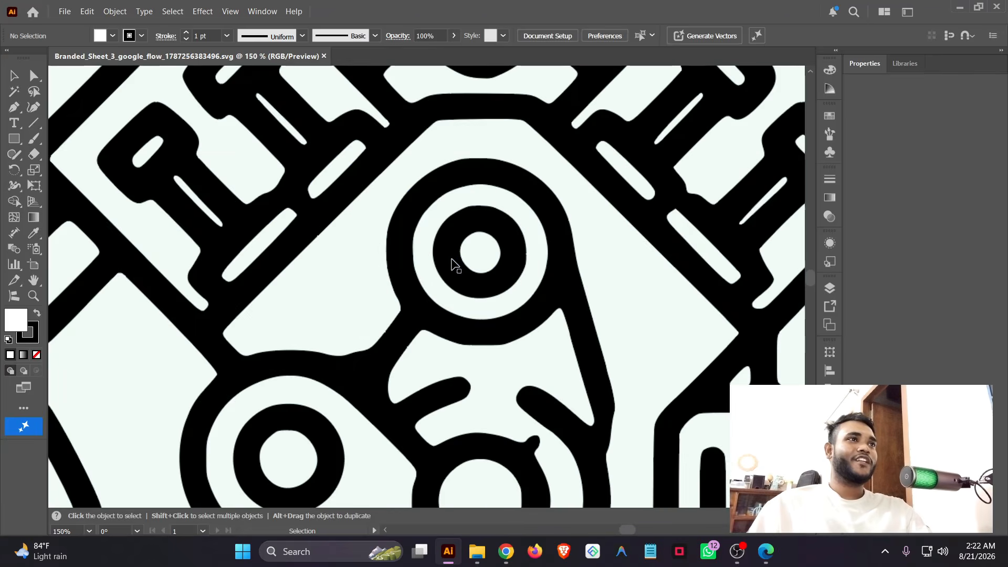
{"action": "scroll", "coordinate": [489, 189], "scroll_direction": "up", "scroll_amount": 6}
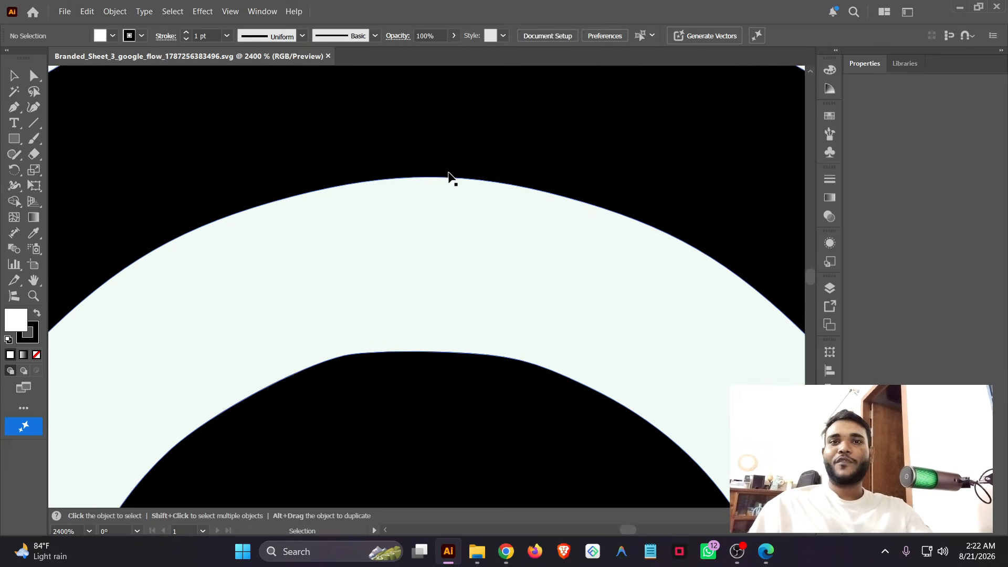
{"action": "scroll", "coordinate": [450, 180], "scroll_direction": "down", "scroll_amount": 8}
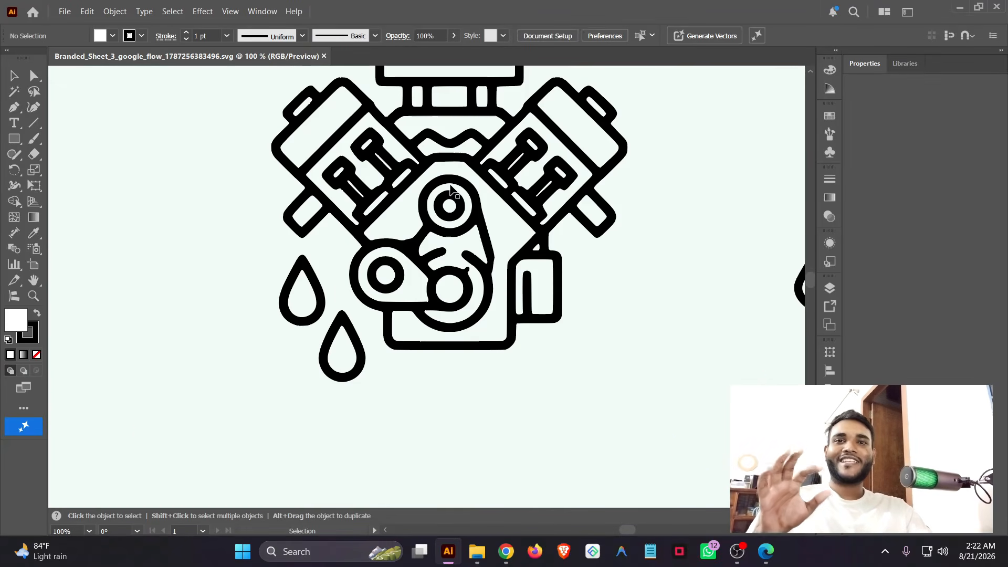
{"action": "scroll", "coordinate": [450, 191], "scroll_direction": "down", "scroll_amount": 5}
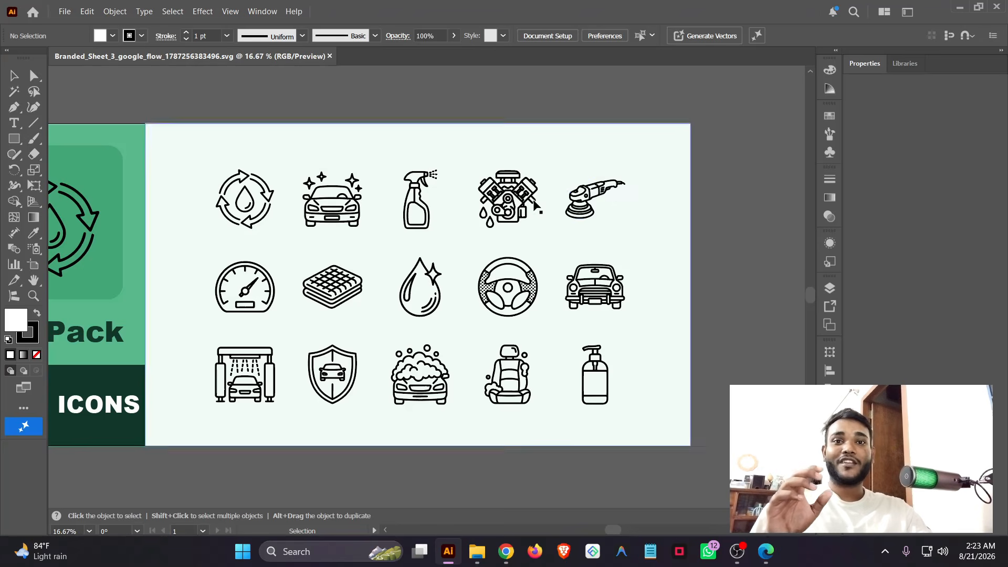
{"action": "left_click_drag", "start_coordinate": [414, 326], "coordinate": [399, 376]}
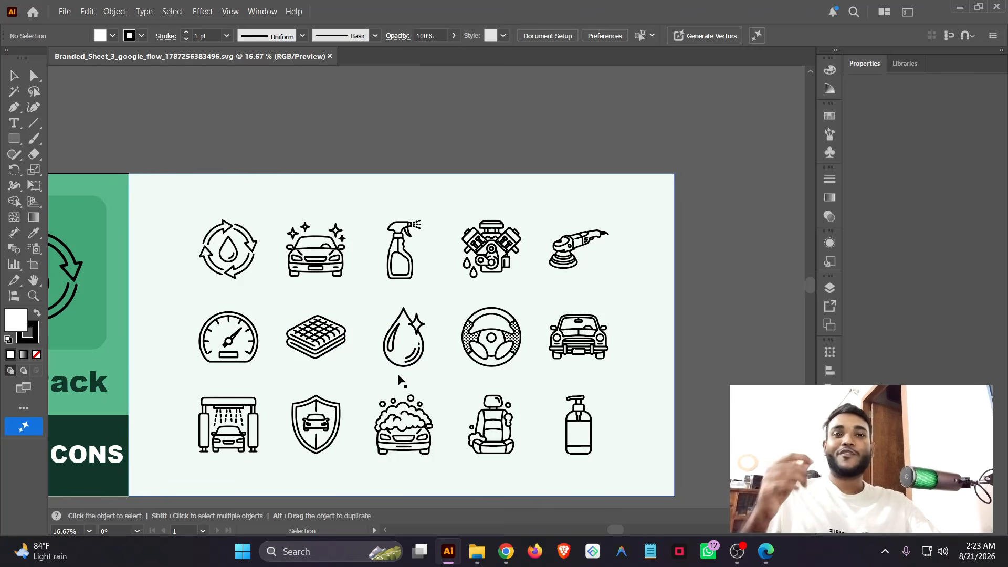
Switch back to the GravityLab Icon Sheet Slicer & Vectorizer page in Chrome
{"action": "left_click", "coordinate": [500, 559]}
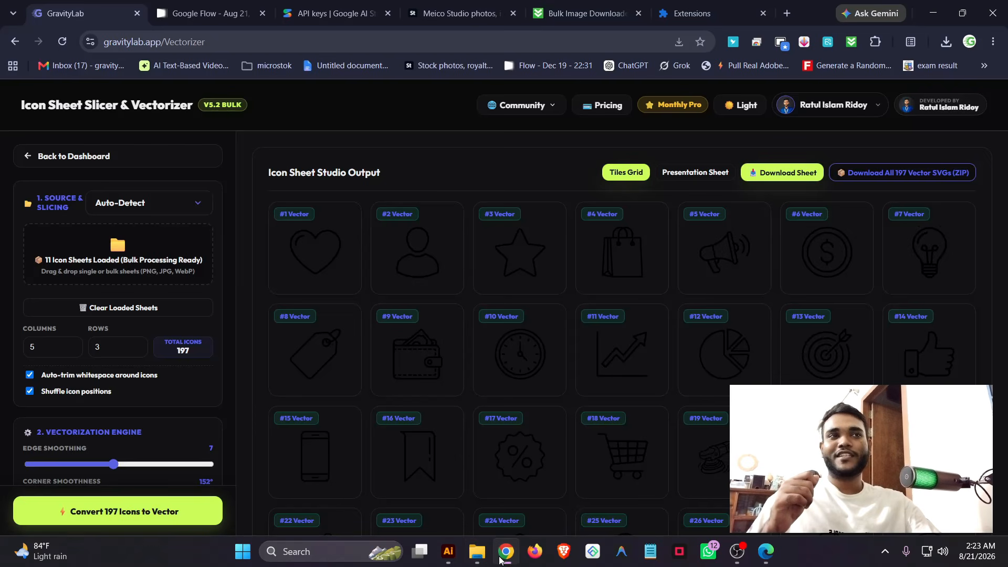